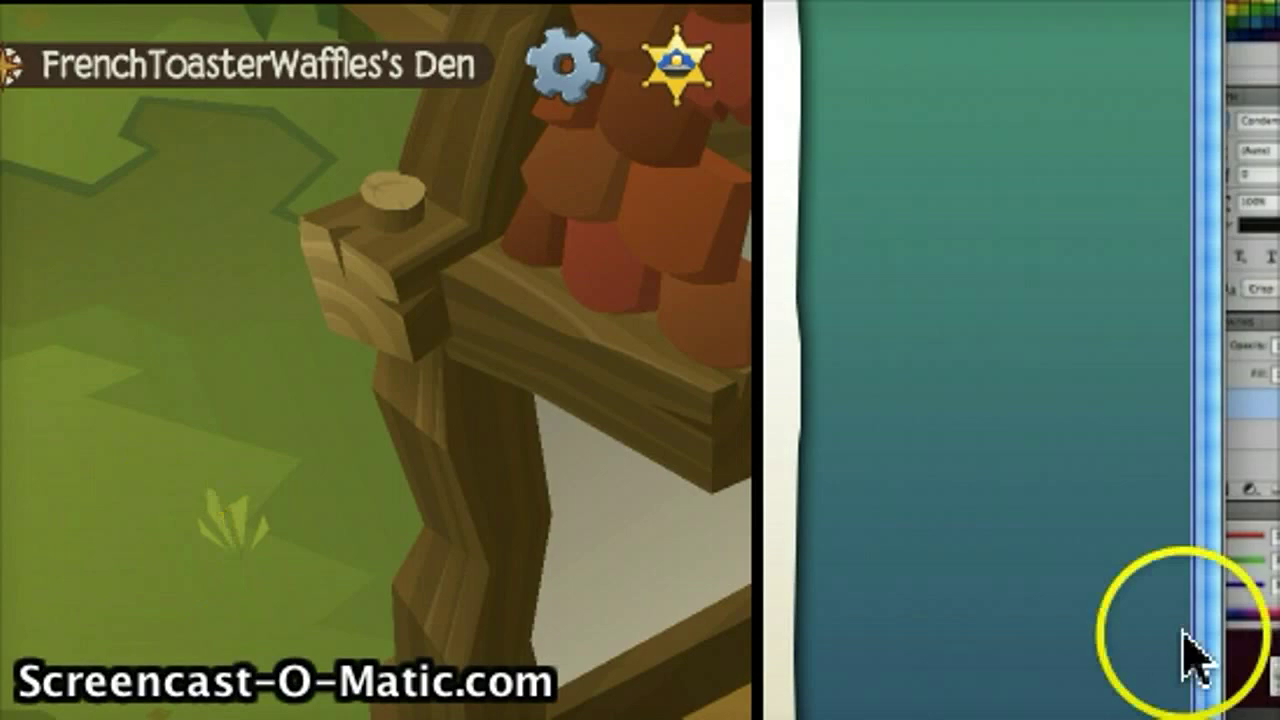
Step: Sketch the character's large round open eye and a small oval nose inside the head
click(1215, 715)
mouse_move(358, 457)
mouse_down()
mouse_move(325, 427)
mouse_move(362, 467)
mouse_up()
mouse_move(453, 378)
mouse_down()
mouse_move(438, 450)
mouse_move(503, 361)
mouse_move(550, 490)
mouse_move(445, 510)
mouse_up()
mouse_move(398, 536)
mouse_down()
mouse_move(378, 540)
mouse_move(422, 538)
mouse_up()
Step: Redraw the closed eye as a thick curved lash and extend the fluffy cheek fur below the larger ear towards the chin
click(27, 290)
mouse_move(360, 458)
mouse_down()
mouse_move(292, 412)
mouse_move(245, 418)
mouse_up()
click(27, 218)
mouse_move(358, 512)
mouse_down()
mouse_move(318, 440)
mouse_move(248, 418)
mouse_move(353, 508)
mouse_move(248, 430)
mouse_move(345, 508)
mouse_move(254, 442)
mouse_up()
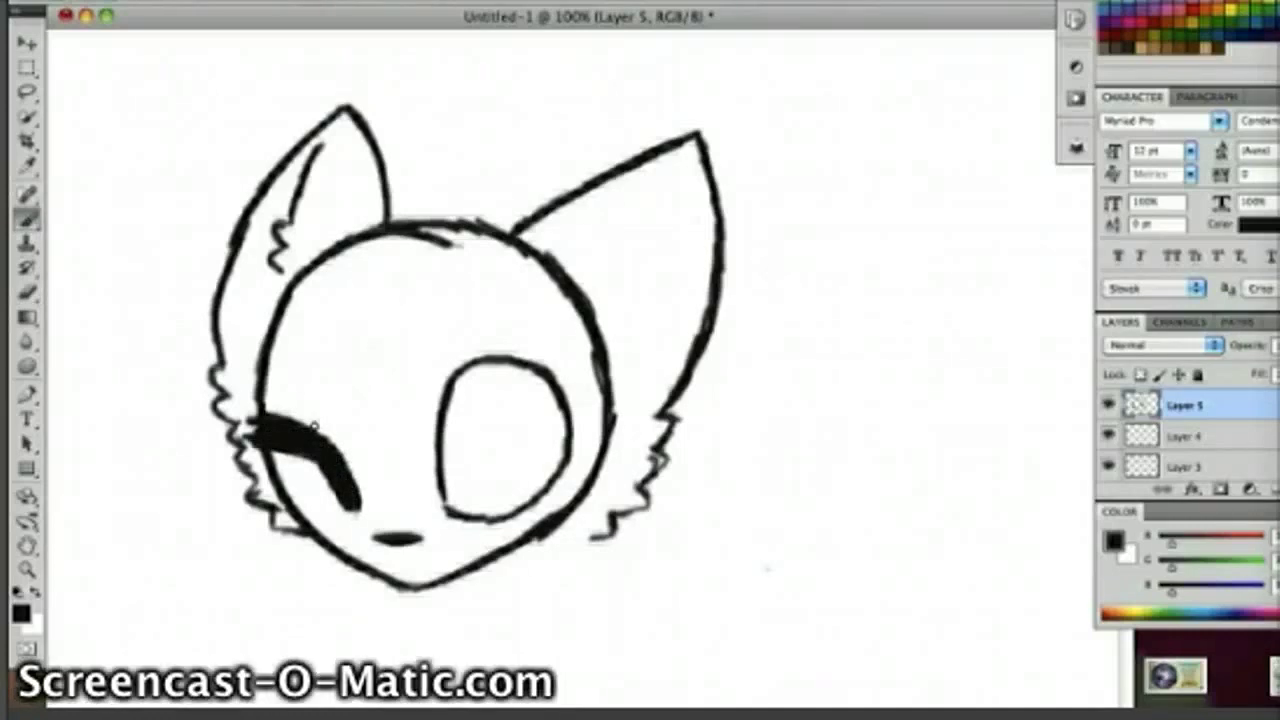
mouse_move(596, 534)
mouse_down()
mouse_move(580, 556)
mouse_move(502, 564)
mouse_up()
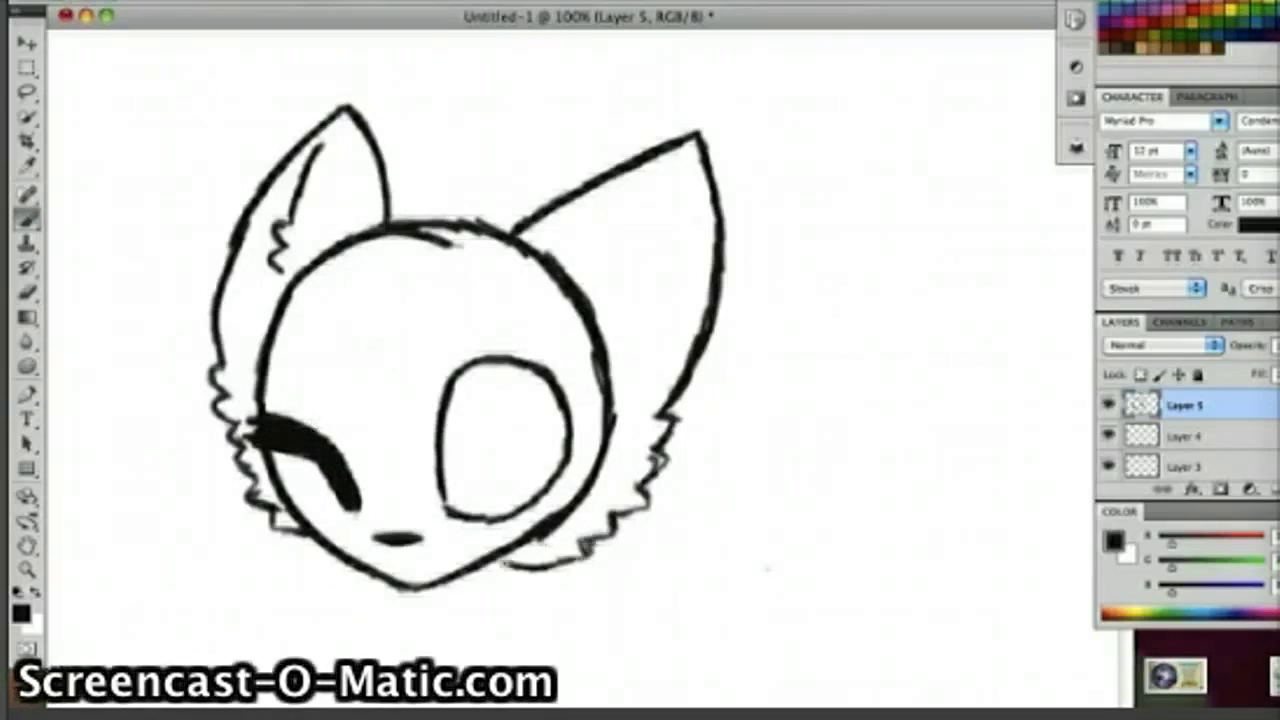
Step: Sketch the crossed front legs beneath the chin, the back line and a raised hind leg with toes
mouse_move(345, 576)
mouse_down()
mouse_move(423, 575)
mouse_move(500, 606)
mouse_move(535, 576)
mouse_move(628, 547)
mouse_move(642, 585)
mouse_move(622, 554)
mouse_move(620, 606)
mouse_up()
key(e)
key(b)
drag(345, 578, 440, 672)
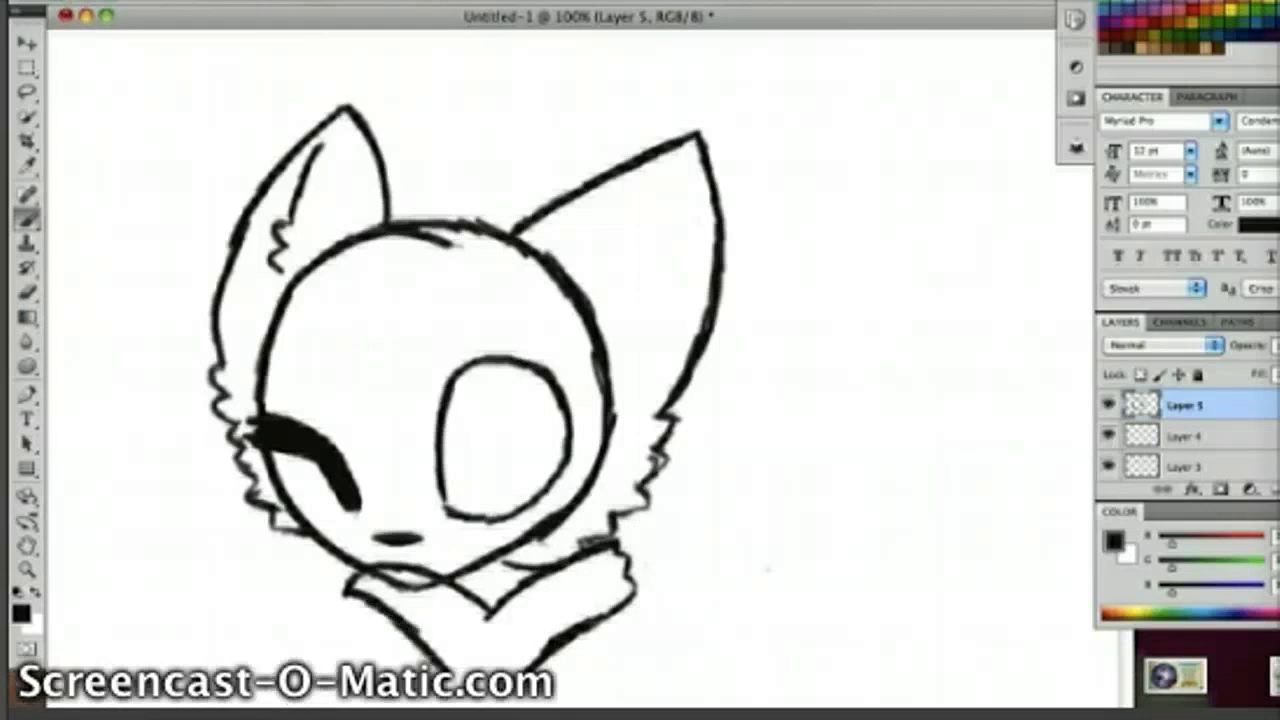
drag(630, 550, 738, 528)
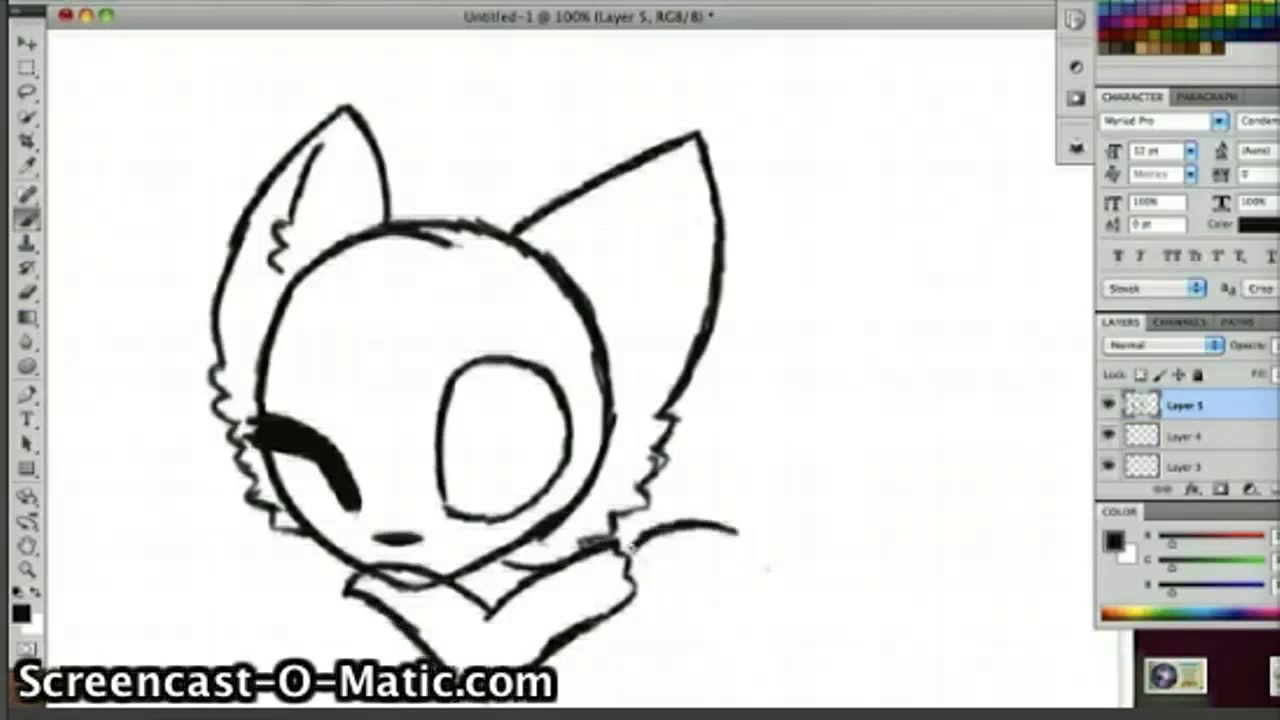
mouse_move(735, 575)
mouse_down()
mouse_move(812, 415)
mouse_move(858, 482)
mouse_move(798, 606)
mouse_move(718, 668)
mouse_move(582, 688)
mouse_up()
Step: Enclose the back and raised hind leg in a lasso selection and erase those lines
click(27, 90)
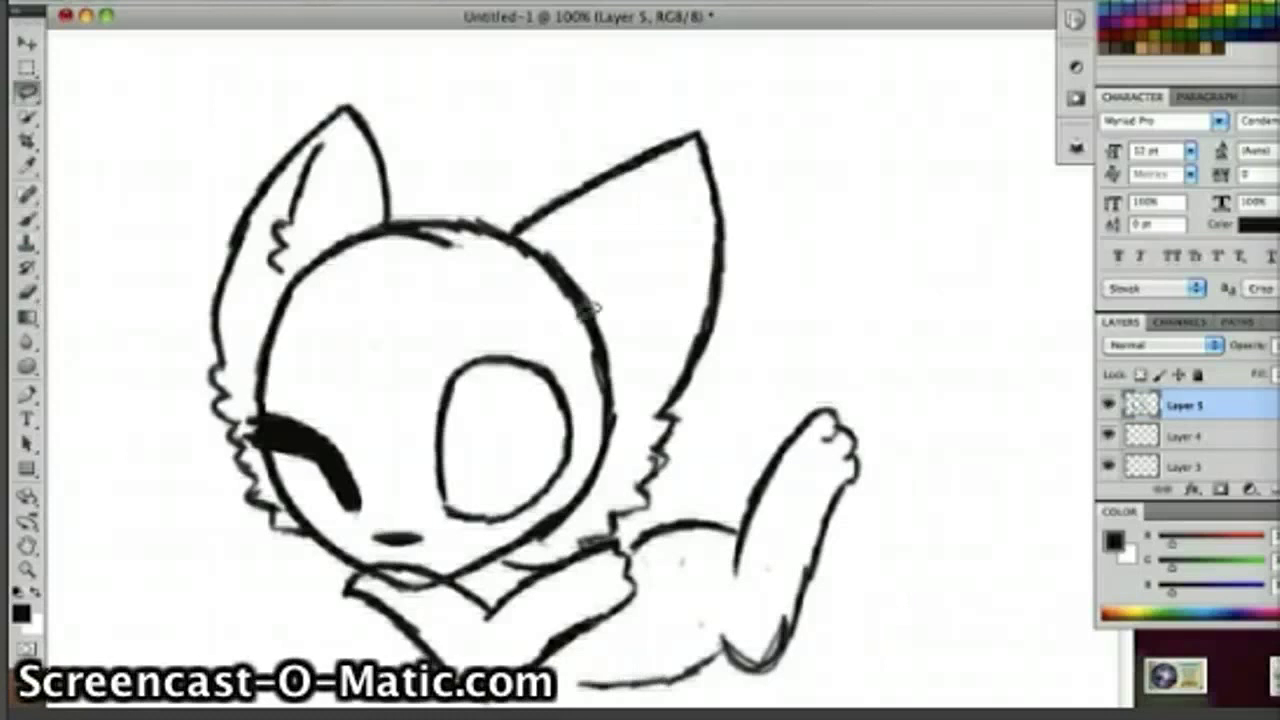
mouse_move(755, 420)
mouse_down()
mouse_move(638, 530)
mouse_move(648, 690)
mouse_move(757, 415)
mouse_up()
click(28, 545)
click(722, 598)
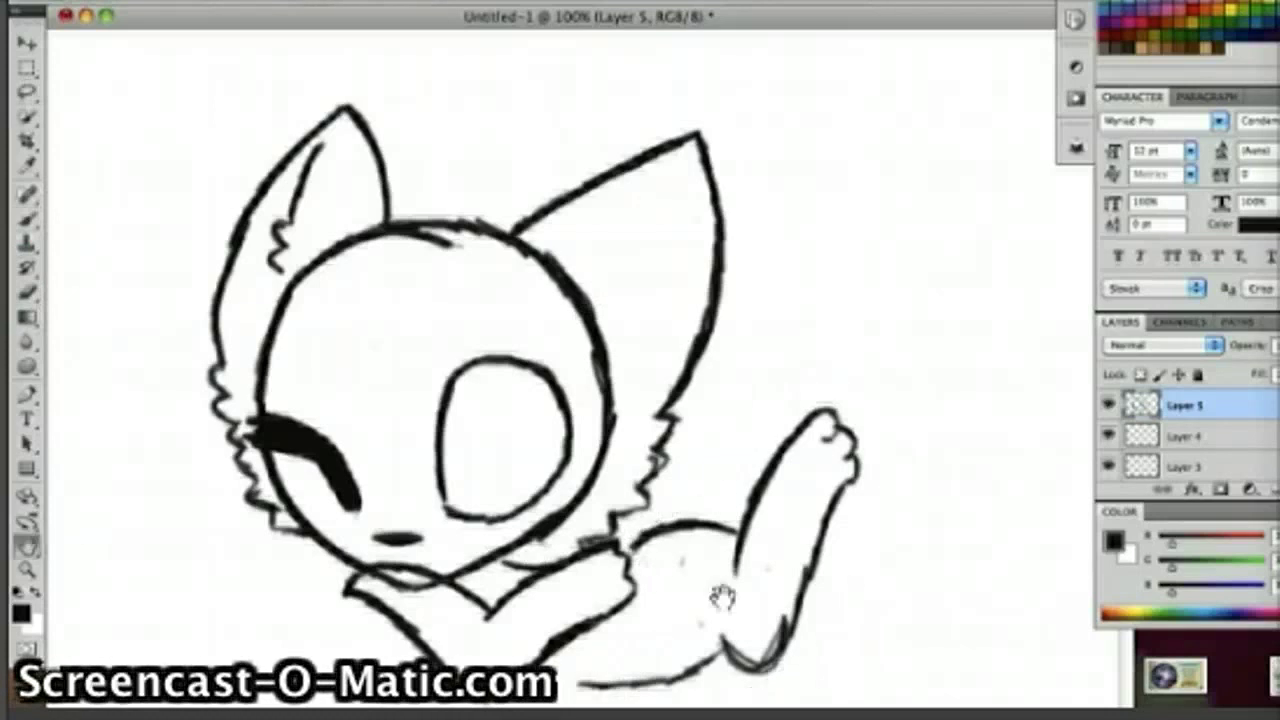
click(30, 220)
click(28, 292)
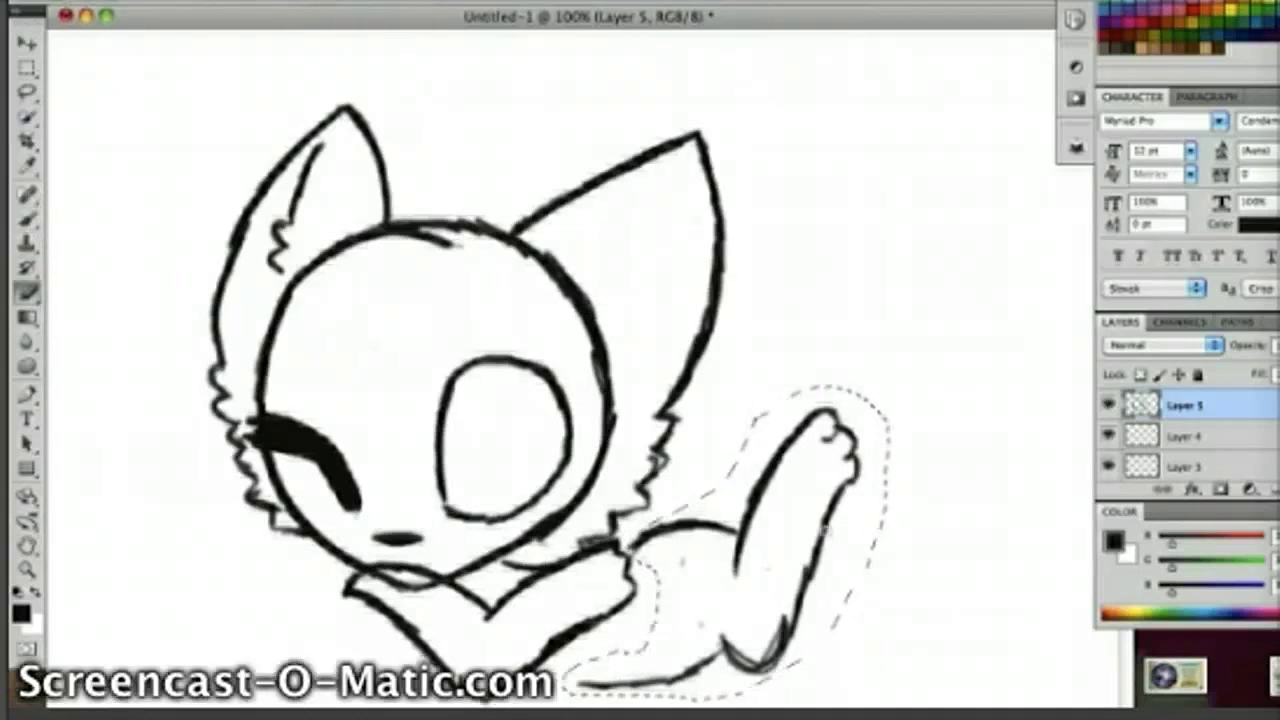
mouse_move(820, 410)
mouse_down()
mouse_move(870, 441)
mouse_move(736, 567)
mouse_move(823, 513)
mouse_move(687, 517)
mouse_move(631, 550)
mouse_move(722, 651)
mouse_move(722, 697)
mouse_up()
Step: Redraw the back and raised hind leg farther from the head, extending the selection to the entire canvas
key(b)
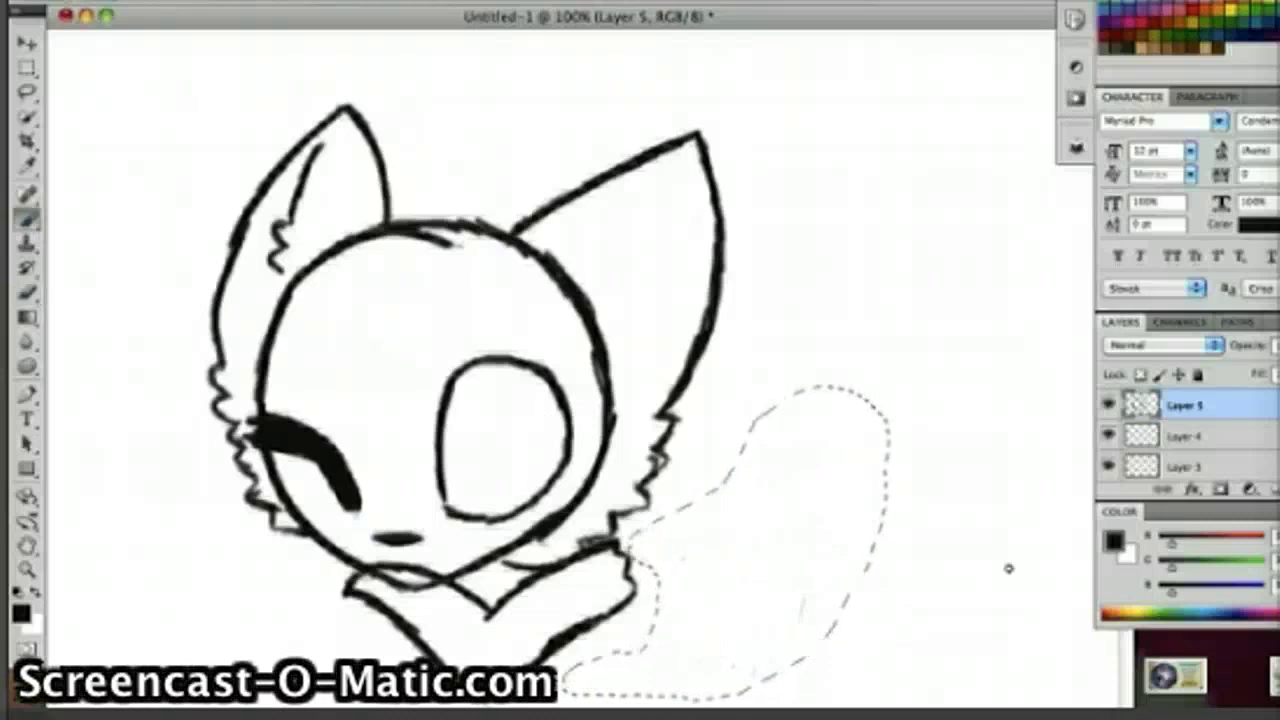
mouse_move(720, 555)
mouse_down()
mouse_move(800, 545)
mouse_move(845, 450)
mouse_move(878, 415)
mouse_up()
key(m)
mouse_move(49, 34)
mouse_down()
mouse_move(754, 704)
mouse_move(1118, 706)
mouse_up()
key(b)
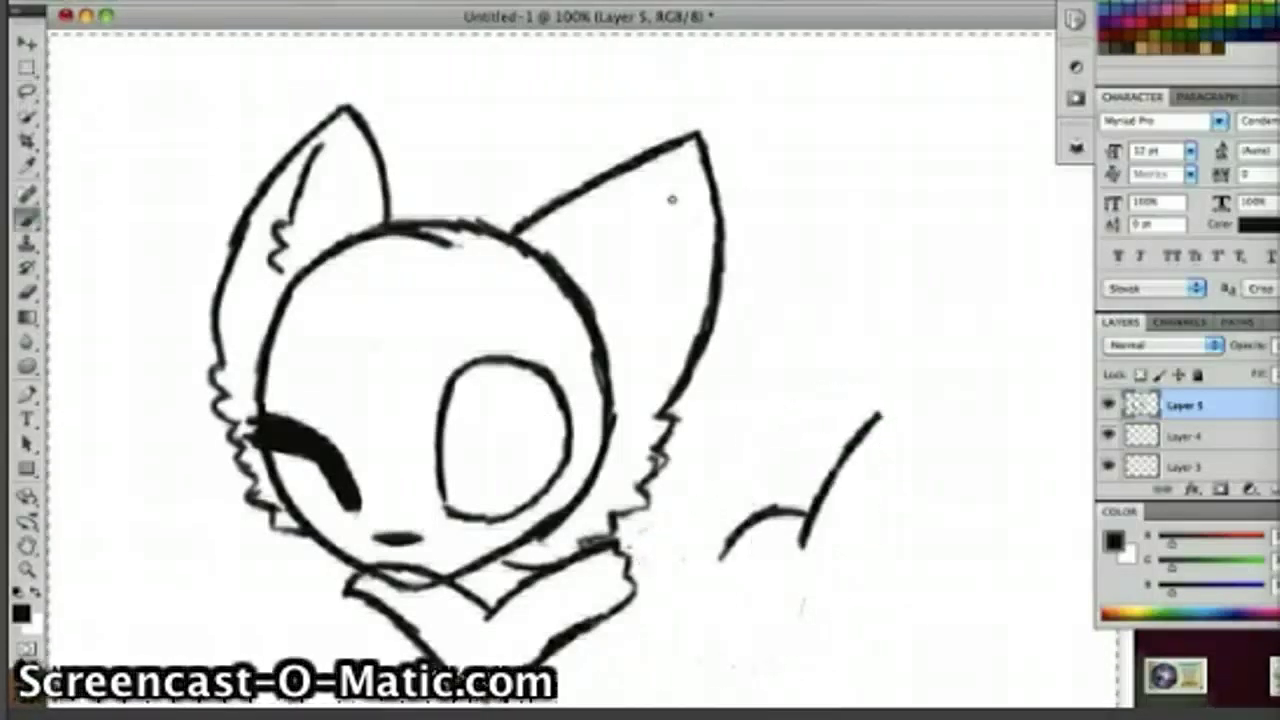
mouse_move(879, 413)
mouse_down()
mouse_move(917, 419)
mouse_move(931, 453)
mouse_move(909, 547)
mouse_move(834, 626)
mouse_move(754, 636)
mouse_up()
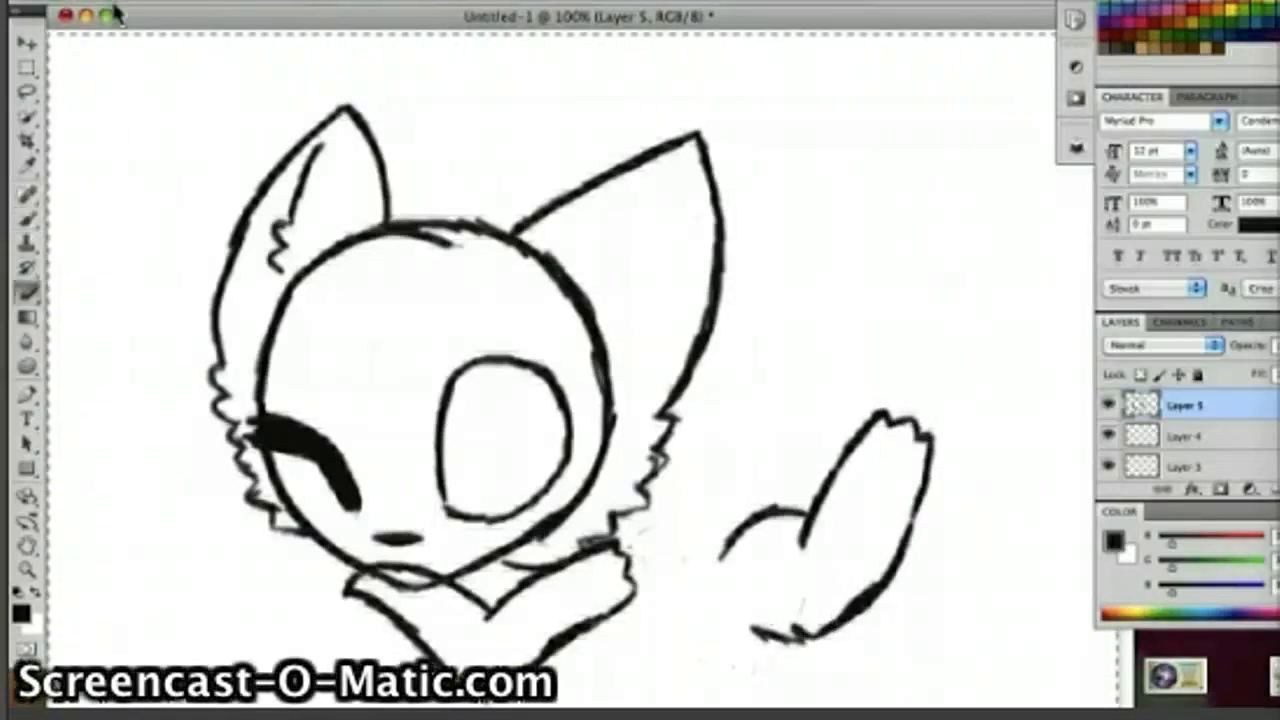
Step: Erase the front legs and hind leg sketch, and draw new furry front paws tucked under the chin
mouse_move(850, 610)
mouse_down()
mouse_move(791, 626)
mouse_move(920, 451)
mouse_move(626, 600)
mouse_move(399, 621)
mouse_move(440, 585)
mouse_move(369, 617)
mouse_move(345, 580)
mouse_up()
key(b)
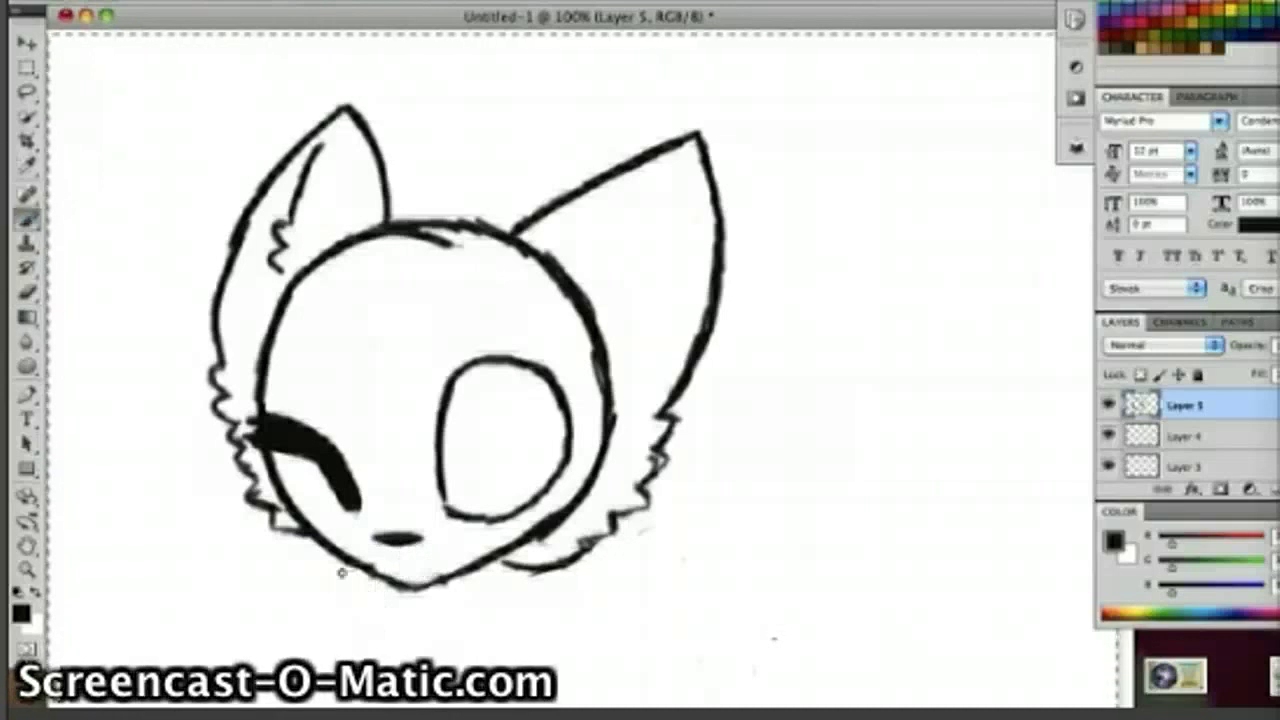
mouse_move(318, 535)
mouse_down()
mouse_move(361, 556)
mouse_move(408, 632)
mouse_up()
drag(268, 555, 335, 648)
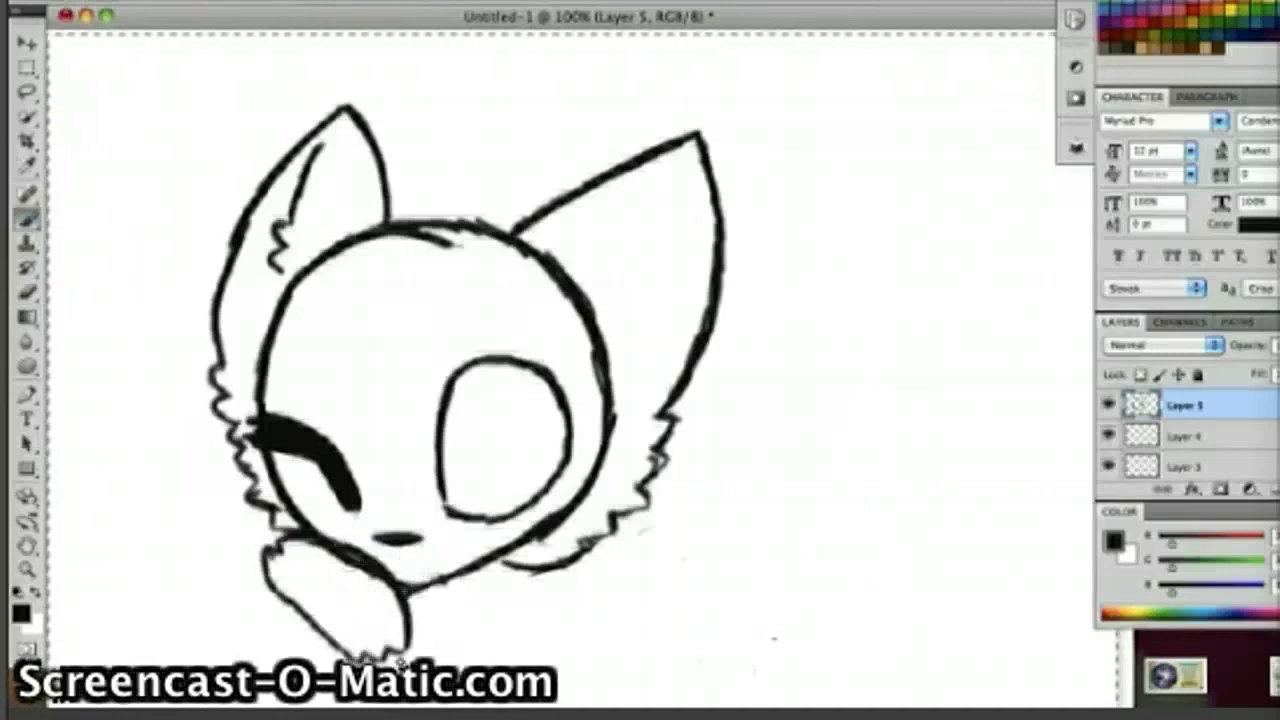
mouse_move(425, 668)
mouse_down()
mouse_move(605, 556)
mouse_move(566, 518)
mouse_up()
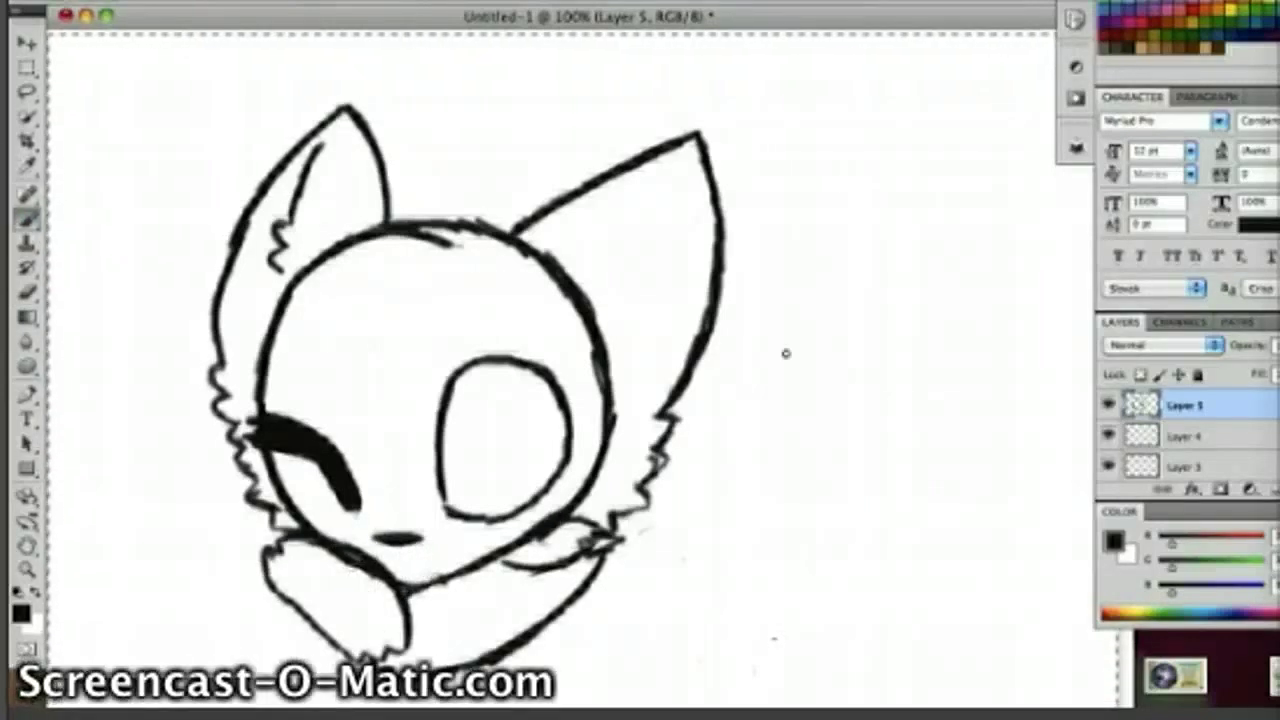
Step: Draw the curved haunch and a hind leg stretched forward with a toed paw
mouse_move(740, 398)
mouse_down()
mouse_move(682, 444)
mouse_move(690, 605)
mouse_move(620, 700)
mouse_move(686, 700)
mouse_move(820, 660)
mouse_up()
drag(690, 604, 807, 612)
mouse_move(805, 662)
mouse_down()
mouse_move(876, 648)
mouse_move(882, 632)
mouse_up()
Step: Draw the back from behind the larger ear with jagged fur tufts, and outline the rump down to the hind leg
mouse_move(702, 338)
mouse_down()
mouse_move(772, 298)
mouse_move(837, 310)
mouse_move(911, 350)
mouse_up()
click(28, 292)
drag(796, 306, 908, 346)
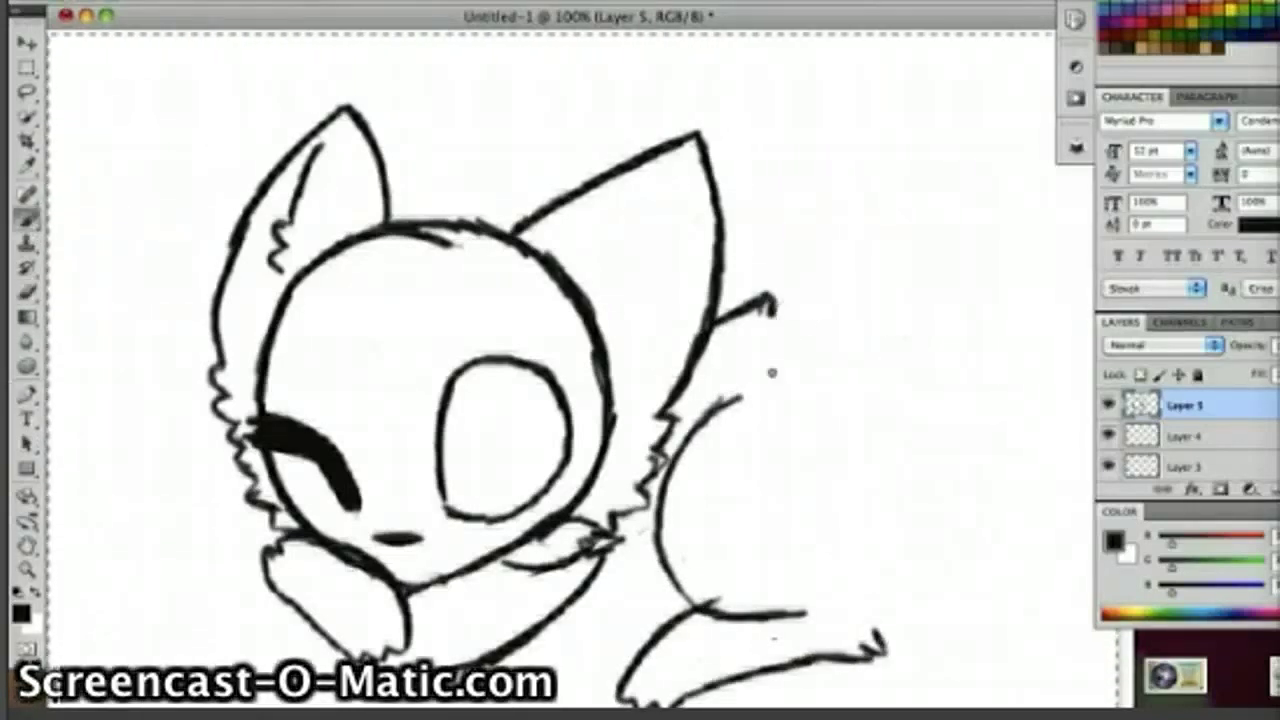
mouse_move(770, 297)
mouse_down()
mouse_move(905, 345)
mouse_move(978, 425)
mouse_move(968, 450)
mouse_up()
mouse_move(872, 636)
mouse_down()
mouse_move(958, 585)
mouse_move(995, 545)
mouse_up()
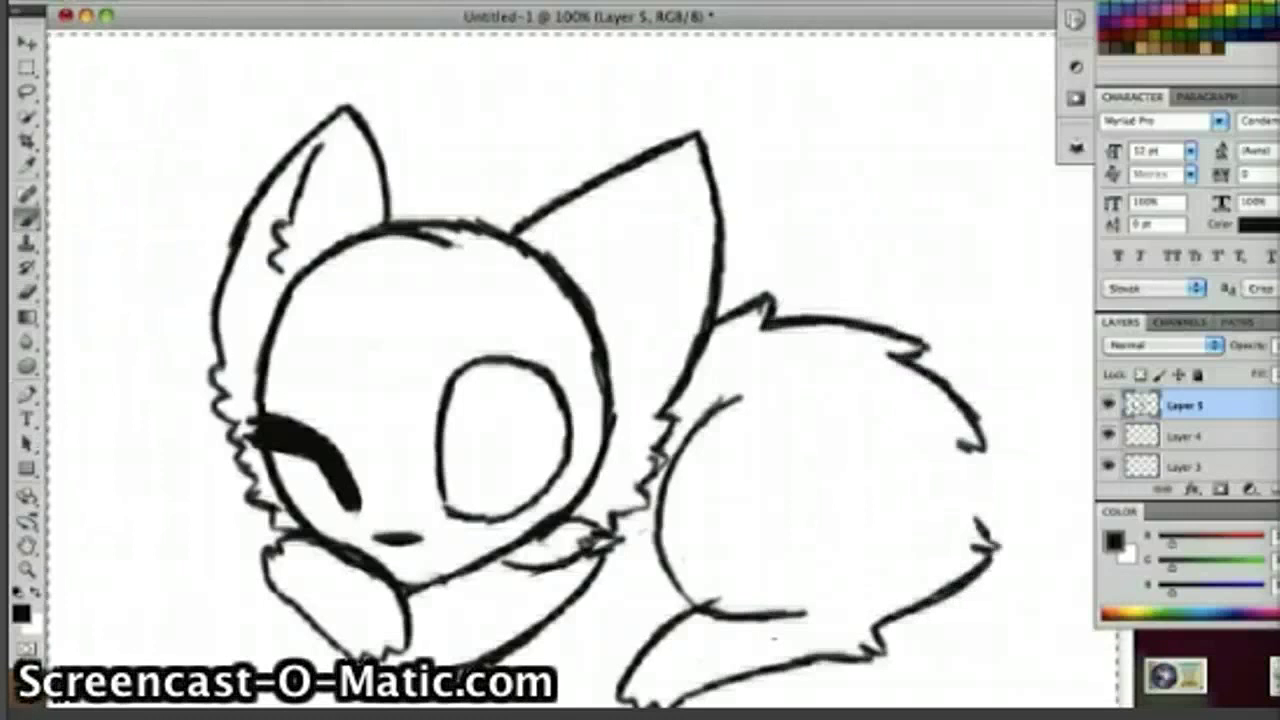
Step: Add chest fur tufts and a large bushy tail, and erase the leftover head-circle lines along the cheeks
mouse_move(568, 590)
mouse_down()
mouse_move(630, 598)
mouse_move(674, 566)
mouse_up()
drag(870, 336, 725, 240)
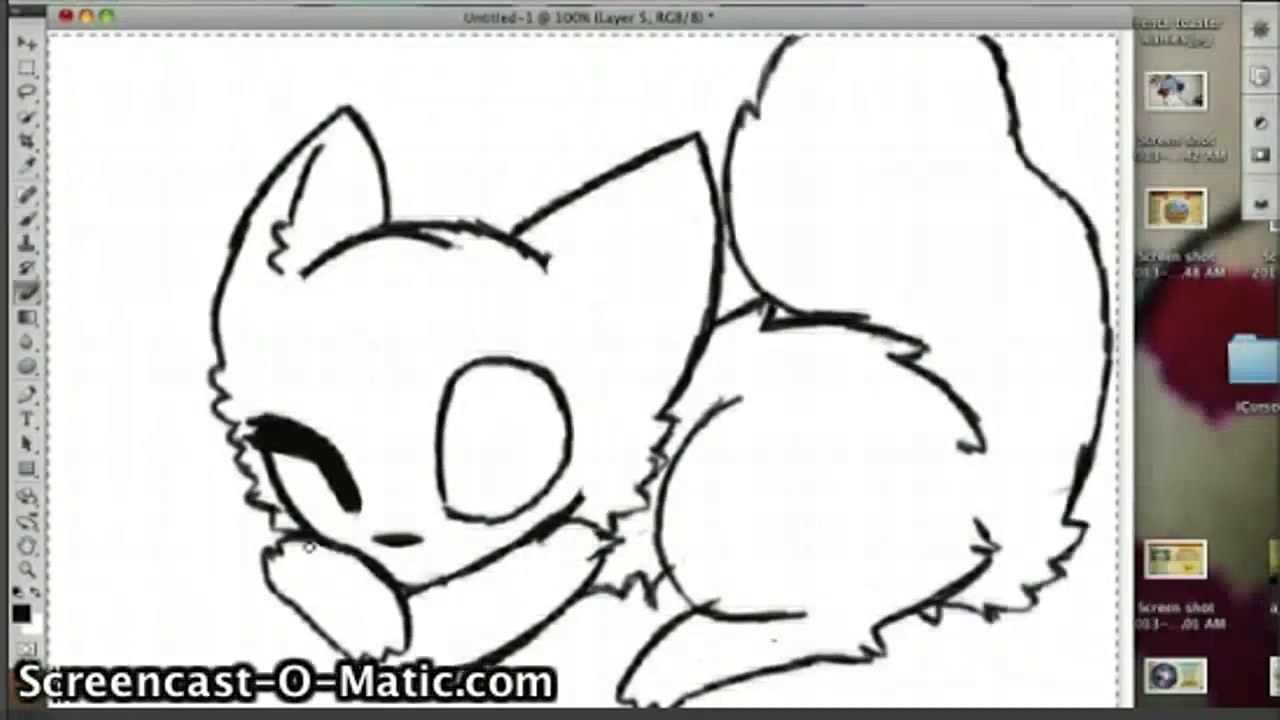
mouse_move(281, 492)
mouse_down()
mouse_move(265, 464)
mouse_move(308, 528)
mouse_up()
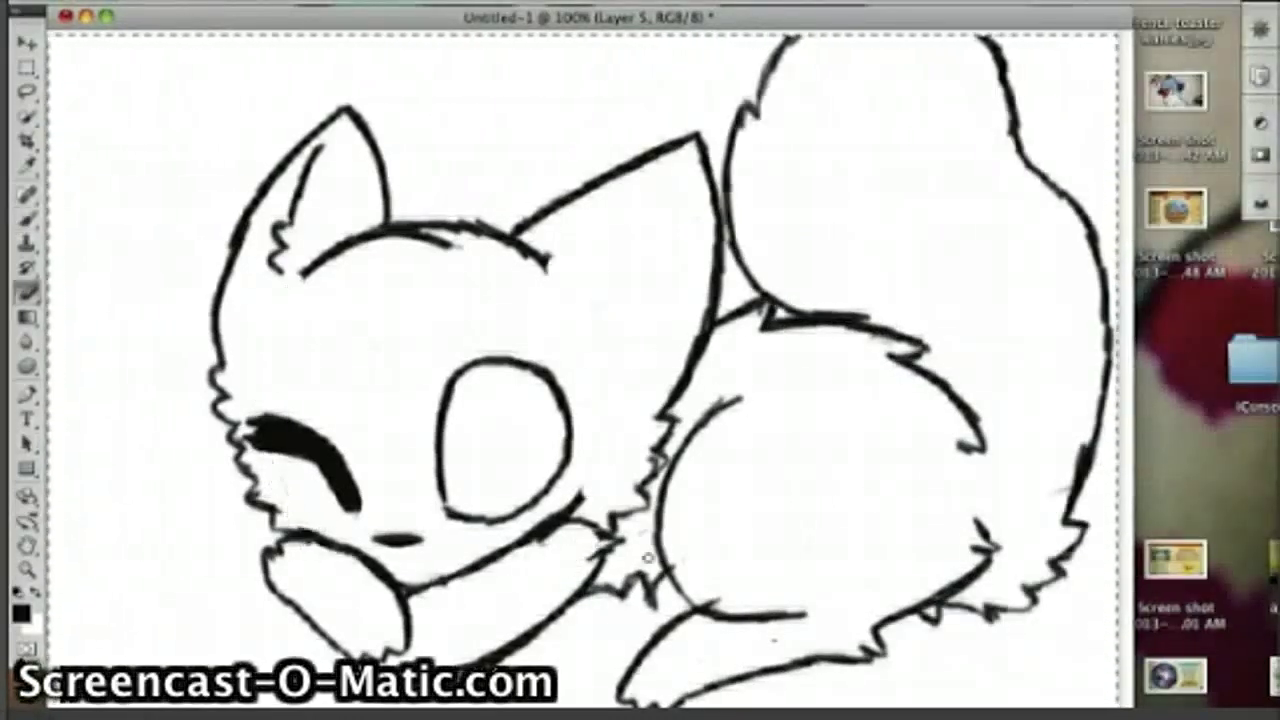
drag(584, 491, 556, 513)
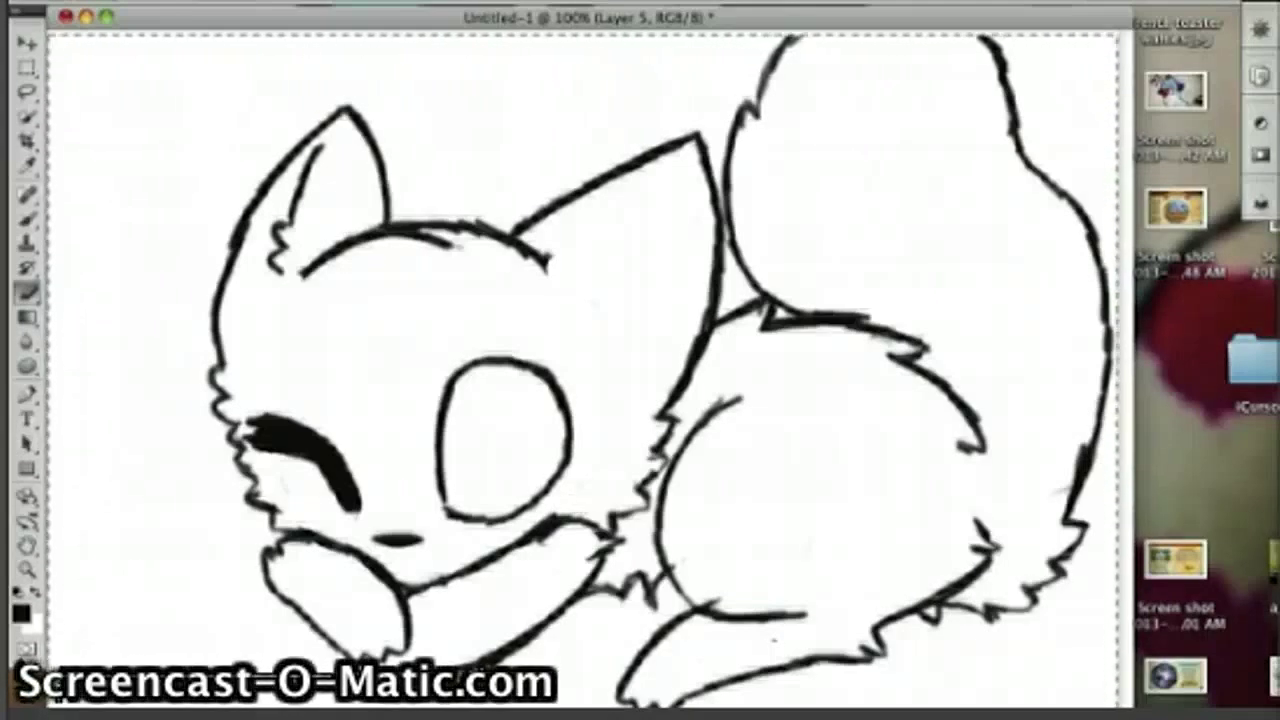
Step: Make Layer 1 active and choose a brown swatch as the Brush color
drag(1262, 5, 1077, 1)
scroll(1186, 436, down, 5)
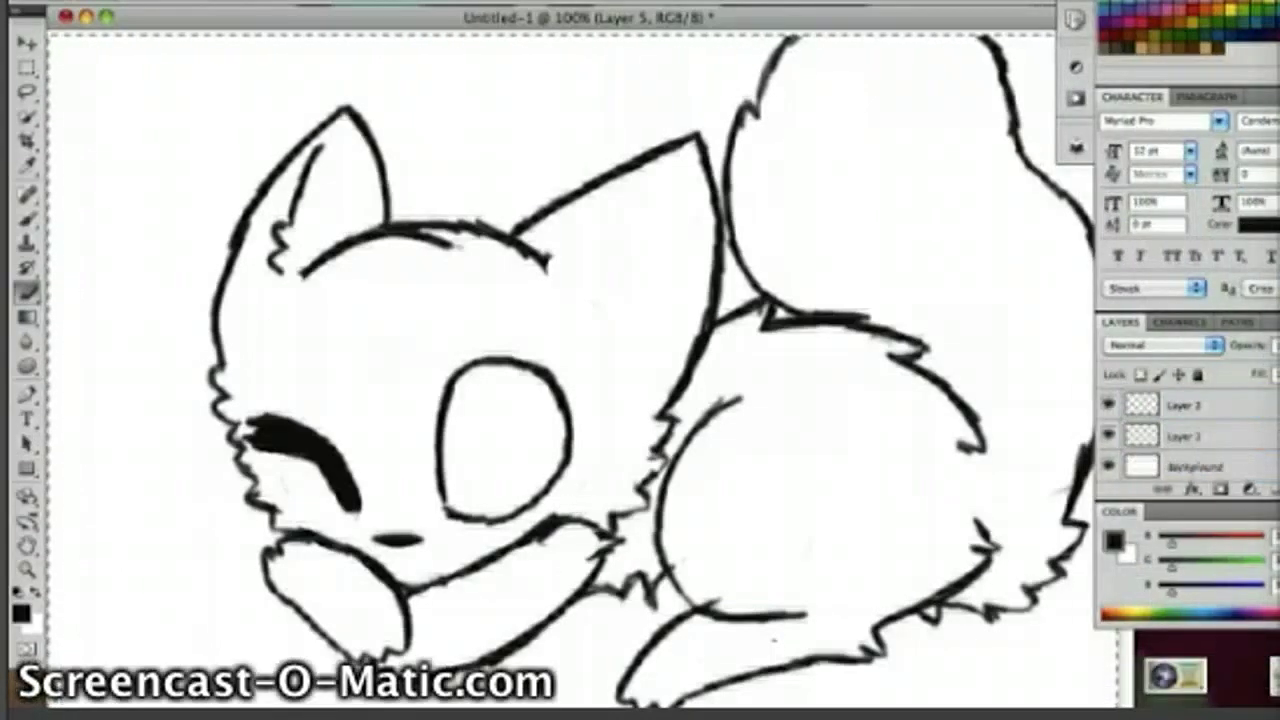
click(1228, 436)
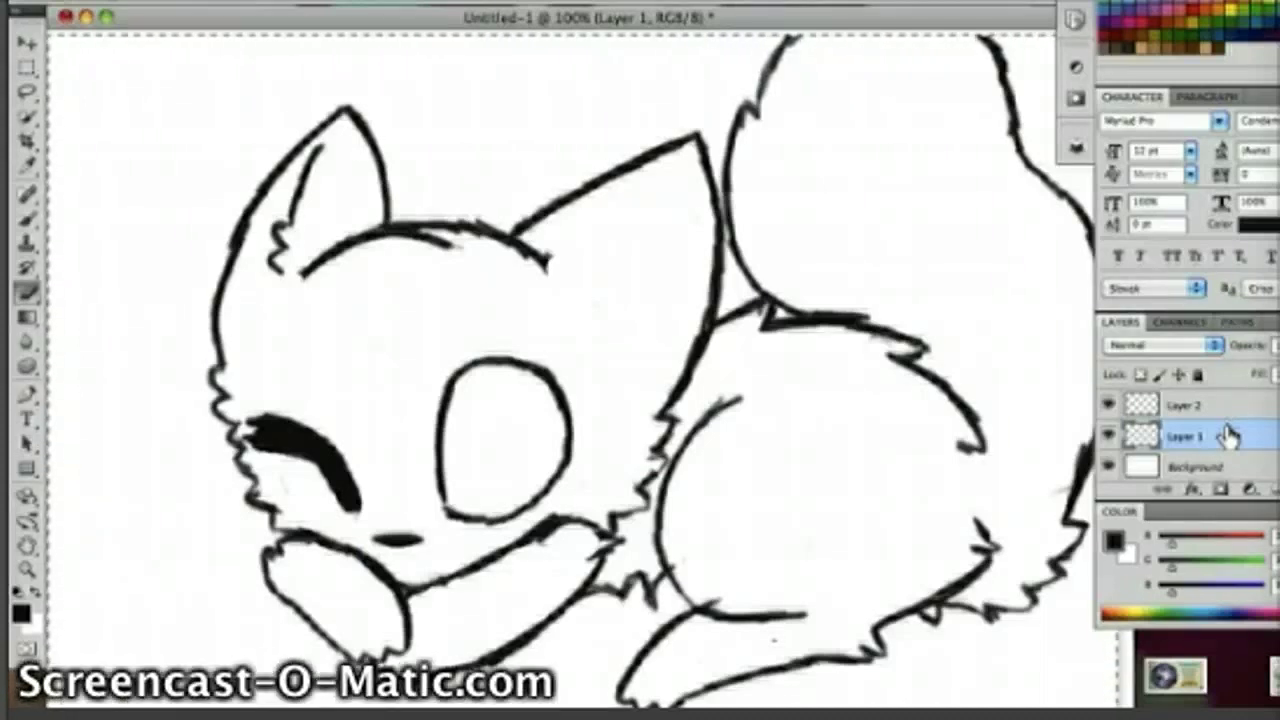
click(1185, 42)
click(1205, 47)
key(b)
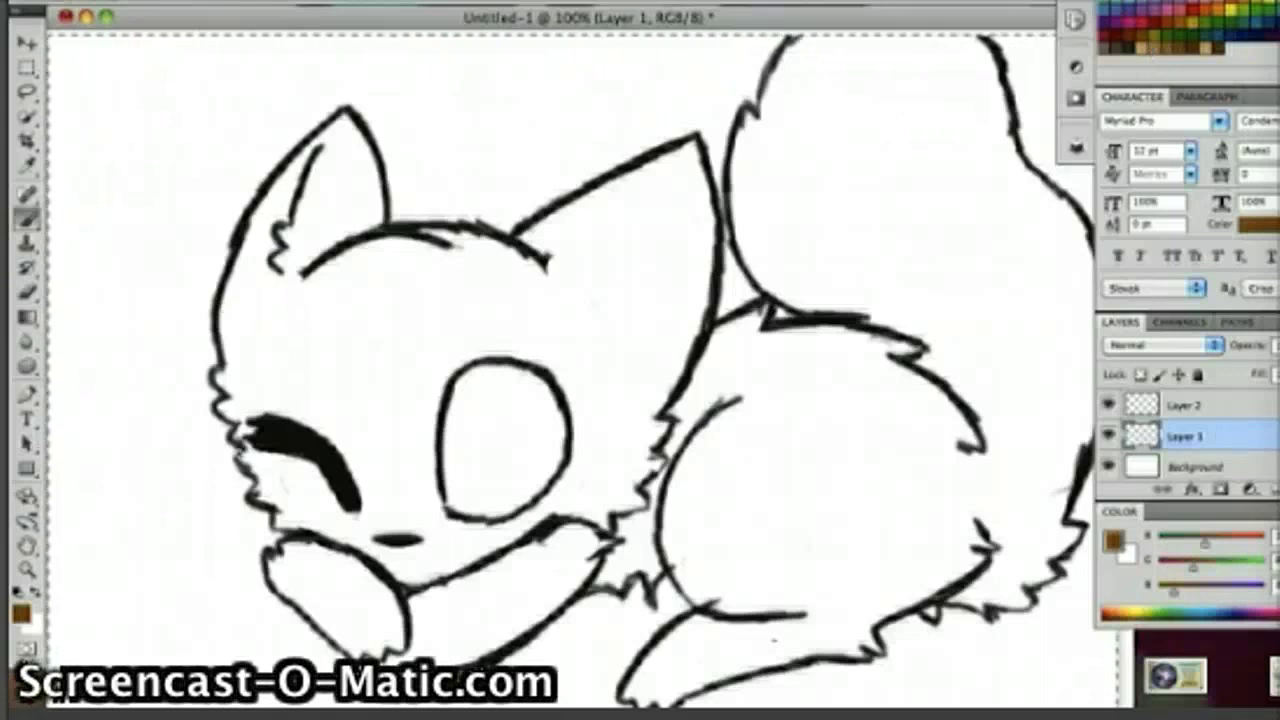
Step: Outline jagged brown fur markings across the nose bridge and both cheeks
mouse_move(350, 462)
mouse_down()
mouse_move(386, 408)
mouse_move(432, 430)
mouse_up()
mouse_move(575, 446)
mouse_down()
mouse_move(614, 462)
mouse_move(640, 500)
mouse_up()
drag(312, 455, 265, 522)
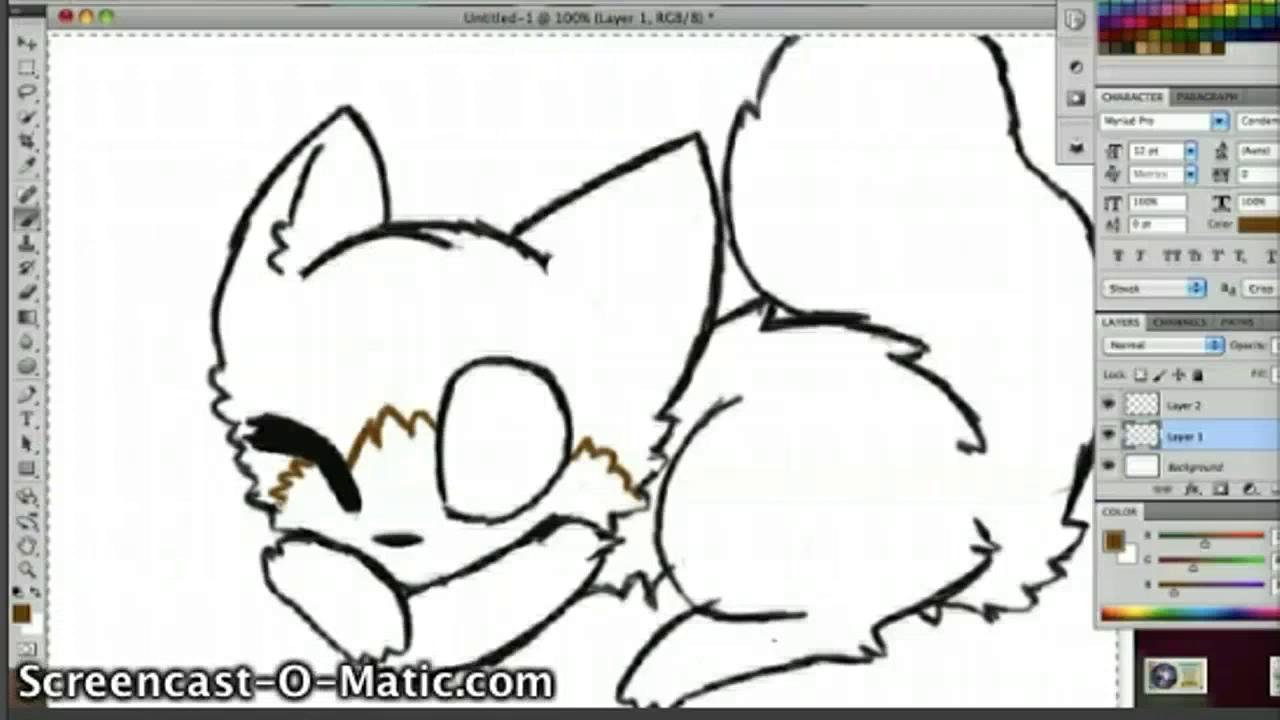
Step: Erase the jagged brown marking lines from the cheeks and nose bridge
click(31, 298)
drag(278, 508, 310, 462)
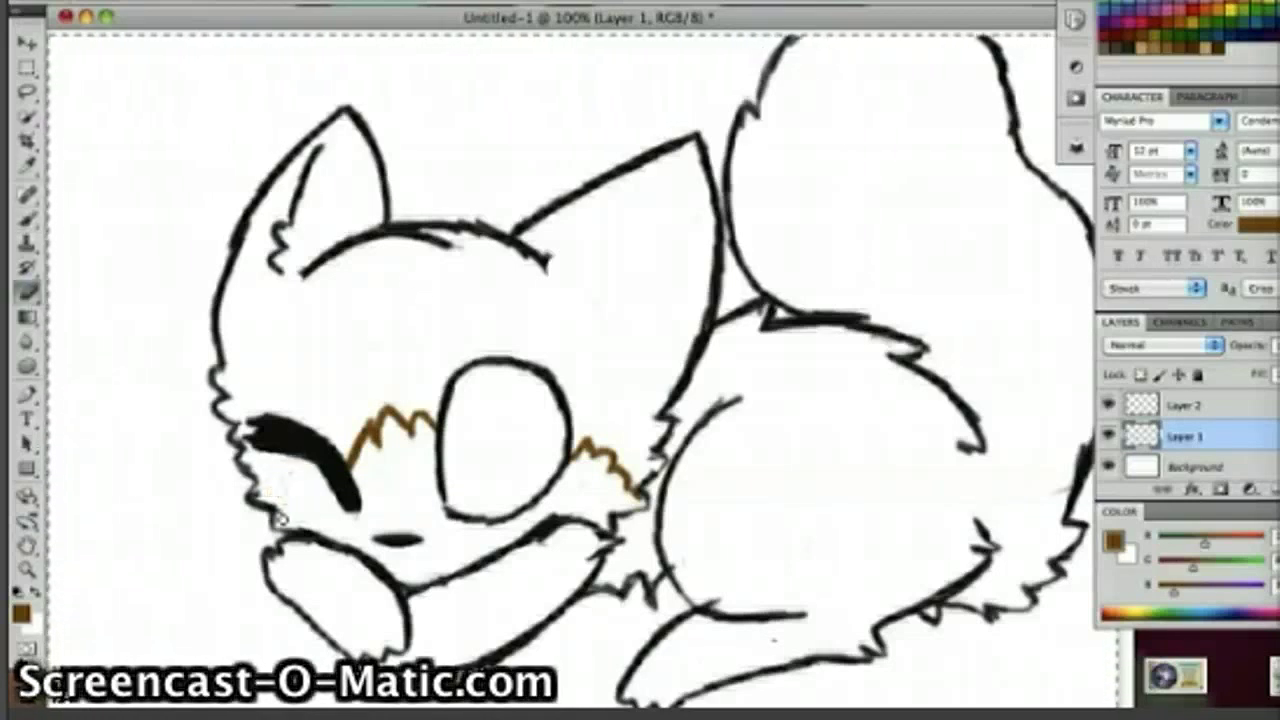
mouse_move(590, 442)
mouse_down()
mouse_move(569, 472)
mouse_move(640, 498)
mouse_up()
mouse_move(392, 416)
mouse_down()
mouse_move(351, 453)
mouse_move(405, 435)
mouse_up()
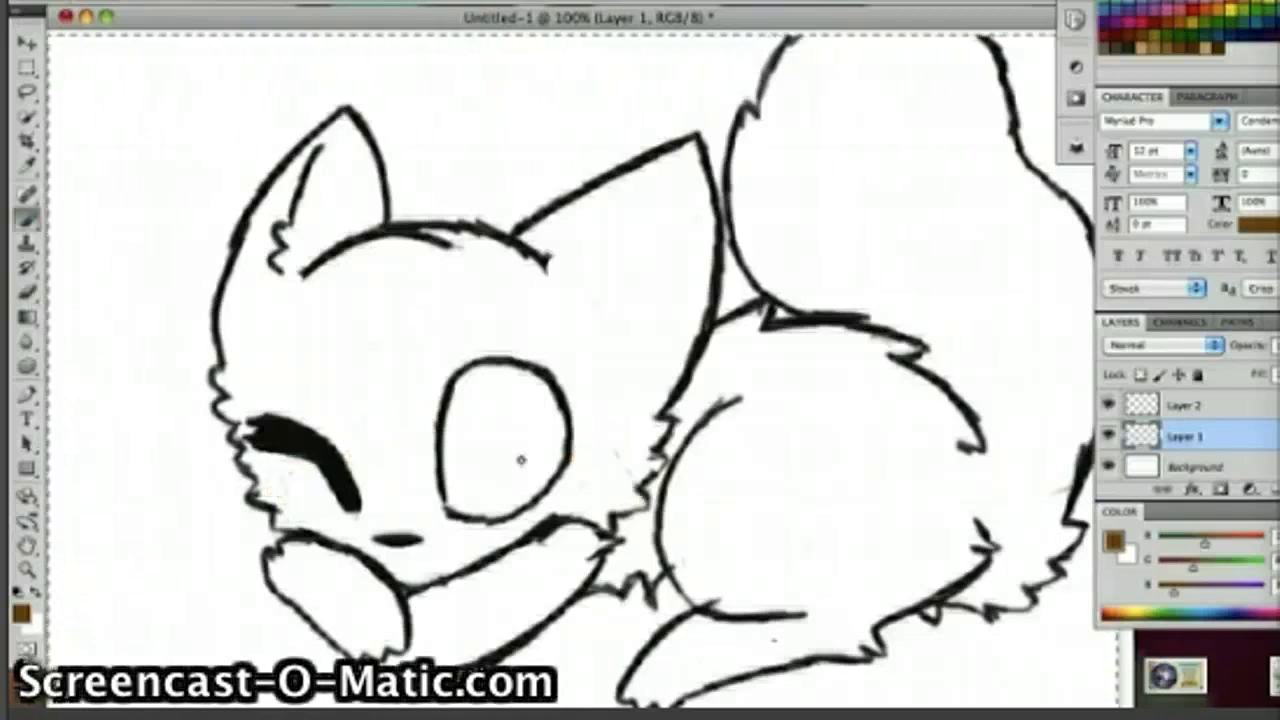
Step: Outline a spiky brown patch above the nose, plus a wavy band and teardrop spots on the tail
mouse_move(370, 513)
mouse_down()
mouse_move(412, 512)
mouse_move(370, 478)
mouse_move(425, 432)
mouse_move(432, 468)
mouse_up()
drag(410, 515, 430, 502)
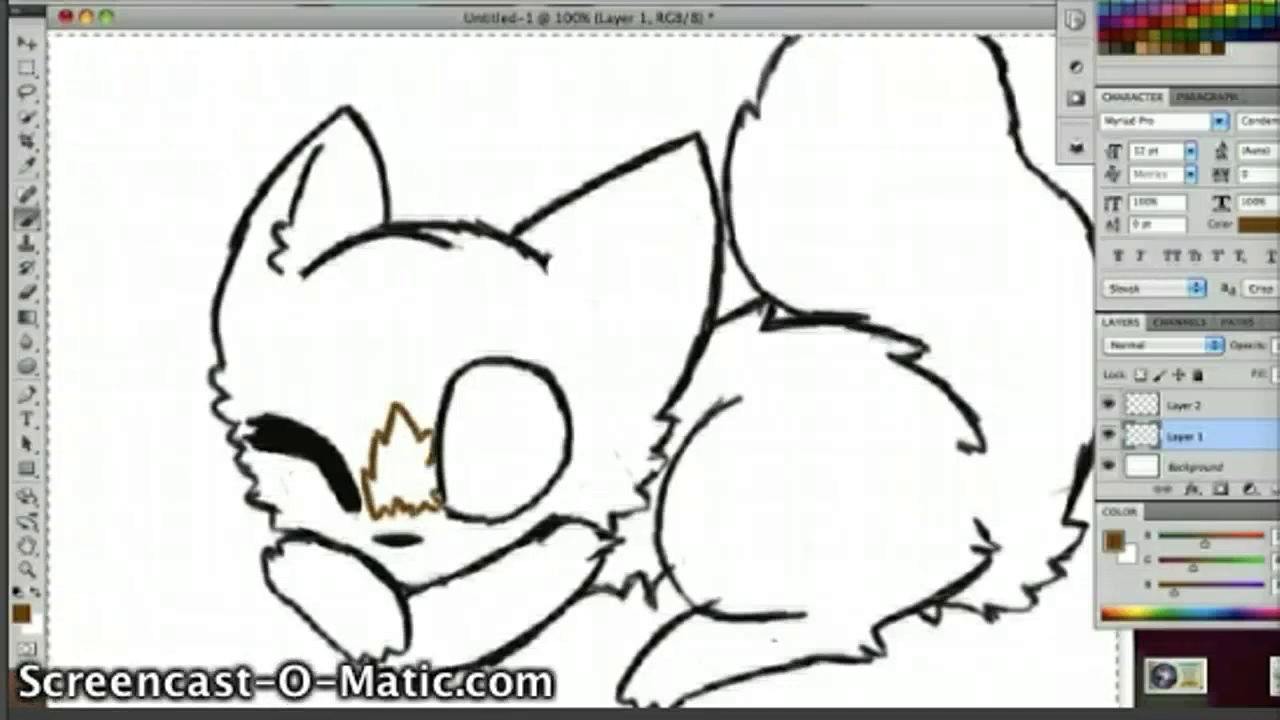
mouse_move(765, 280)
mouse_down()
mouse_move(815, 210)
mouse_move(870, 165)
mouse_move(935, 185)
mouse_move(1000, 155)
mouse_move(1035, 185)
mouse_up()
mouse_move(840, 280)
mouse_down()
mouse_move(808, 266)
mouse_move(972, 286)
mouse_move(872, 262)
mouse_move(962, 252)
mouse_move(870, 244)
mouse_up()
mouse_move(953, 371)
mouse_down()
mouse_move(990, 306)
mouse_move(1018, 372)
mouse_move(955, 392)
mouse_up()
mouse_move(1055, 282)
mouse_down()
mouse_move(1036, 360)
mouse_move(1052, 376)
mouse_up()
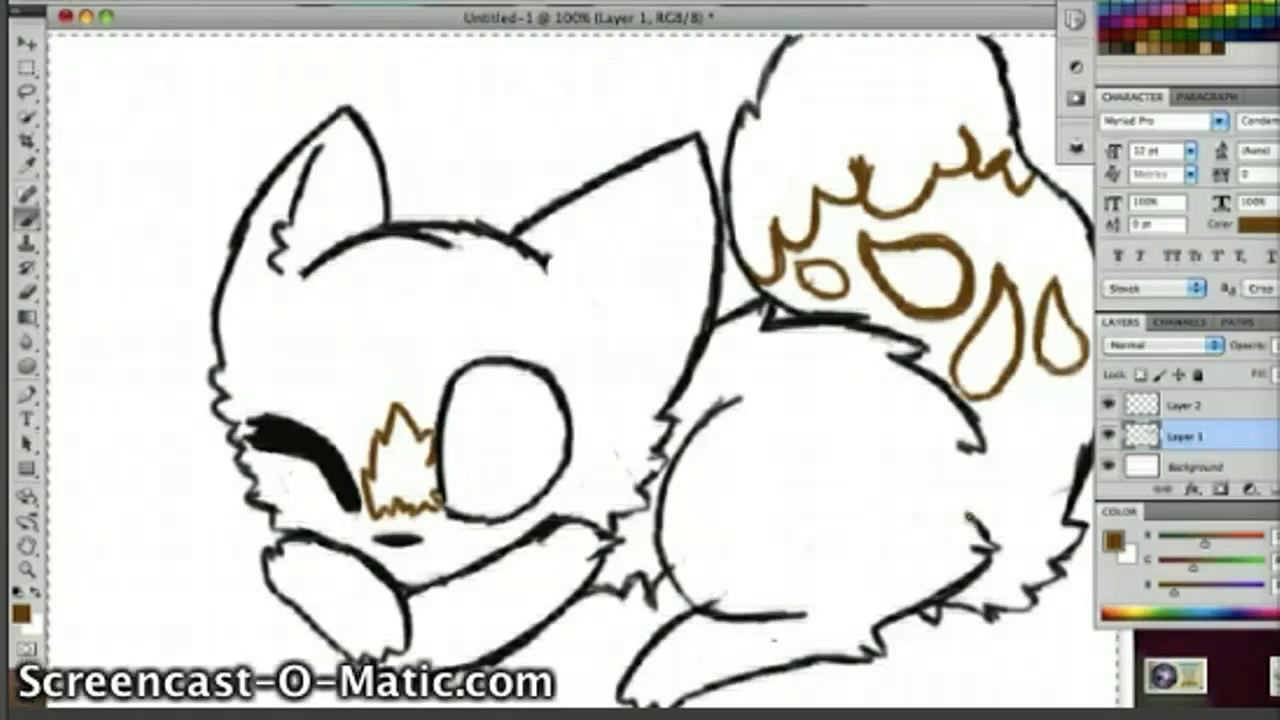
Step: Outline brown markings on the haunch, hind toes and chest fur, and trace the inner edge of the smaller ear
drag(966, 518, 915, 455)
drag(800, 533, 925, 455)
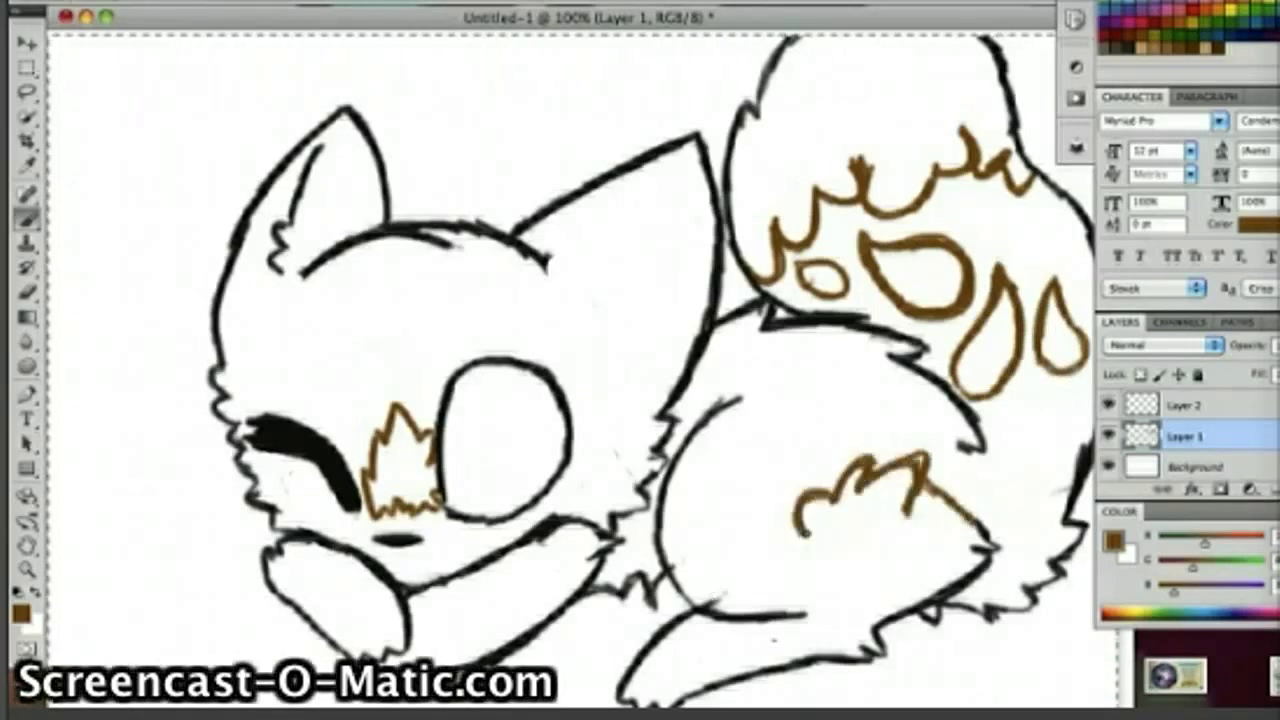
mouse_move(800, 533)
mouse_down()
mouse_move(845, 632)
mouse_move(862, 632)
mouse_up()
drag(640, 662, 632, 700)
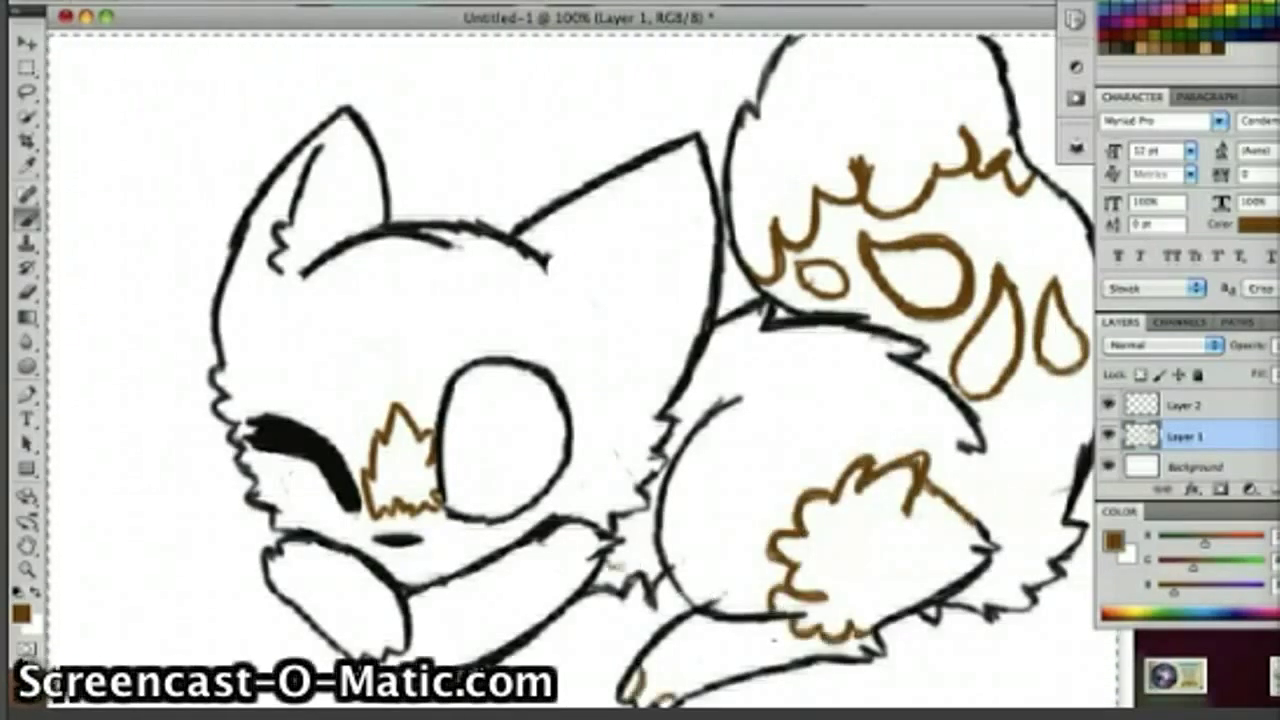
drag(610, 566, 652, 541)
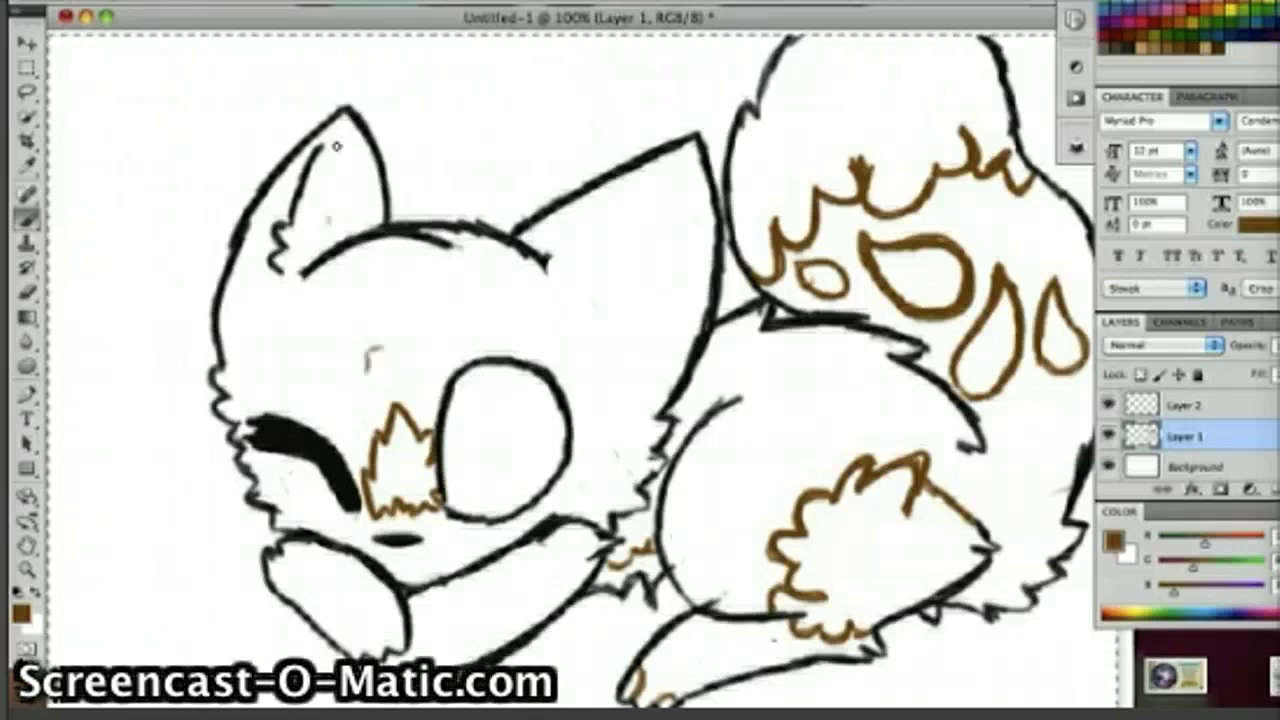
drag(318, 150, 327, 130)
drag(279, 269, 304, 274)
Step: Enlarge the brush and paint the face and the outer side of the smaller ear brown
click(60, 3)
drag(46, 44, 66, 45)
click(125, 349)
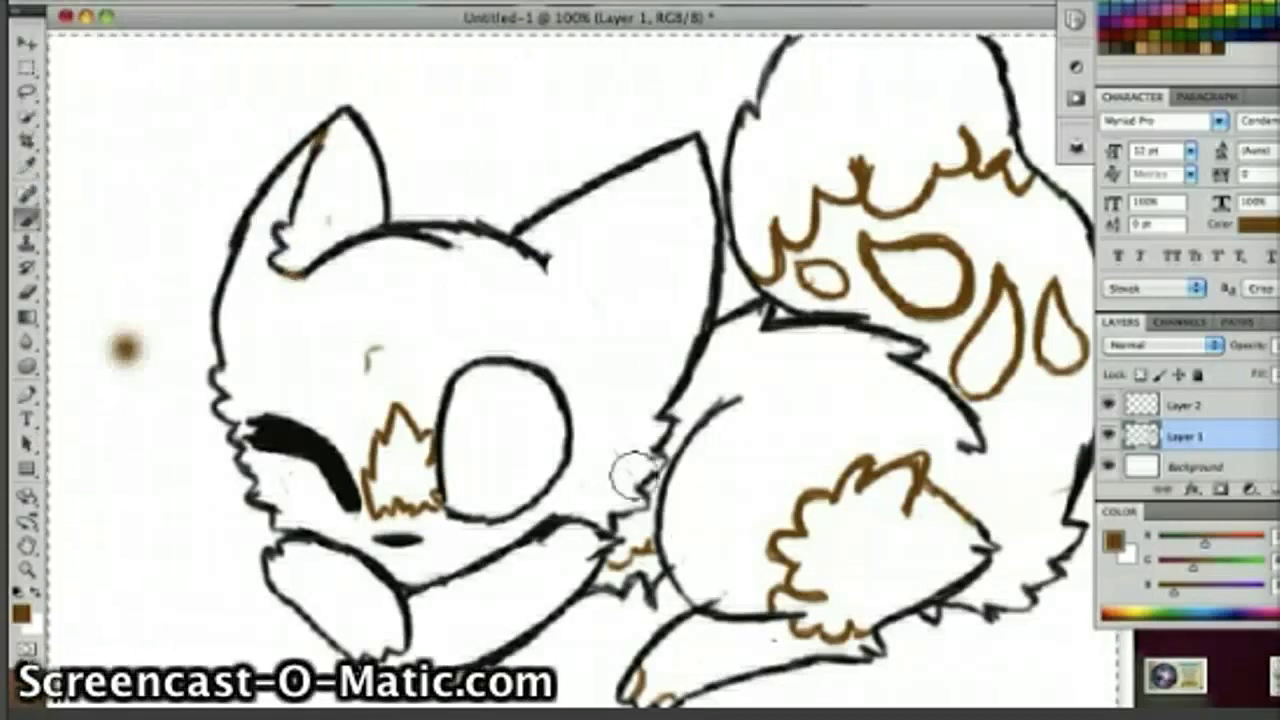
mouse_move(490, 303)
mouse_down()
mouse_move(277, 408)
mouse_move(246, 219)
mouse_move(298, 365)
mouse_move(520, 250)
mouse_move(420, 420)
mouse_move(340, 520)
mouse_move(430, 555)
mouse_move(437, 497)
mouse_up()
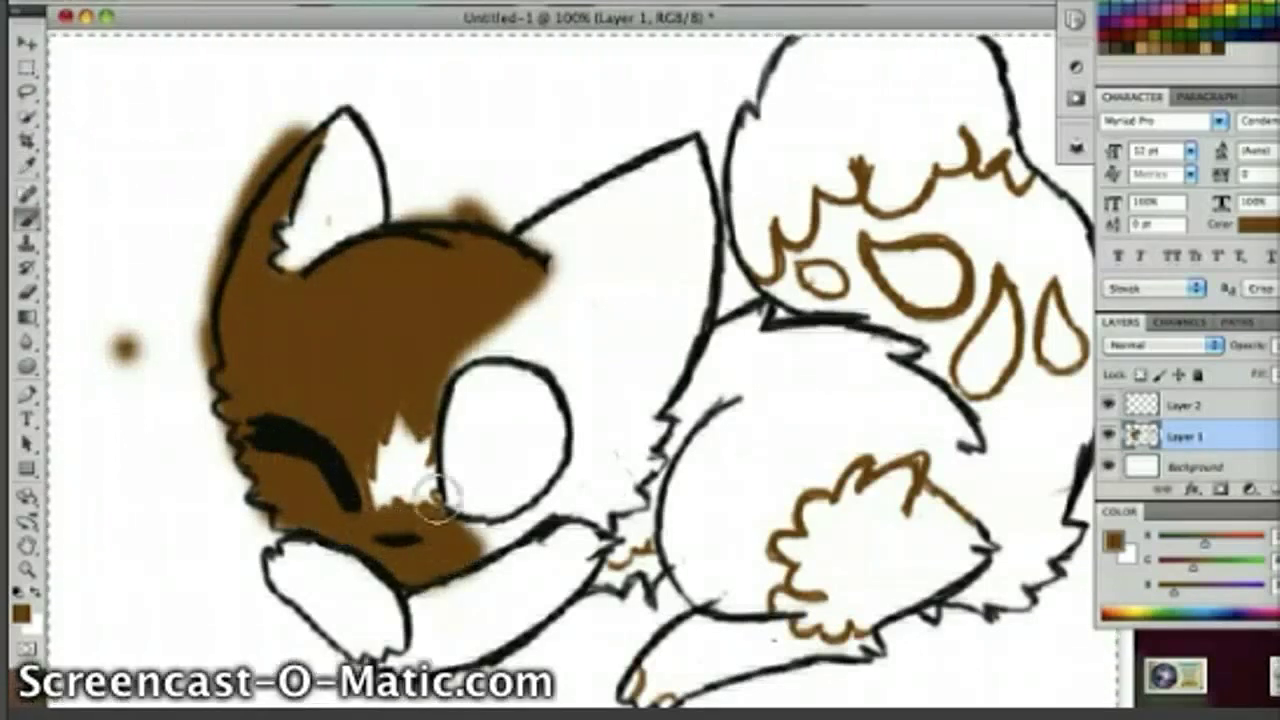
Step: Enlarge the brush further and paint the rest of the head, body, legs and tail solid brown
click(180, 2)
mouse_move(242, 2)
click(290, 2)
mouse_move(470, 350)
mouse_down()
mouse_move(579, 349)
mouse_move(334, 560)
mouse_move(240, 568)
mouse_up()
right_click(97, 97)
drag(158, 153, 179, 154)
click(114, 553)
mouse_move(337, 308)
mouse_down()
mouse_move(586, 576)
mouse_move(715, 300)
mouse_move(850, 560)
mouse_move(1000, 300)
mouse_move(738, 142)
mouse_move(287, 519)
mouse_up()
Step: Choose a tan color and a smaller brush, and outline the smaller ear's inner edge and a spiky patch above the nose
click(1207, 48)
click(60, 4)
drag(72, 43, 46, 45)
click(143, 358)
mouse_move(320, 152)
mouse_down()
mouse_move(330, 128)
mouse_move(282, 262)
mouse_move(305, 272)
mouse_up()
mouse_move(372, 505)
mouse_down()
mouse_move(388, 505)
mouse_move(410, 418)
mouse_move(366, 422)
mouse_move(357, 466)
mouse_up()
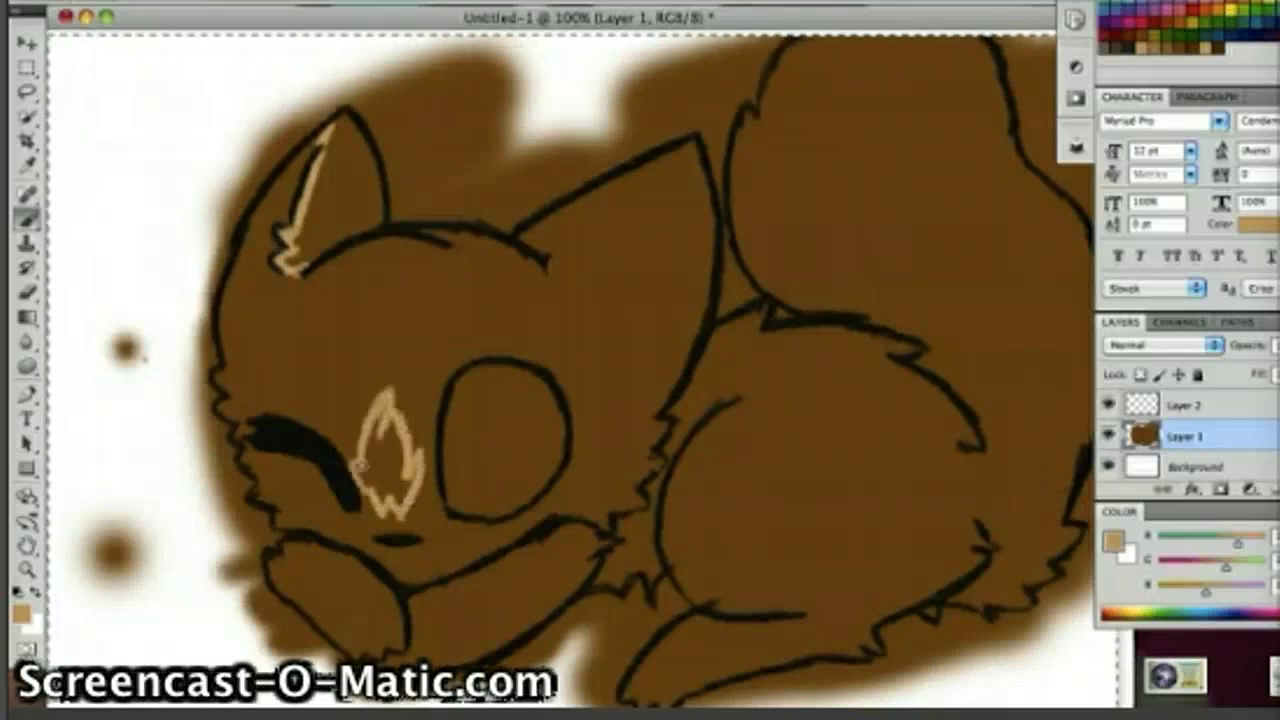
Step: Outline tan fur markings on the larger ear, chest tuft and tail tip with scalloped edges, and on the hind toes and nearby haunch
mouse_move(598, 192)
mouse_down()
mouse_move(615, 282)
mouse_move(640, 326)
mouse_move(636, 370)
mouse_move(665, 400)
mouse_up()
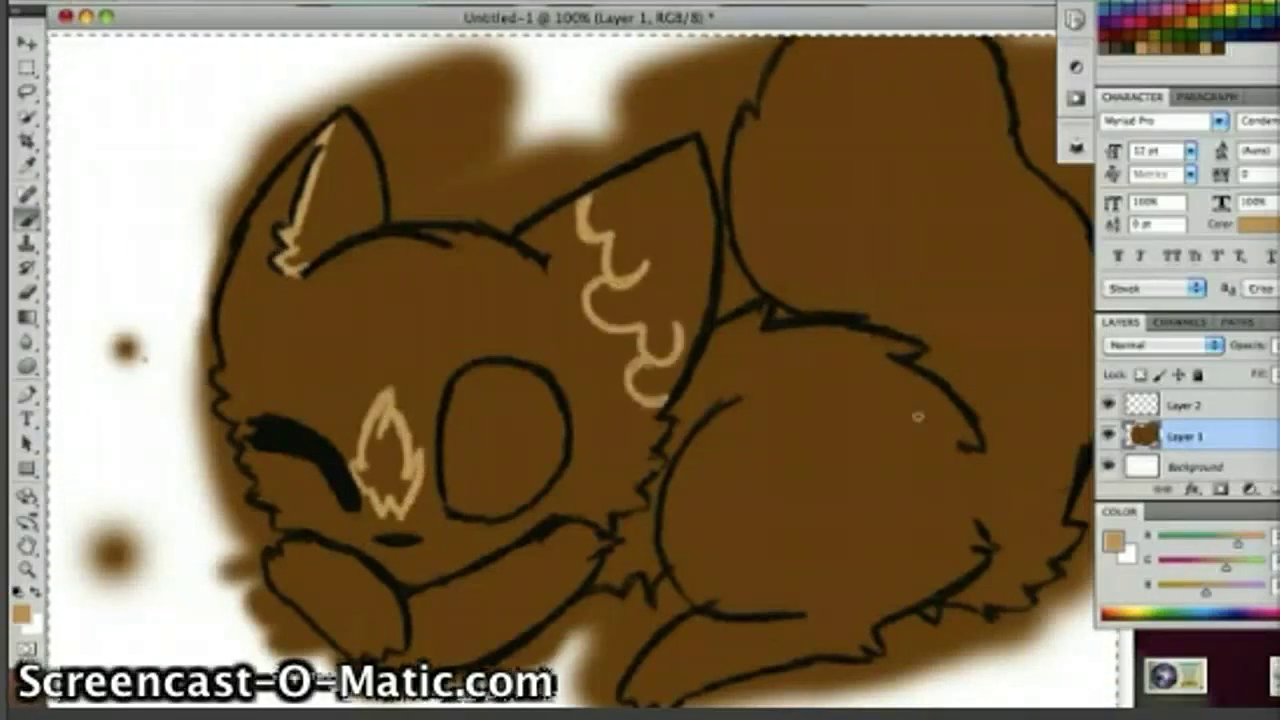
drag(610, 560, 645, 542)
mouse_move(762, 100)
mouse_down()
mouse_move(815, 170)
mouse_move(905, 150)
mouse_move(950, 235)
mouse_move(1000, 185)
mouse_move(1055, 200)
mouse_up()
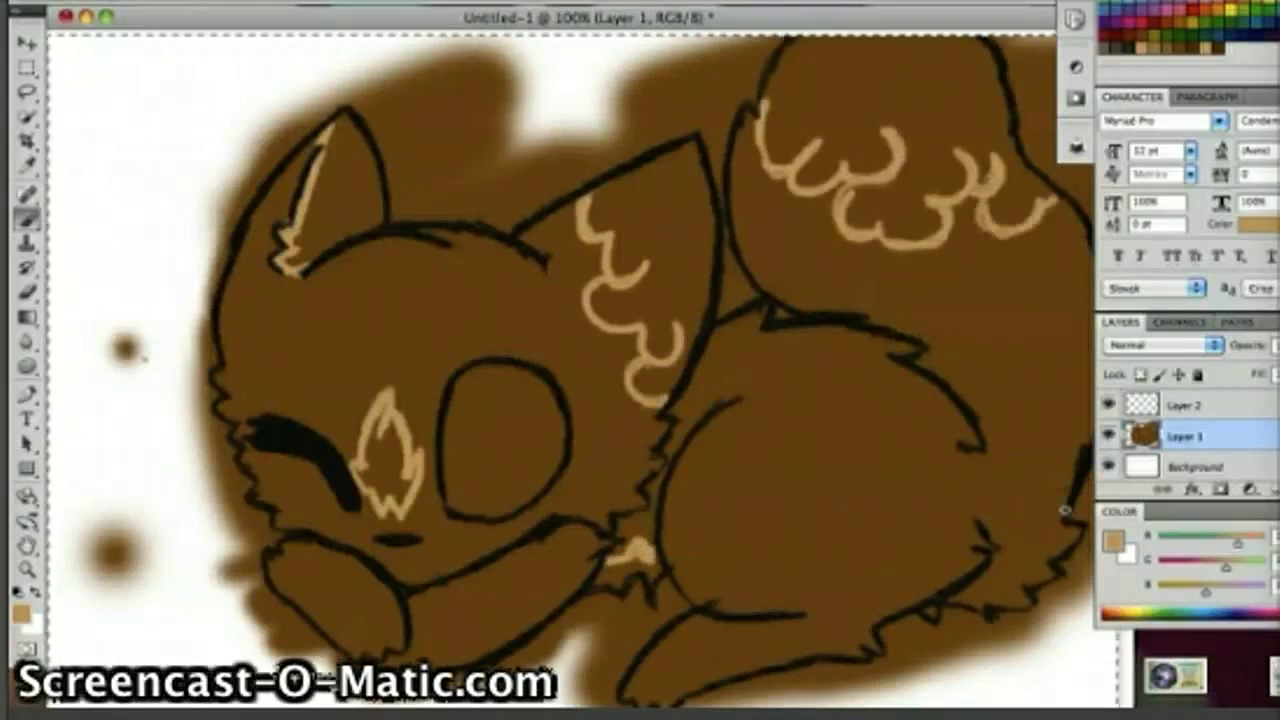
mouse_move(1064, 500)
mouse_down()
mouse_move(984, 538)
mouse_move(922, 528)
mouse_move(928, 594)
mouse_move(1048, 562)
mouse_up()
Step: Fill the spiky patch above the nose, the chest tuft and the inside of the smaller ear with solid tan
drag(355, 495, 372, 405)
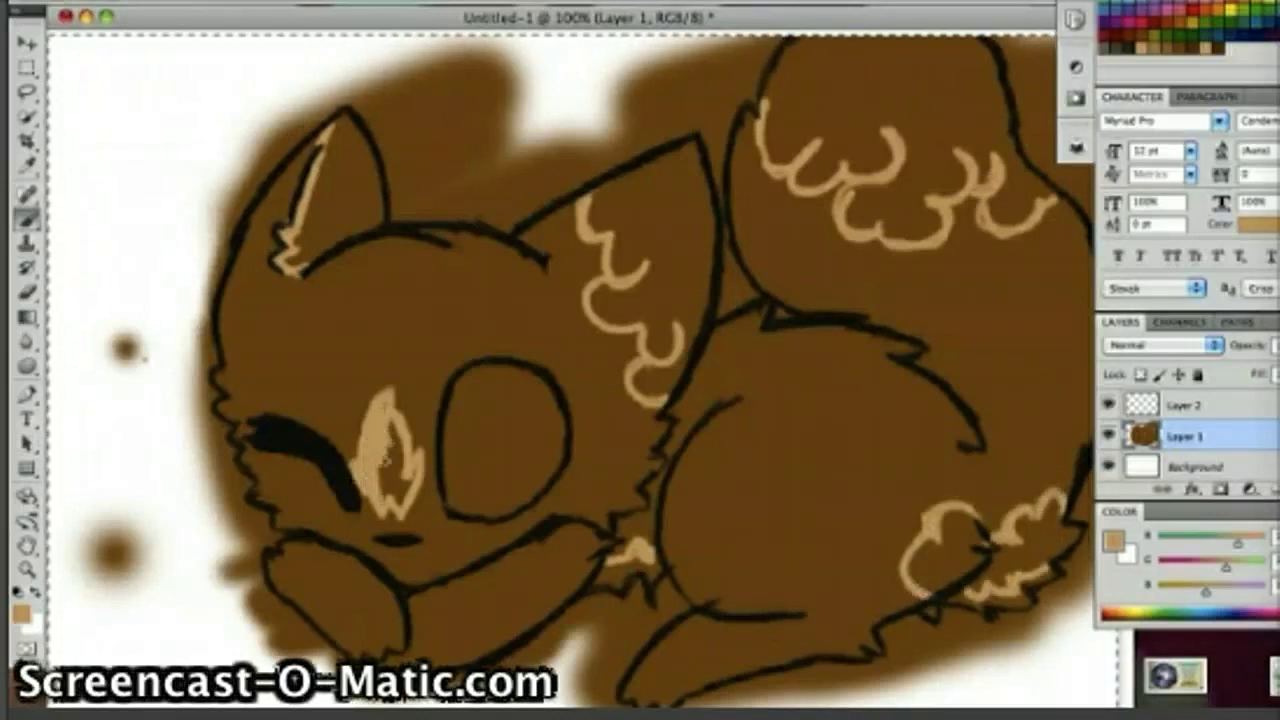
drag(385, 458, 402, 430)
drag(610, 578, 645, 558)
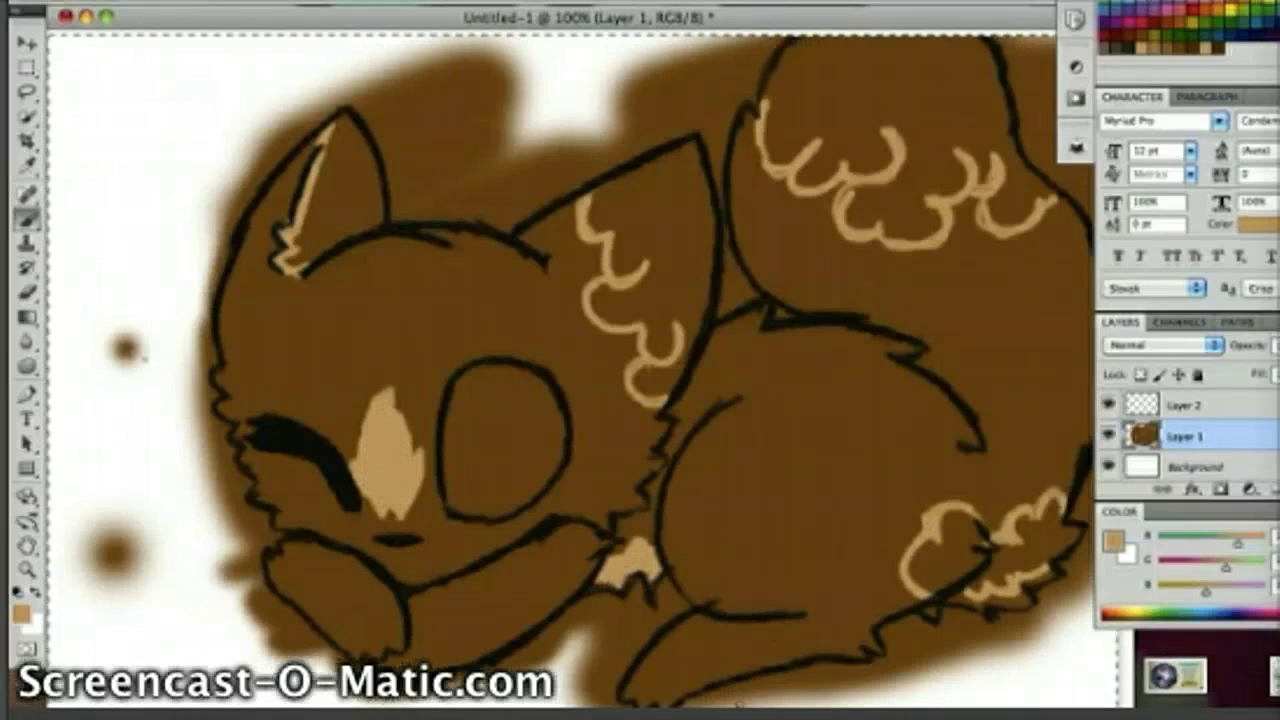
mouse_move(290, 262)
mouse_down()
mouse_move(330, 248)
mouse_move(380, 200)
mouse_move(340, 125)
mouse_move(305, 235)
mouse_move(345, 185)
mouse_move(325, 145)
mouse_move(348, 183)
mouse_up()
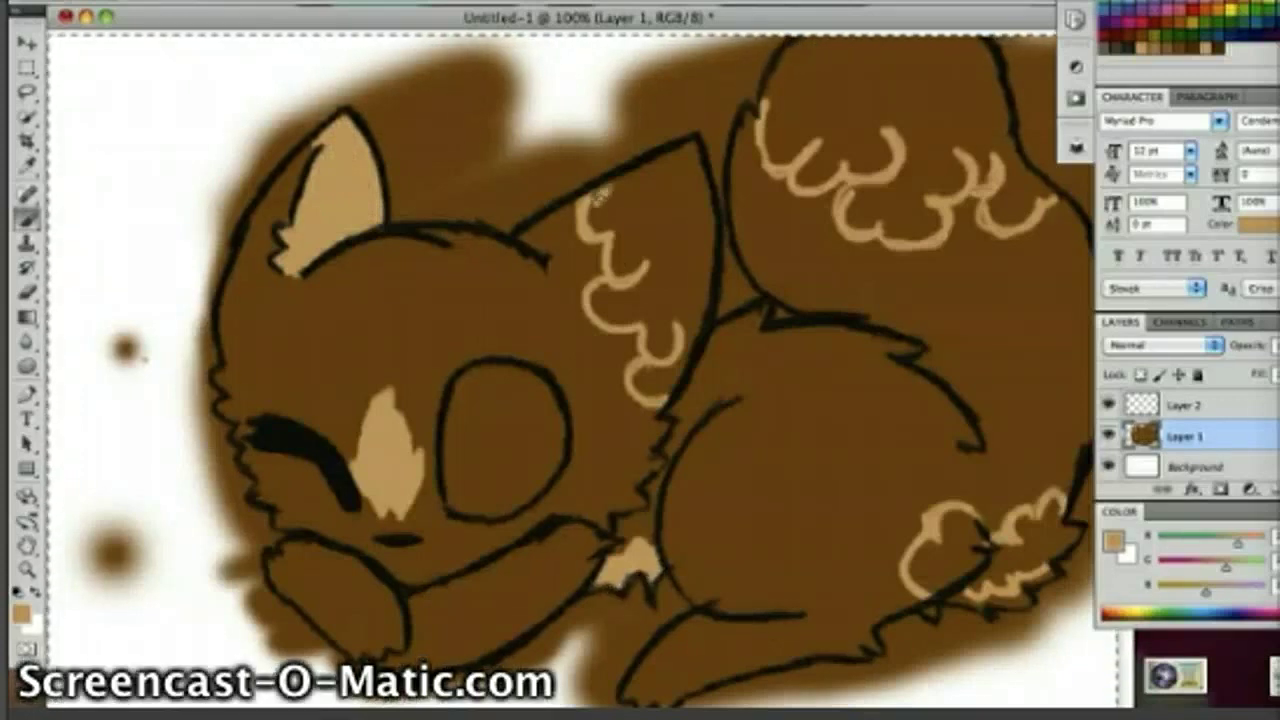
Step: Enlarge the brush and fill the outlined markings on the larger ear, hind toes and tail tip with tan
click(94, 4)
drag(94, 24, 104, 24)
click(112, 308)
mouse_move(600, 306)
mouse_down()
mouse_move(644, 307)
mouse_move(649, 370)
mouse_move(654, 265)
mouse_move(604, 187)
mouse_move(610, 312)
mouse_move(582, 317)
mouse_move(616, 287)
mouse_move(589, 193)
mouse_move(601, 248)
mouse_move(666, 369)
mouse_move(667, 291)
mouse_move(613, 229)
mouse_move(669, 228)
mouse_move(692, 179)
mouse_move(703, 294)
mouse_up()
mouse_move(930, 570)
mouse_down()
mouse_move(993, 573)
mouse_move(1040, 515)
mouse_move(1015, 512)
mouse_up()
mouse_move(775, 110)
mouse_down()
mouse_move(835, 165)
mouse_move(810, 148)
mouse_move(878, 102)
mouse_move(940, 205)
mouse_move(910, 110)
mouse_move(990, 200)
mouse_move(1040, 190)
mouse_move(1003, 206)
mouse_move(910, 201)
mouse_up()
Step: Set the foreground color to pale pink #e6c8db and paint the whole open eye with it
click(1262, 20)
click(22, 614)
click(306, 360)
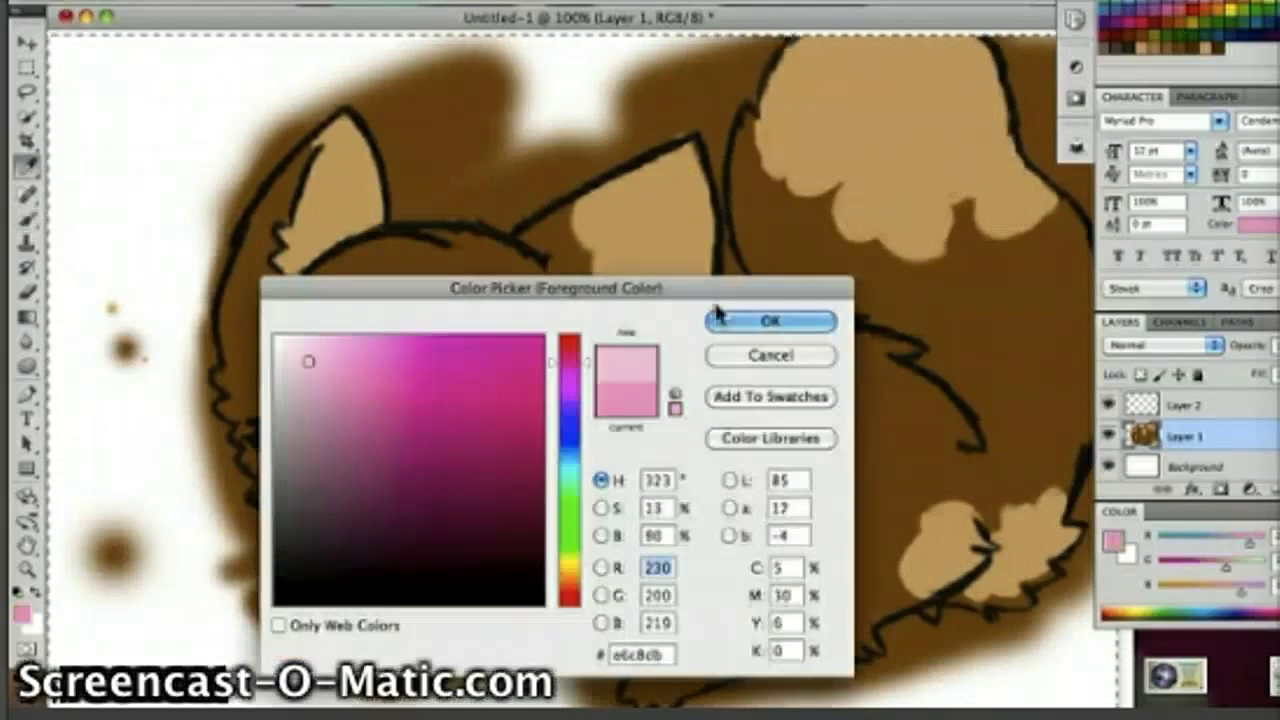
click(769, 321)
mouse_move(495, 412)
mouse_down()
mouse_move(454, 467)
mouse_move(545, 480)
mouse_move(491, 371)
mouse_move(486, 409)
mouse_move(540, 392)
mouse_up()
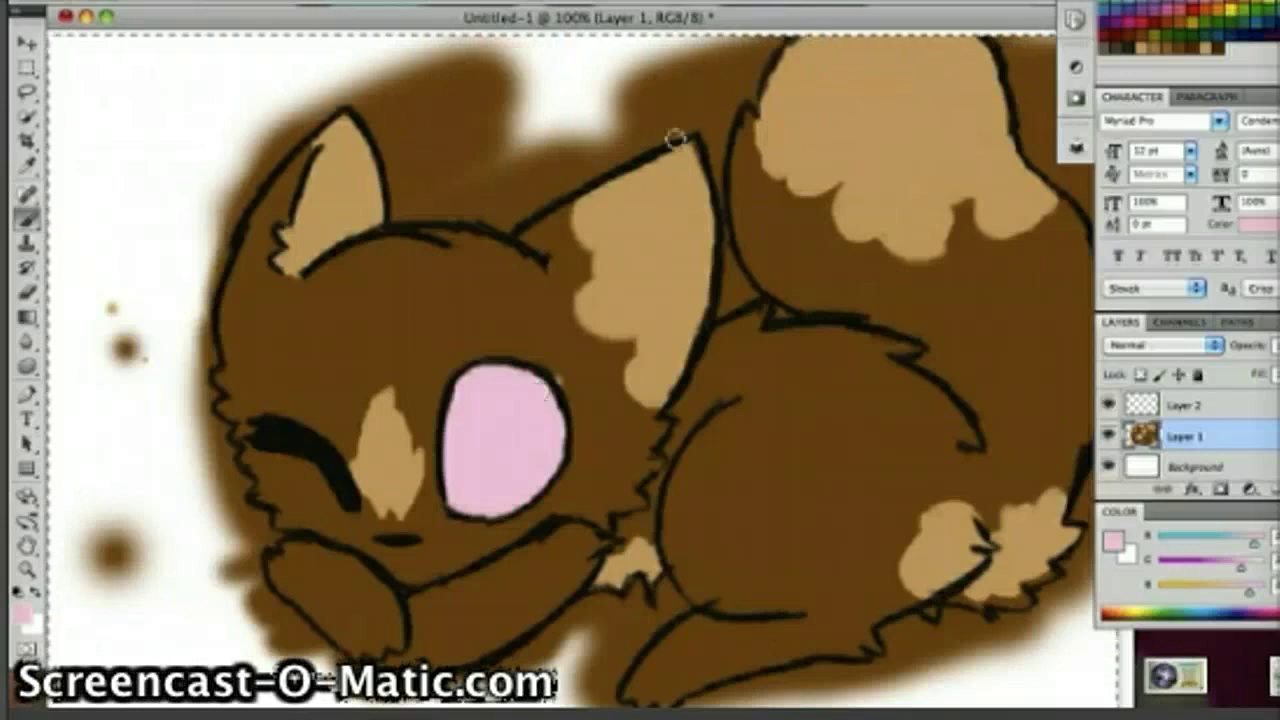
click(262, 285)
click(27, 219)
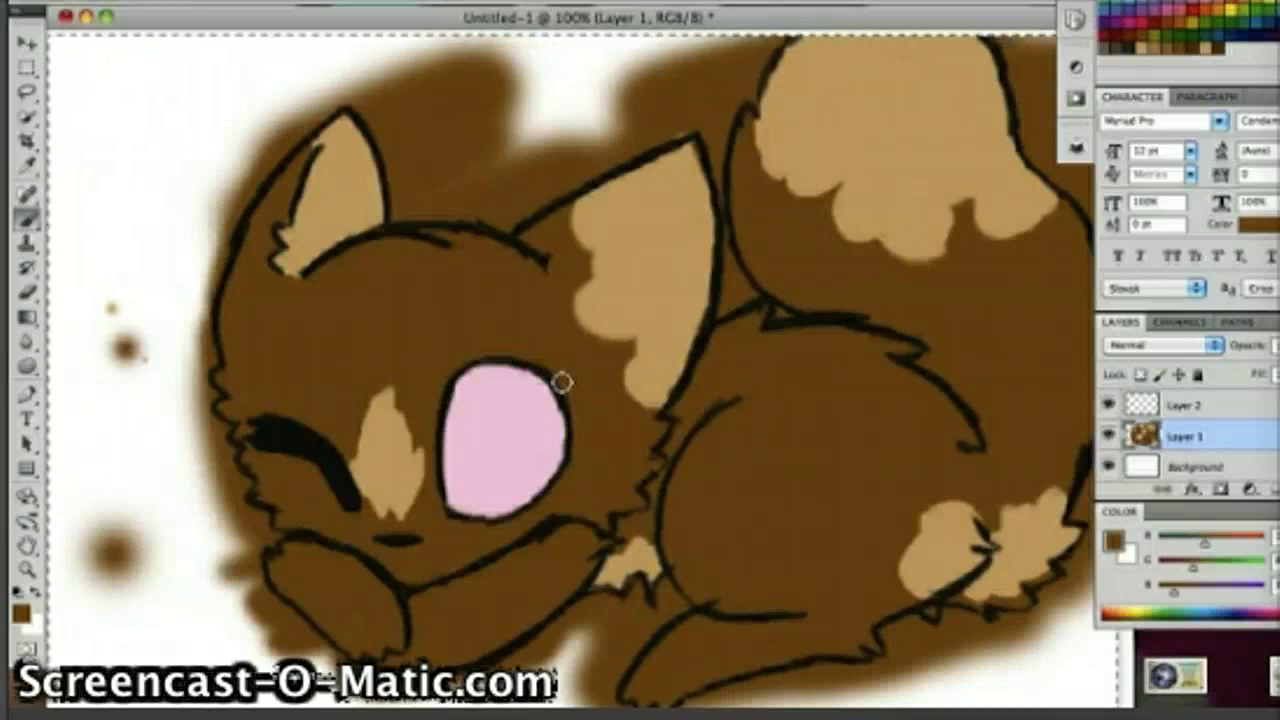
drag(530, 485, 500, 451)
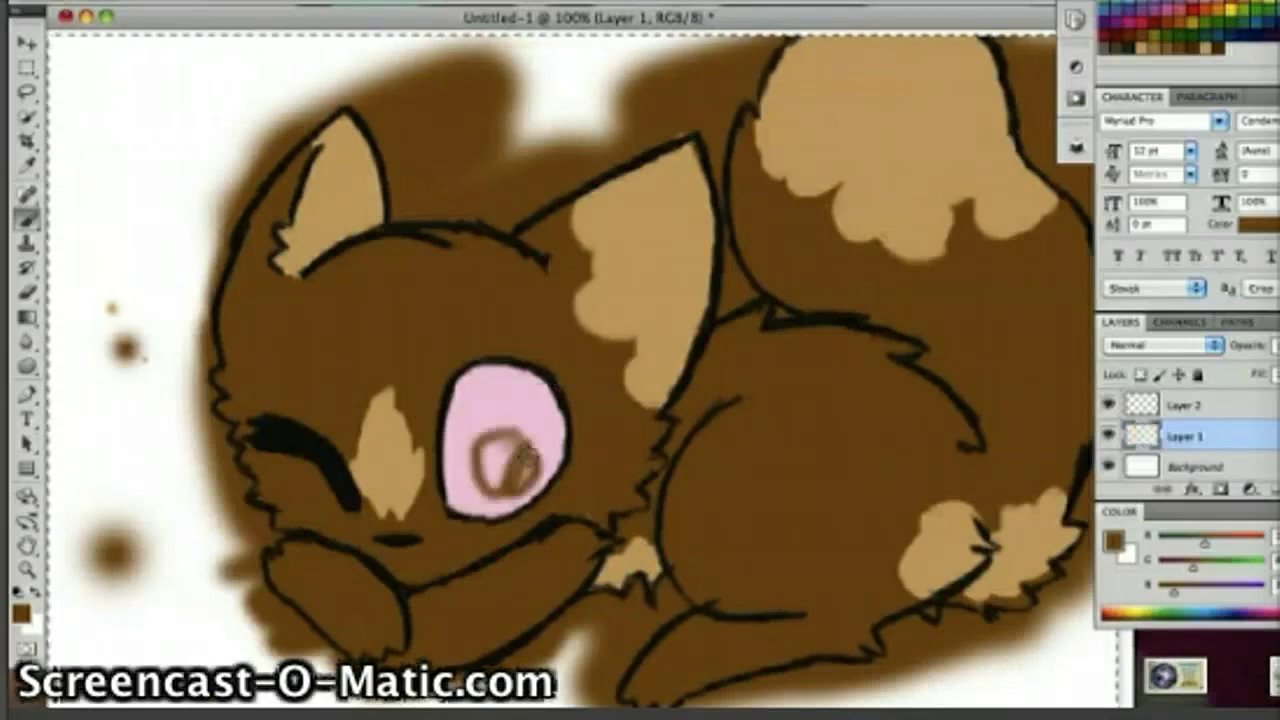
key(super+z)
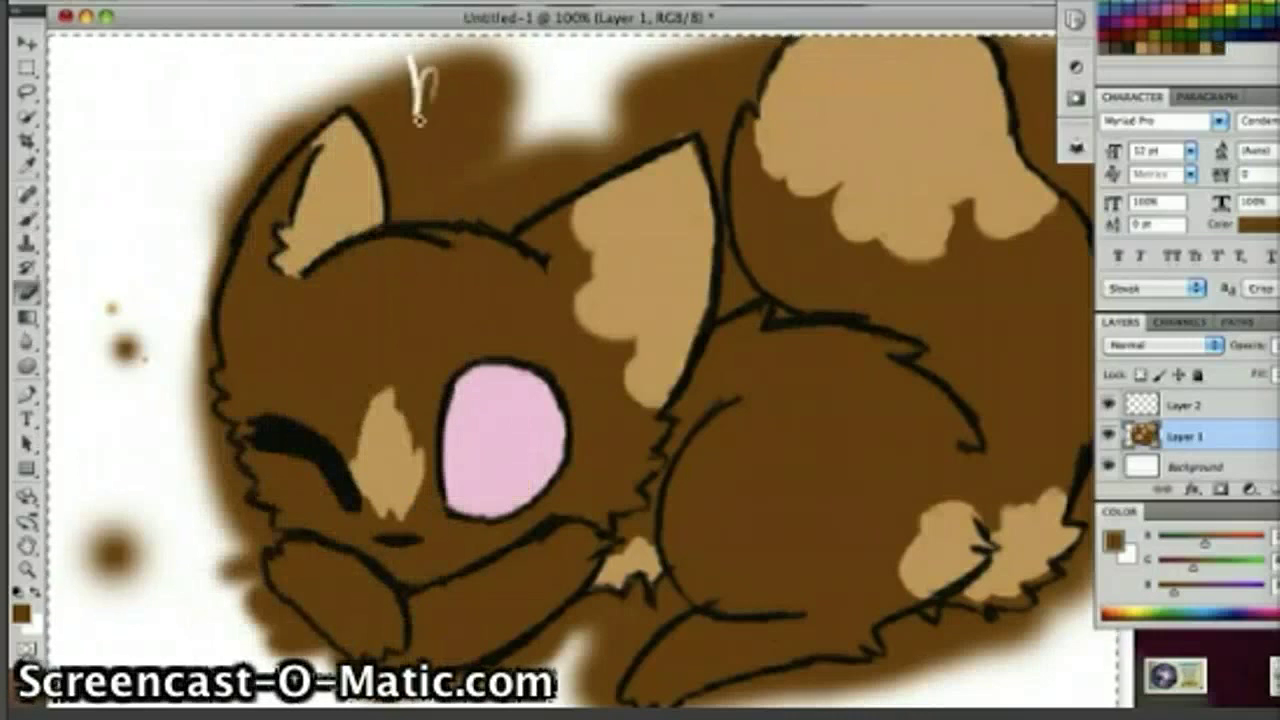
mouse_move(419, 120)
mouse_down()
mouse_move(392, 178)
mouse_move(396, 214)
mouse_move(506, 230)
mouse_up()
key(super+z)
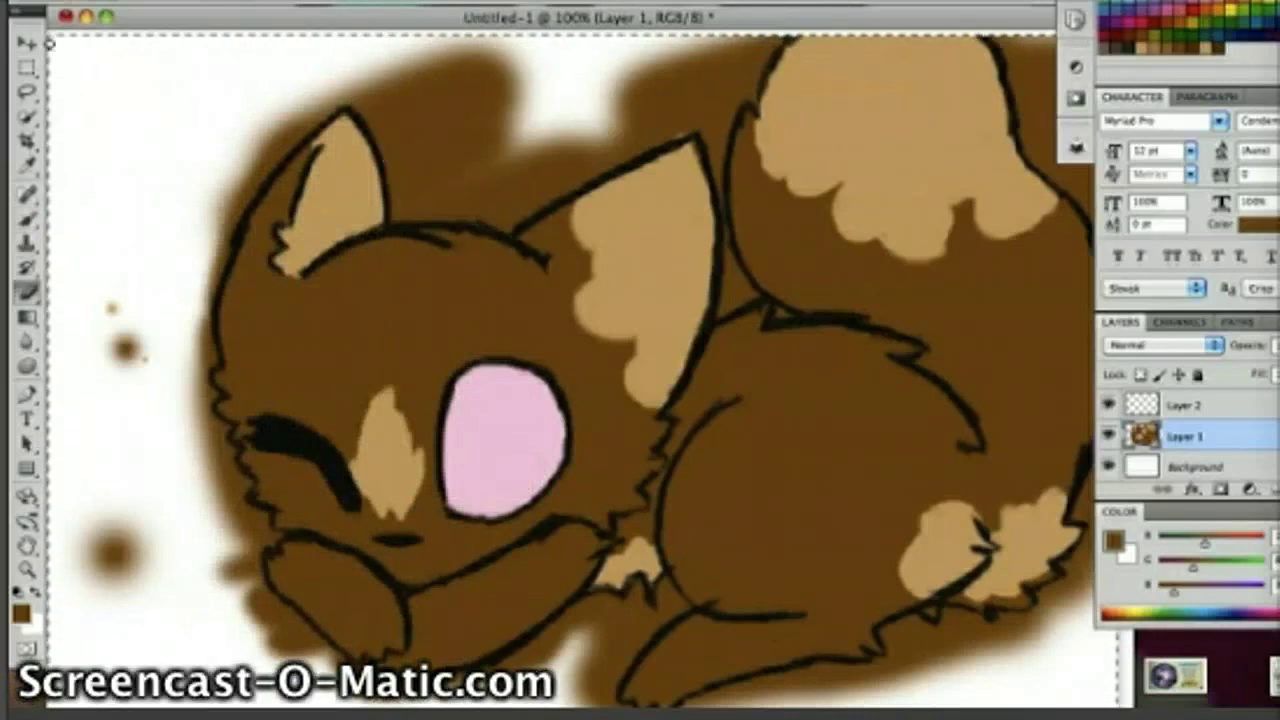
Step: Erase the brown overspill around the head, front paws, ears and chest, along with the stray dabs beside the face
mouse_move(345, 80)
mouse_down()
mouse_move(234, 177)
mouse_move(266, 163)
mouse_move(183, 397)
mouse_move(223, 534)
mouse_move(256, 520)
mouse_move(246, 632)
mouse_move(278, 634)
mouse_up()
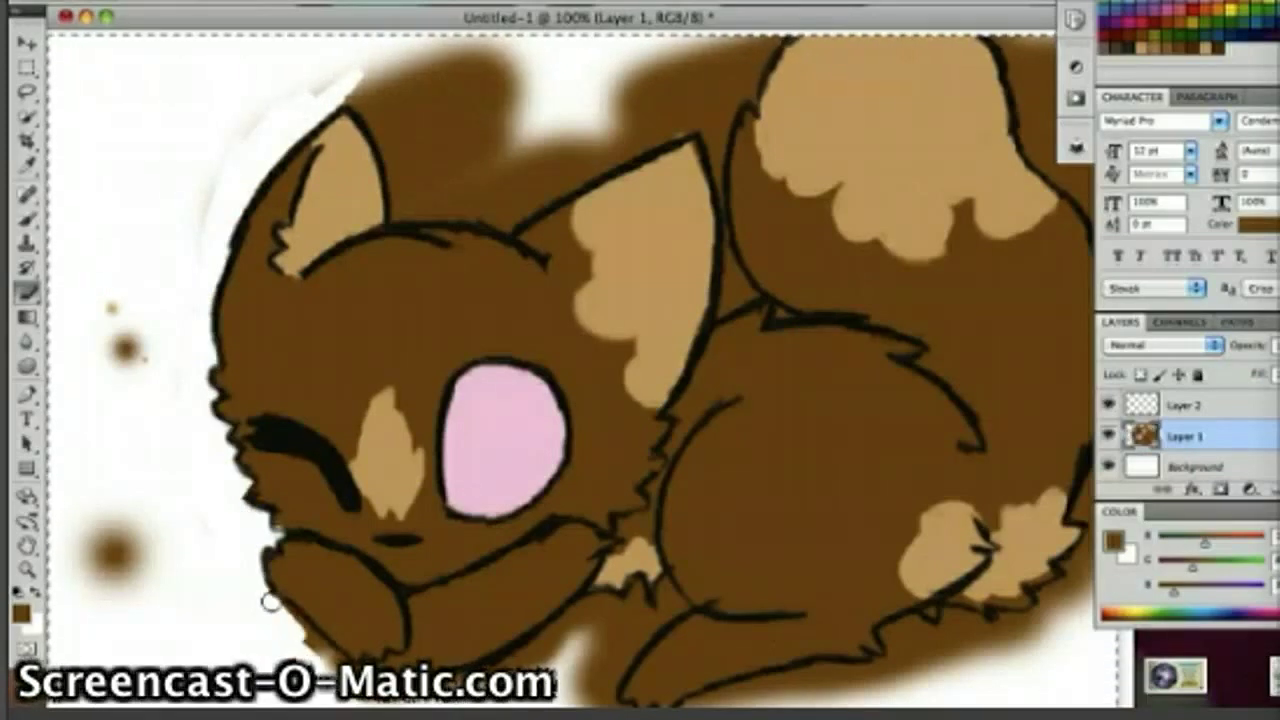
mouse_move(560, 640)
mouse_down()
mouse_move(615, 602)
mouse_move(637, 636)
mouse_move(634, 611)
mouse_move(688, 605)
mouse_up()
mouse_move(337, 60)
mouse_down()
mouse_move(378, 125)
mouse_move(485, 210)
mouse_move(590, 110)
mouse_up()
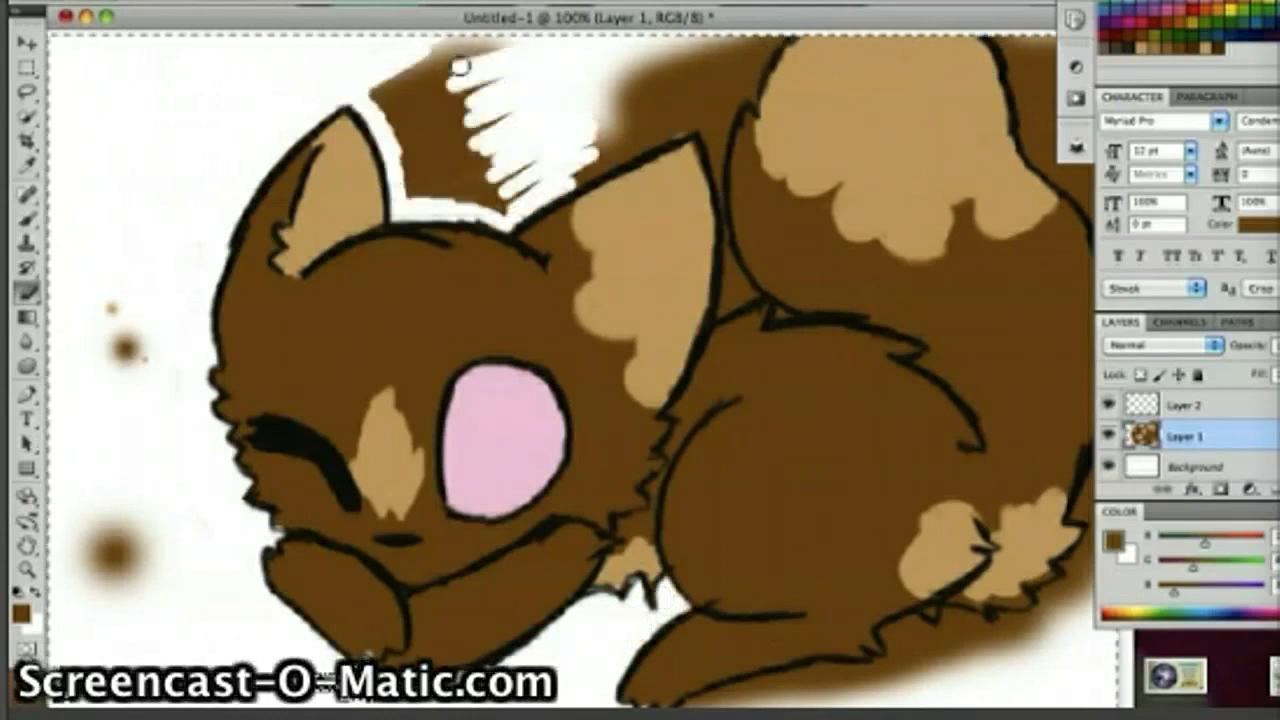
mouse_move(375, 98)
mouse_down()
mouse_move(412, 160)
mouse_move(500, 200)
mouse_move(533, 132)
mouse_move(574, 160)
mouse_move(550, 190)
mouse_move(743, 15)
mouse_move(639, 80)
mouse_move(720, 48)
mouse_move(710, 168)
mouse_move(741, 298)
mouse_move(777, 309)
mouse_up()
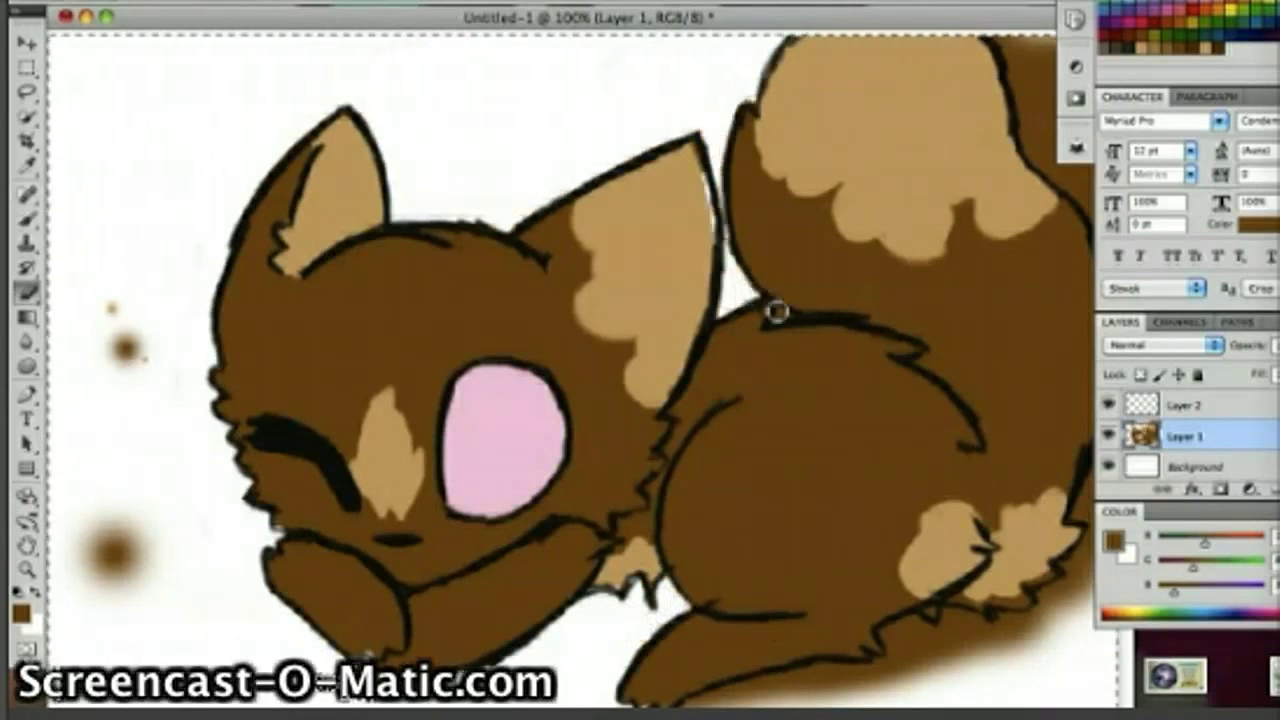
mouse_move(166, 453)
mouse_down()
mouse_move(56, 524)
mouse_move(147, 298)
mouse_up()
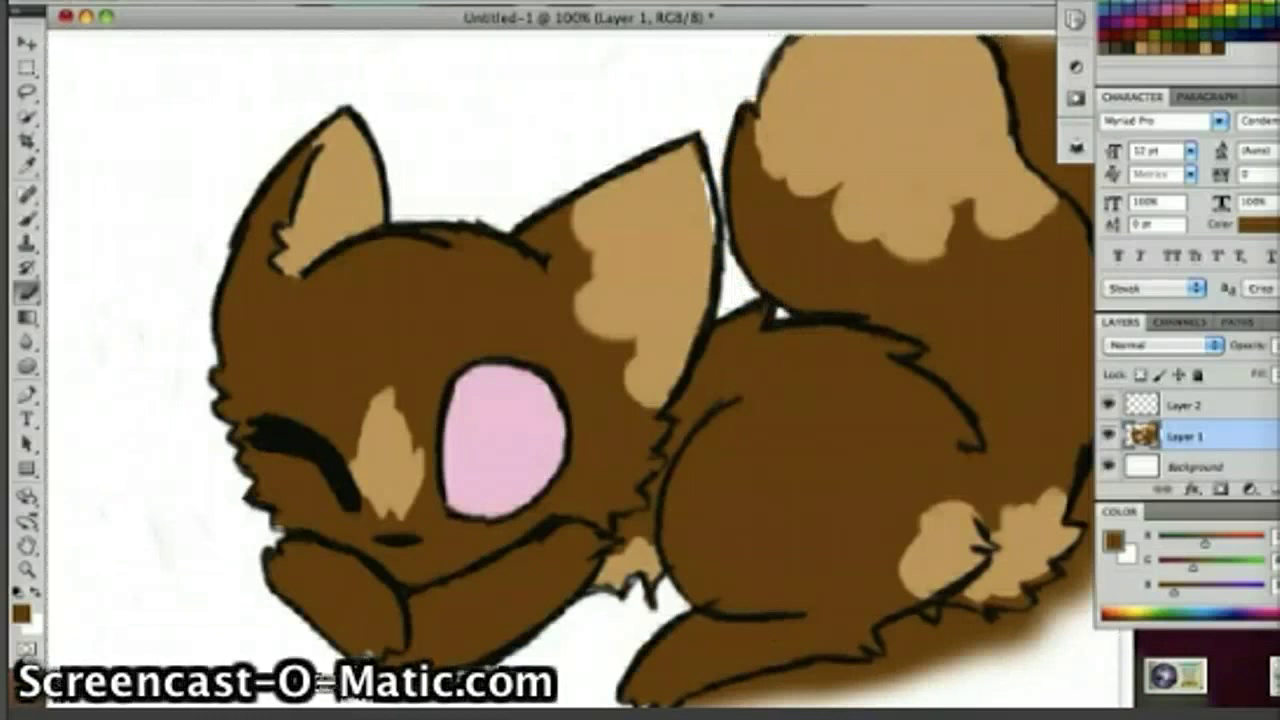
Step: Hide the side panels and erase the brown overspill around the hind leg, toes and outer edge of the tail
key(shift+Tab)
mouse_move(690, 705)
mouse_down()
mouse_move(850, 686)
mouse_move(910, 625)
mouse_move(1030, 621)
mouse_move(986, 686)
mouse_move(1068, 572)
mouse_up()
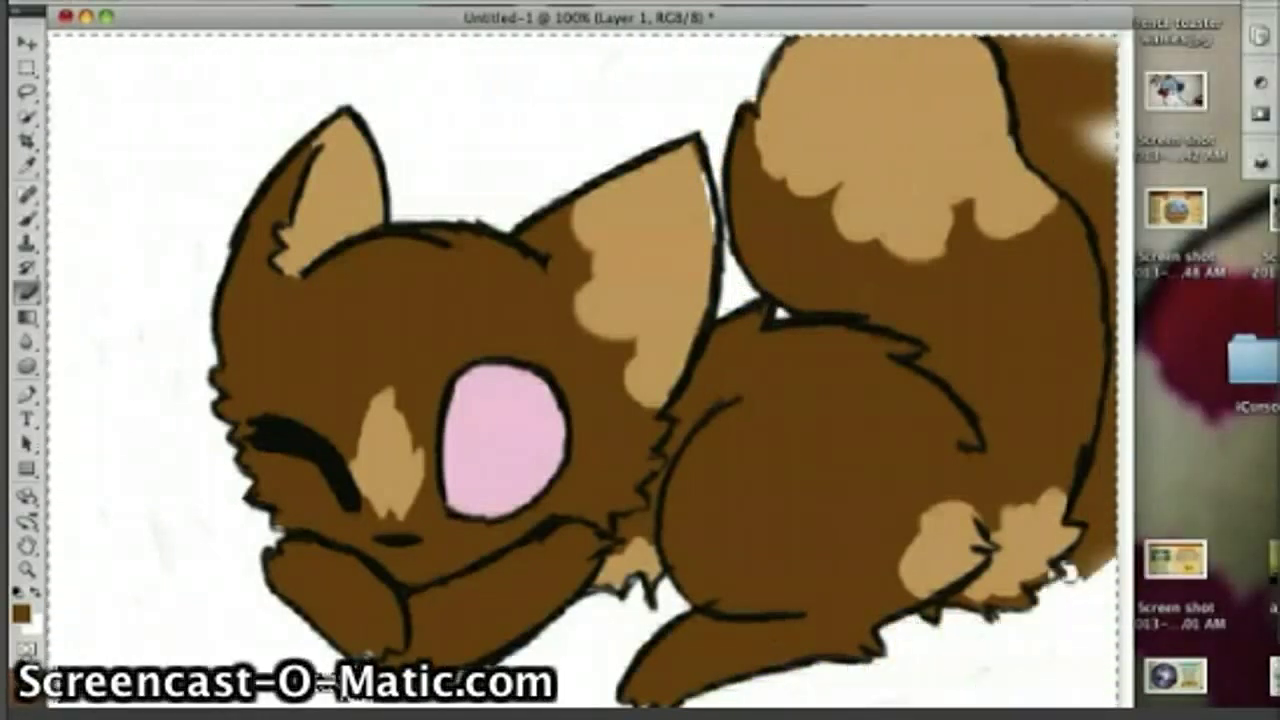
mouse_move(1110, 105)
mouse_down()
mouse_move(1030, 130)
mouse_move(1035, 175)
mouse_move(1100, 110)
mouse_move(1072, 135)
mouse_up()
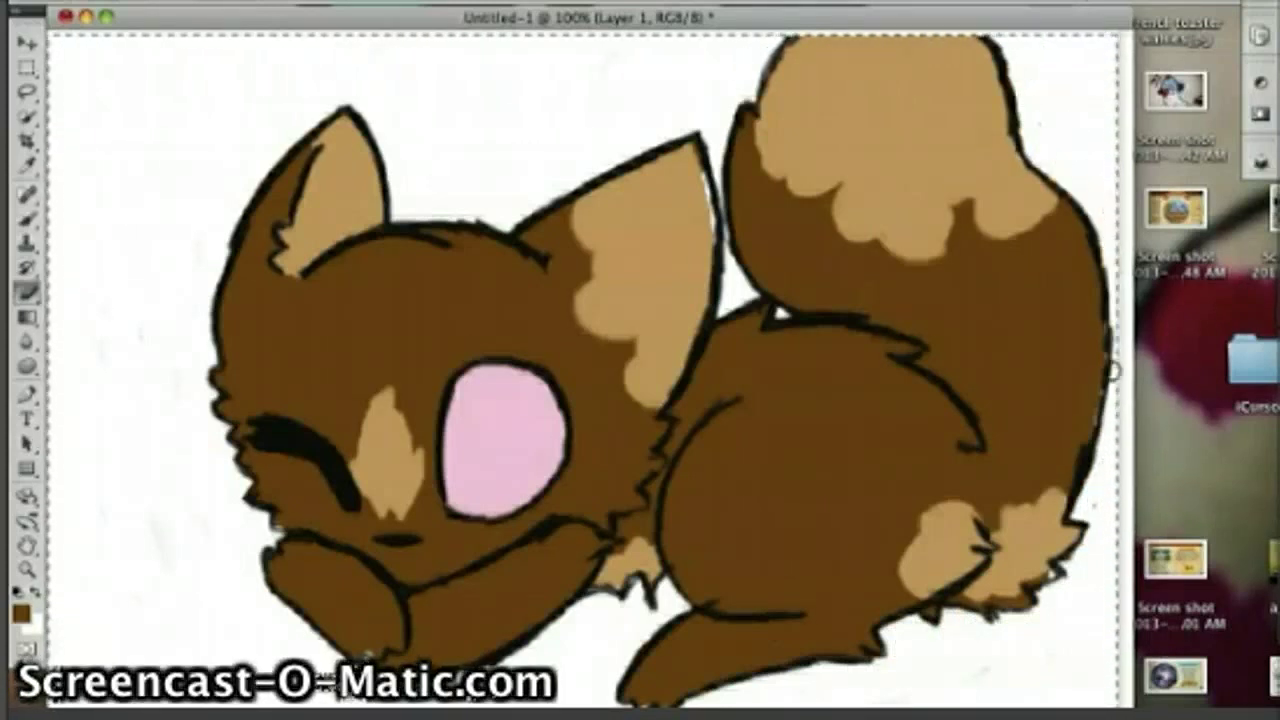
Step: Bring the side panels back, make Layer 2 active and choose a dark purple swatch
drag(1262, 6, 1126, 1)
click(1206, 408)
click(1266, 36)
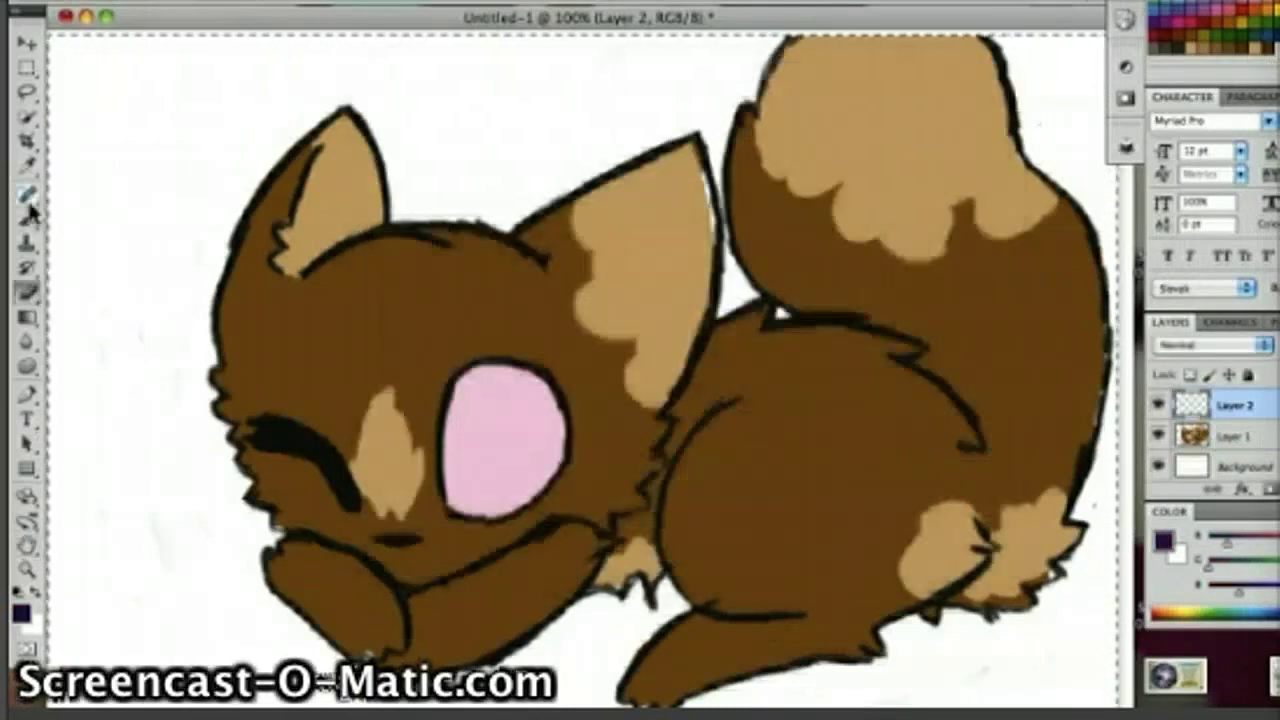
Step: Paint the outer half of the open eye dark purple and cover it with a darker, near-black purple
mouse_move(495, 367)
mouse_down()
mouse_move(533, 487)
mouse_move(515, 375)
mouse_move(510, 460)
mouse_move(545, 440)
mouse_up()
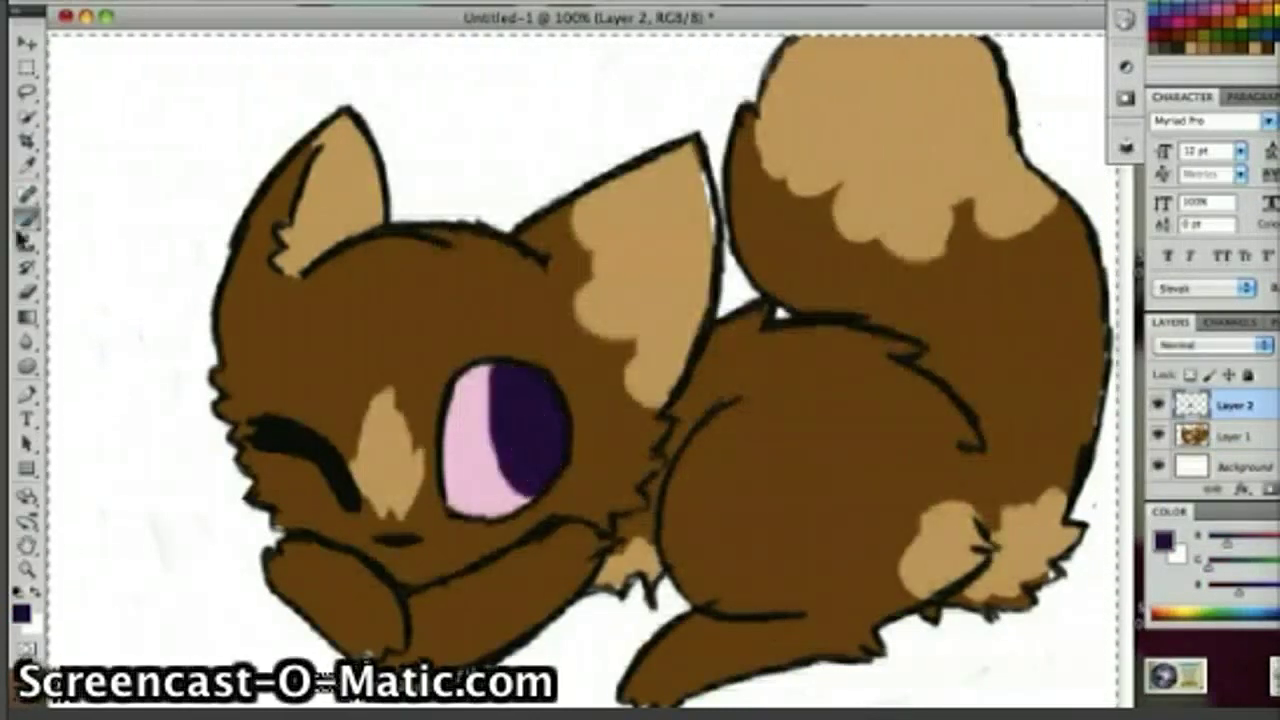
click(22, 614)
click(542, 566)
click(811, 318)
mouse_move(491, 370)
mouse_down()
mouse_move(503, 443)
mouse_move(537, 471)
mouse_move(552, 456)
mouse_up()
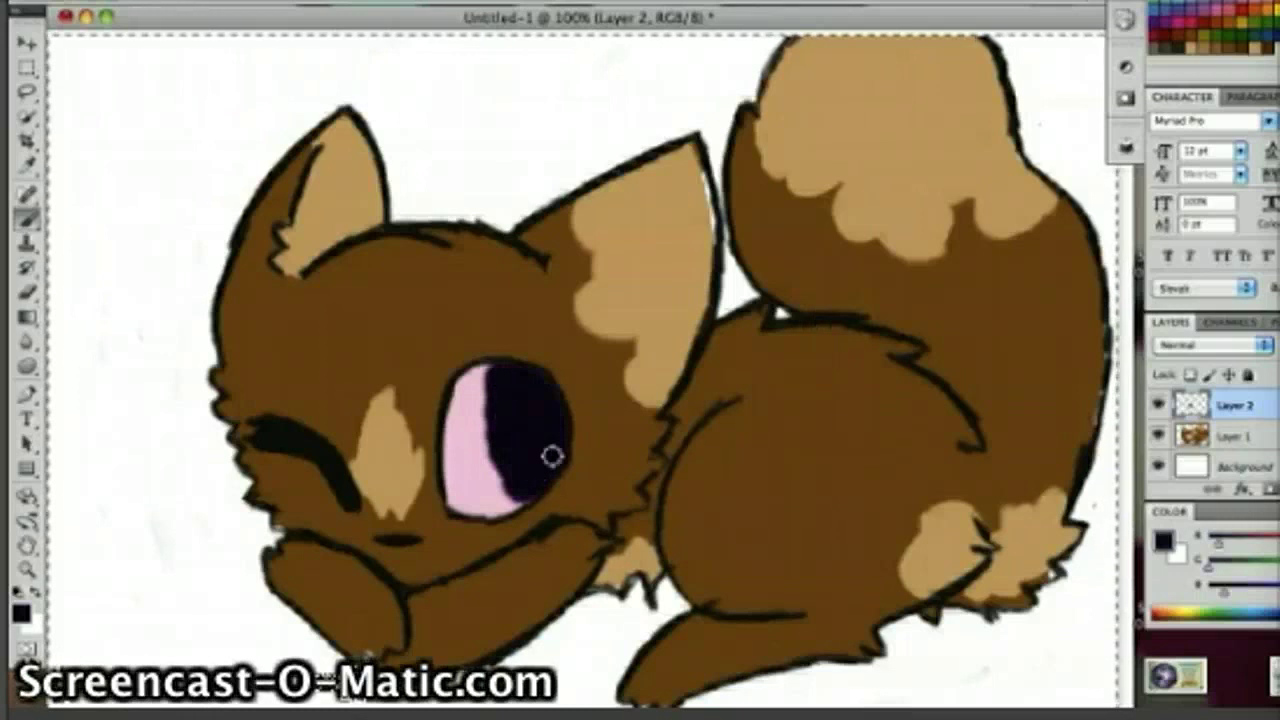
Step: Paint a medium purple band along the dark area's inner edge, and brush more strokes with a dark shade sampled from the eye
click(22, 614)
click(505, 430)
click(811, 318)
drag(484, 368, 514, 500)
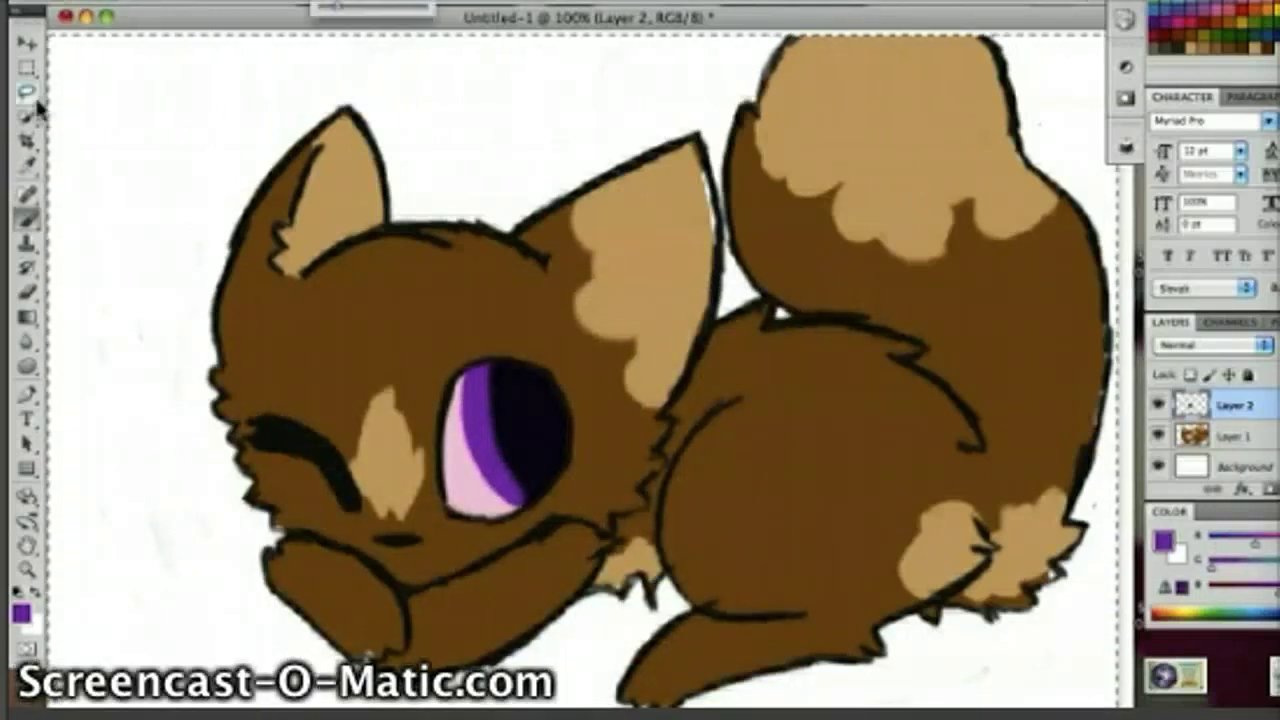
click(28, 164)
click(557, 393)
click(28, 219)
mouse_move(494, 482)
mouse_down()
mouse_move(514, 508)
mouse_move(477, 377)
mouse_move(490, 480)
mouse_move(470, 413)
mouse_up()
Step: Undo all the purple strokes painted in the open eye
key(ctrl+alt+z)
key(ctrl+alt+z)
key(ctrl+alt+z)
key(ctrl+alt+z)
key(ctrl+alt+z)
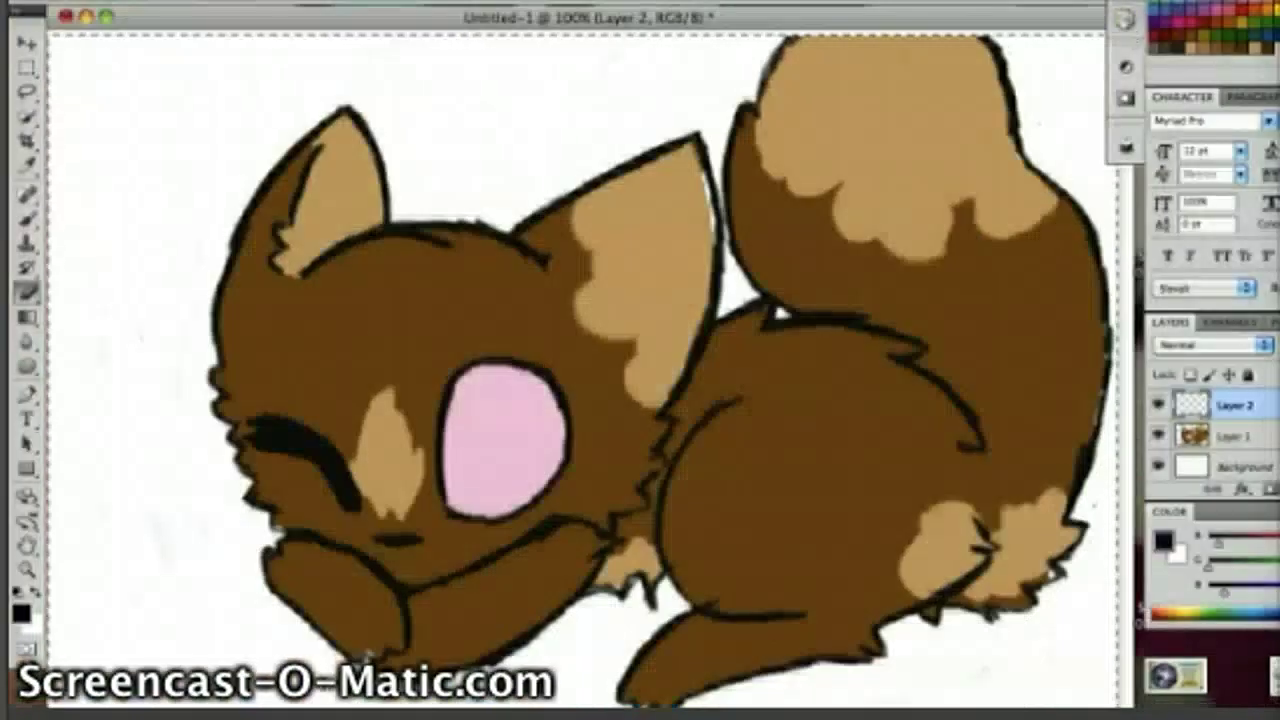
Step: Choose a near-black purple and fill the upper part of the open eye down to a diagonal curve
click(1163, 541)
click(537, 557)
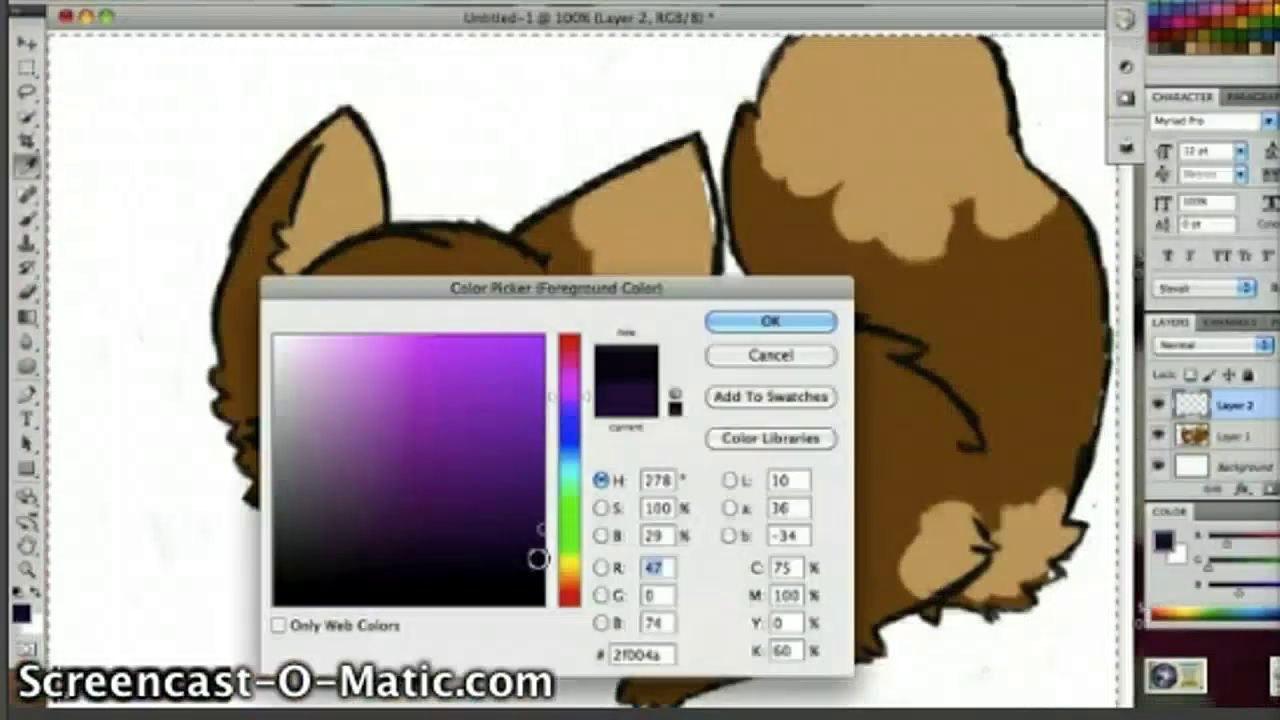
key(Return)
drag(452, 412, 556, 466)
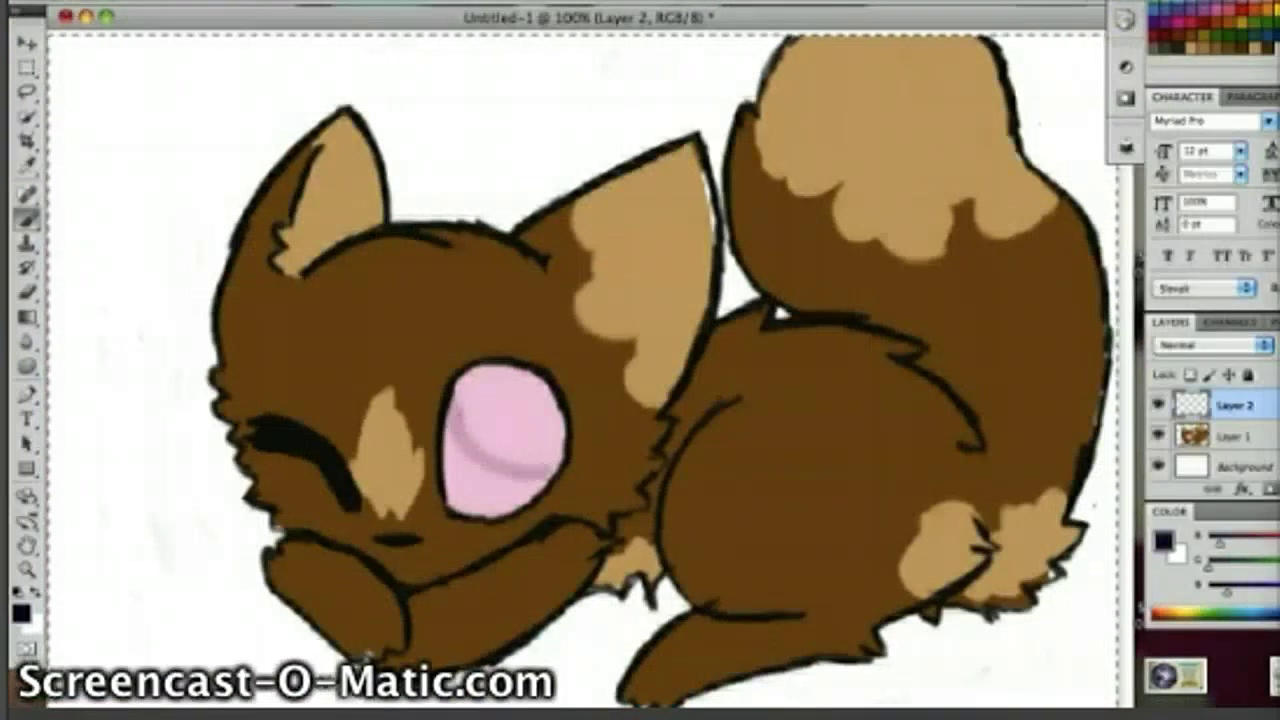
mouse_move(476, 499)
mouse_down()
mouse_move(555, 465)
mouse_move(457, 403)
mouse_move(517, 378)
mouse_move(547, 413)
mouse_move(536, 444)
mouse_up()
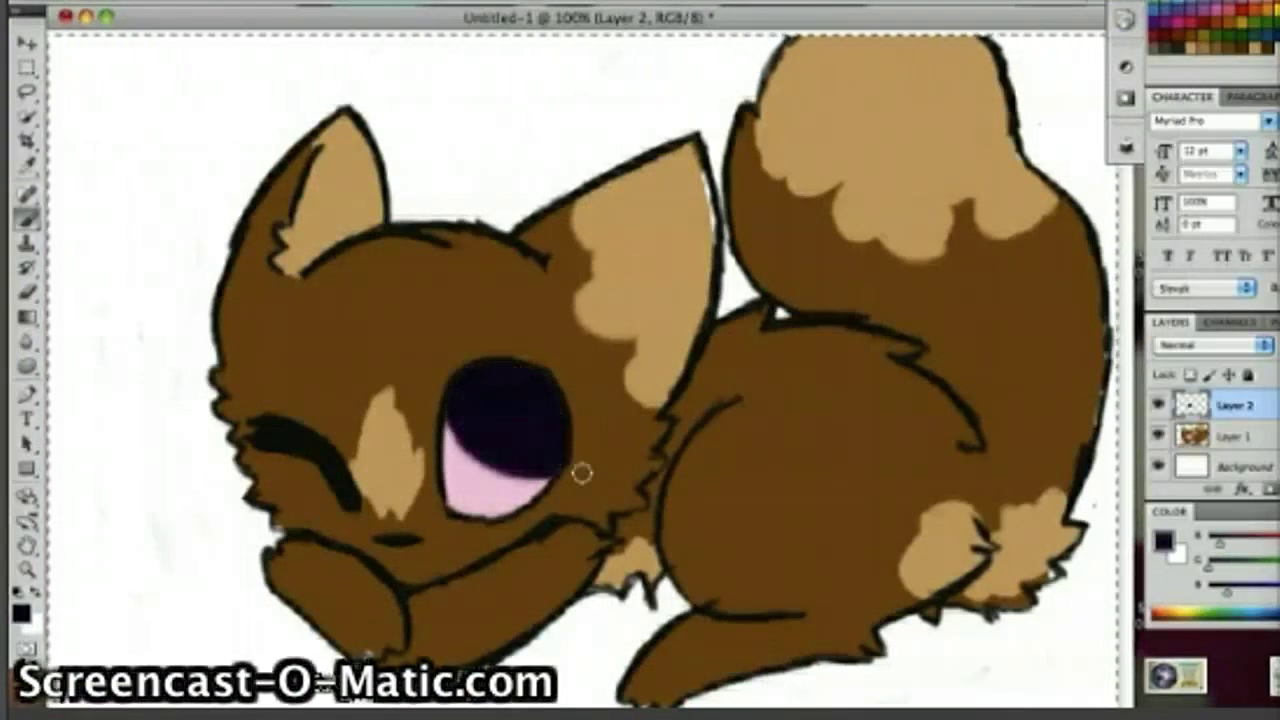
mouse_move(456, 430)
mouse_down()
mouse_move(517, 477)
mouse_move(546, 480)
mouse_up()
Step: Choose a bright purple and paint a curved band along the lower edge of the eye's dark area
click(22, 614)
click(484, 372)
click(808, 327)
mouse_move(455, 408)
mouse_down()
mouse_move(516, 467)
mouse_move(556, 472)
mouse_up()
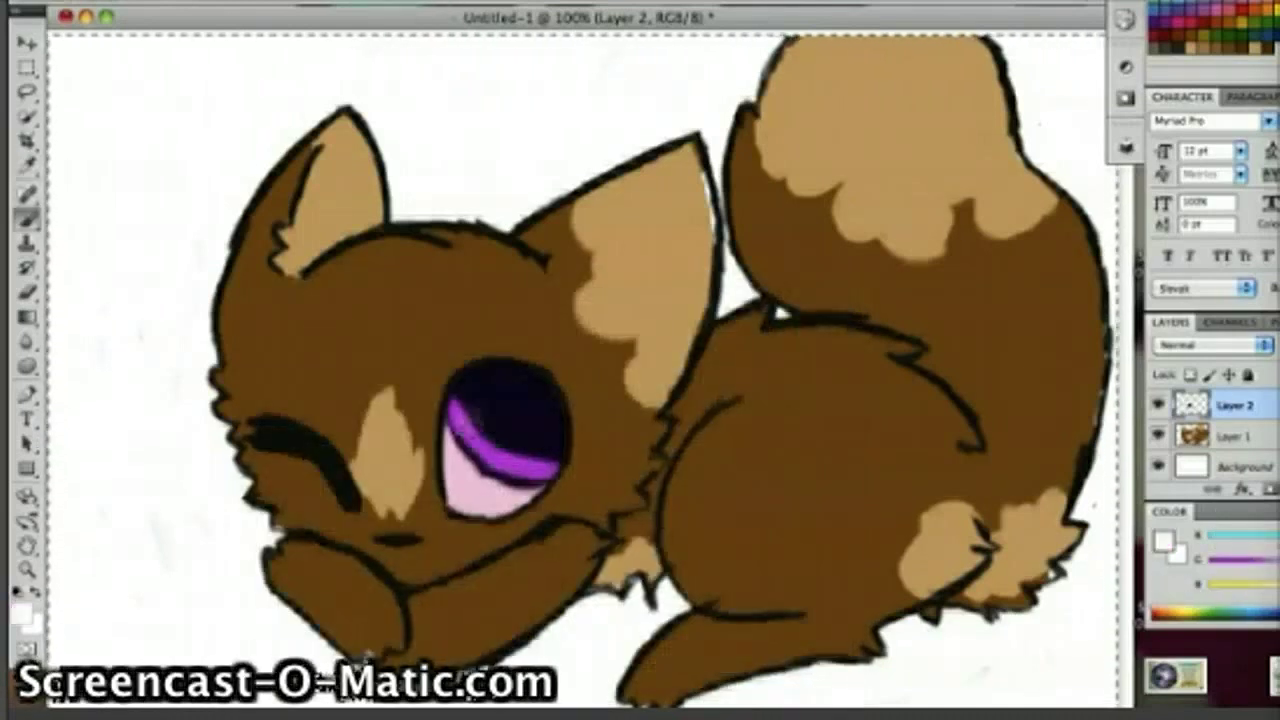
Step: Dab soft white highlights over the dark area and bright purple band of the eye
click(470, 416)
click(526, 447)
click(519, 464)
click(479, 404)
click(527, 411)
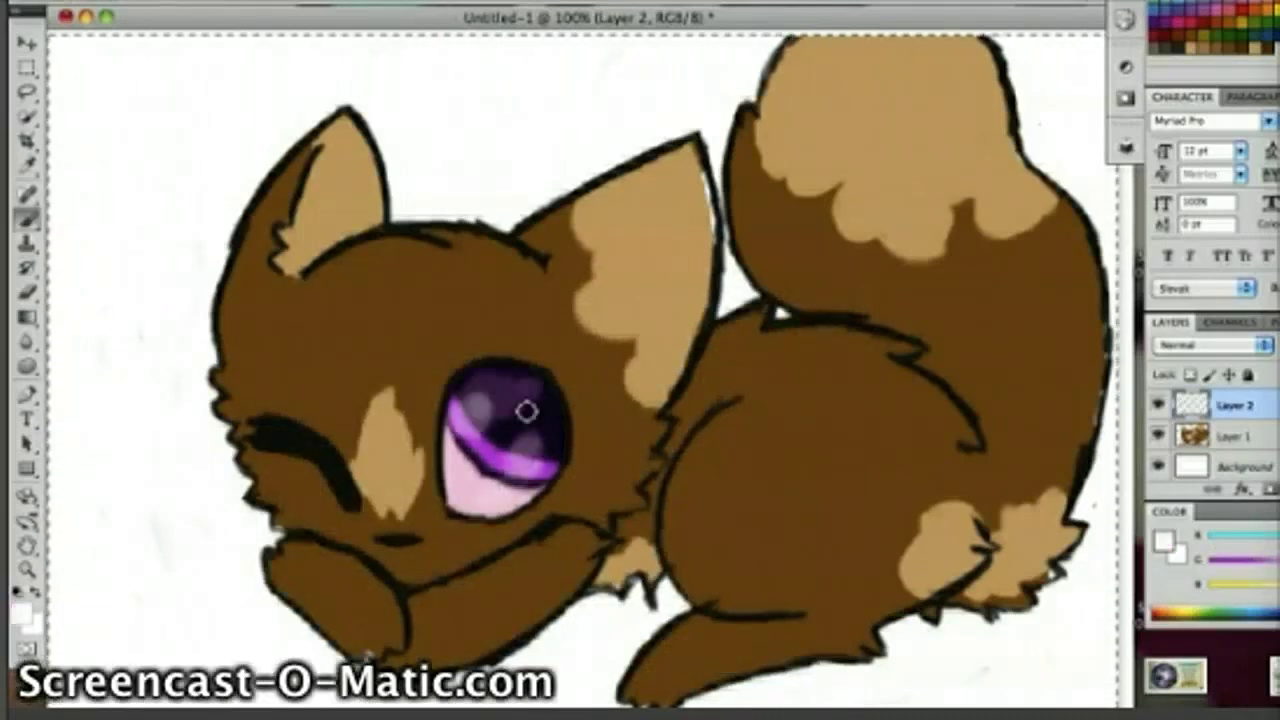
Step: Step back through the eye highlights and erase the purple paint from the open eye
click(222, 0)
click(262, 0)
click(222, 0)
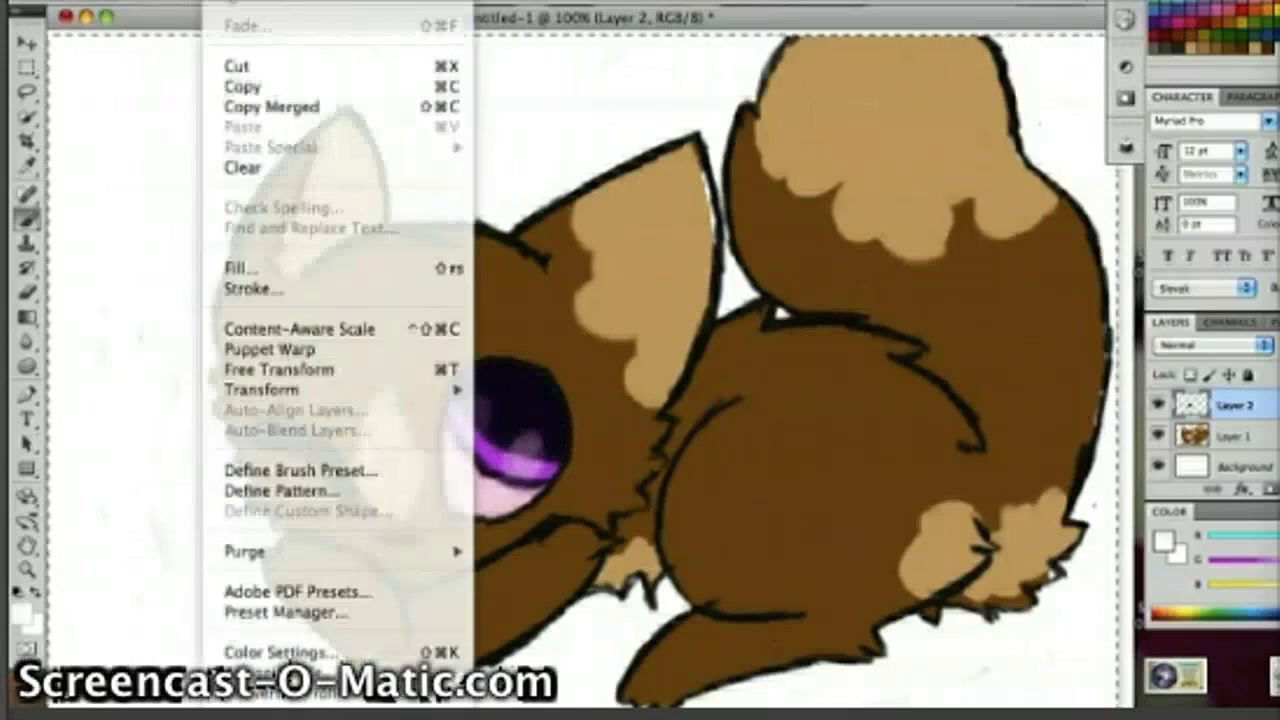
click(262, 0)
click(222, 0)
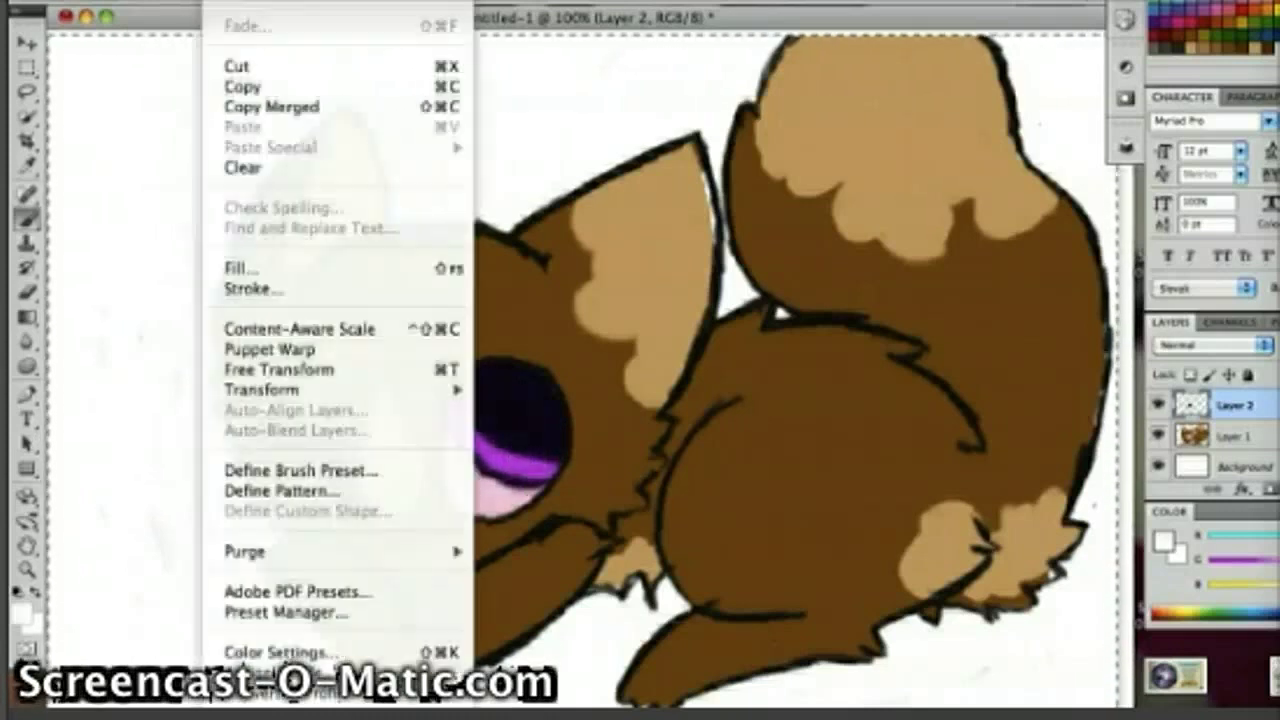
click(262, 0)
click(28, 293)
mouse_move(438, 448)
mouse_down()
mouse_move(474, 413)
mouse_move(493, 497)
mouse_move(556, 406)
mouse_up()
Step: Set the foreground color to very dark purple #1b0130 and paint the upper rim of the open eye
click(1224, 36)
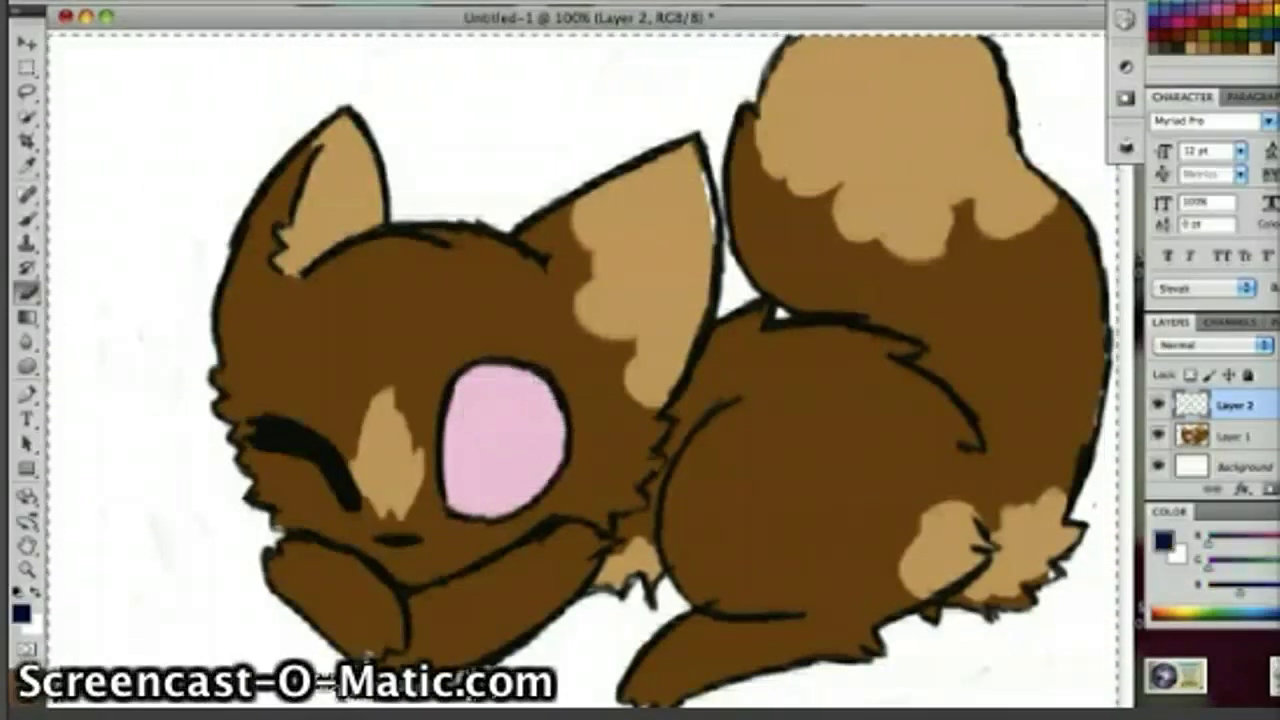
click(21, 614)
click(537, 555)
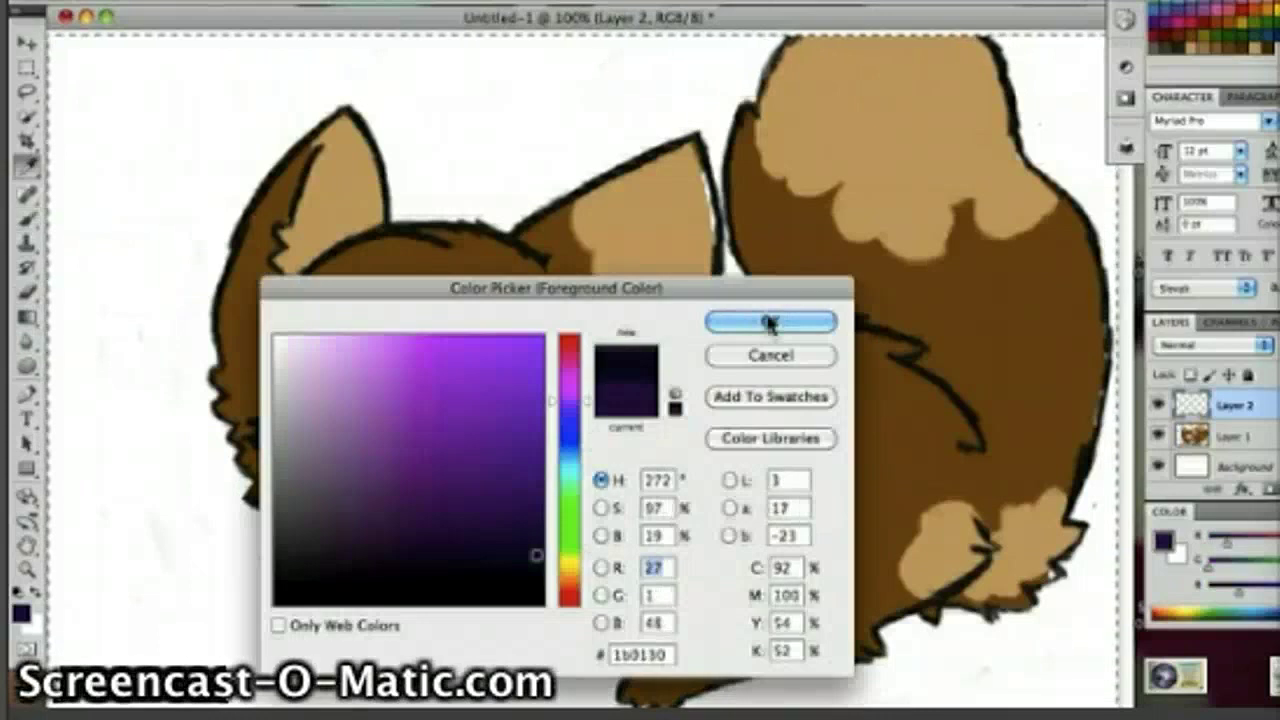
click(769, 321)
mouse_move(470, 380)
mouse_down()
mouse_move(540, 372)
mouse_move(557, 424)
mouse_up()
drag(484, 374, 560, 430)
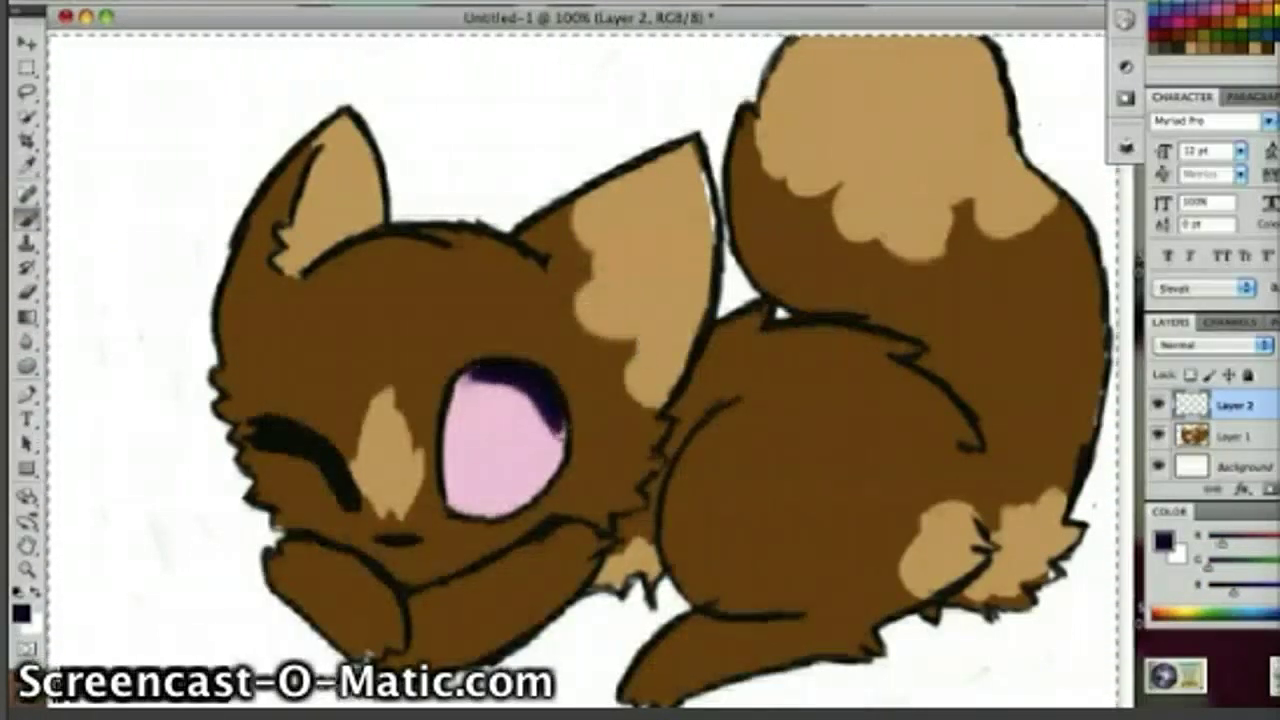
Step: Lighten the purple slightly twice, painting bands of shading beneath the eye's dark upper rim
click(21, 614)
click(537, 537)
click(769, 321)
mouse_move(474, 371)
mouse_down()
mouse_move(556, 434)
mouse_move(535, 398)
mouse_move(534, 414)
mouse_up()
click(21, 614)
click(543, 523)
click(769, 321)
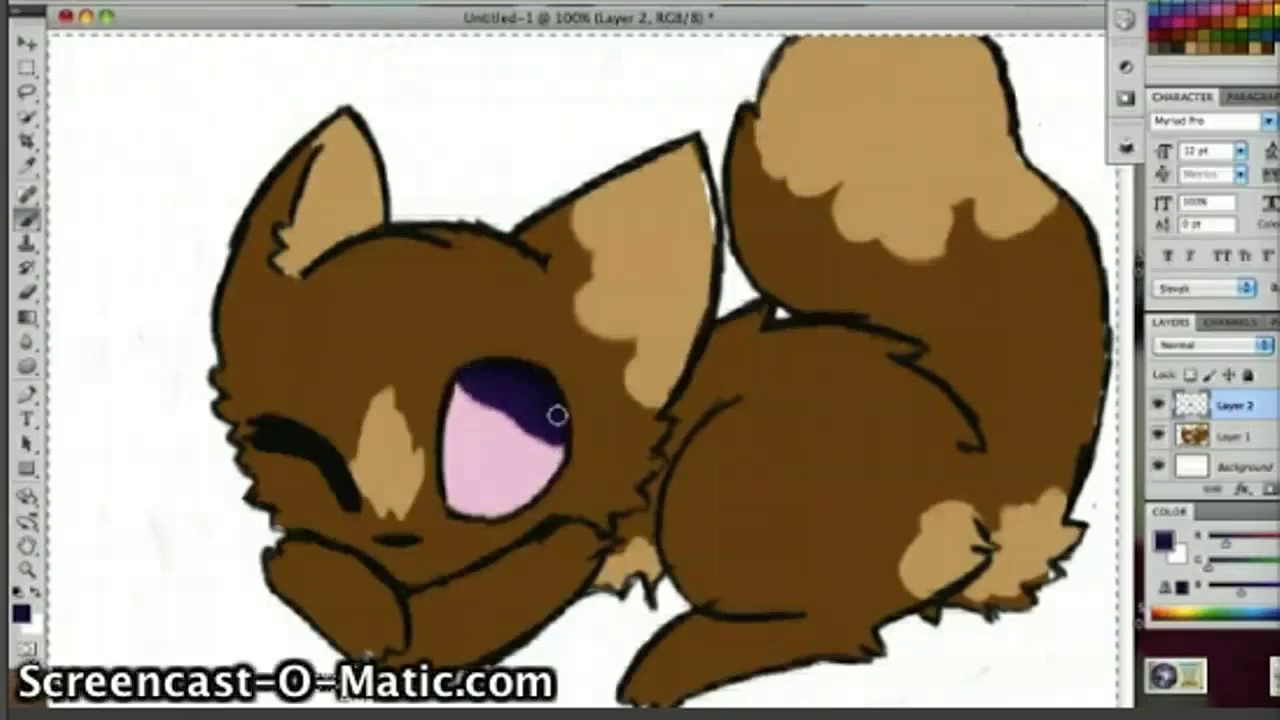
Step: Lighten the purple to #31015a and once more, painting each shade to extend the gradient about halfway down the eye
click(20, 612)
click(769, 321)
drag(460, 386, 560, 430)
click(20, 612)
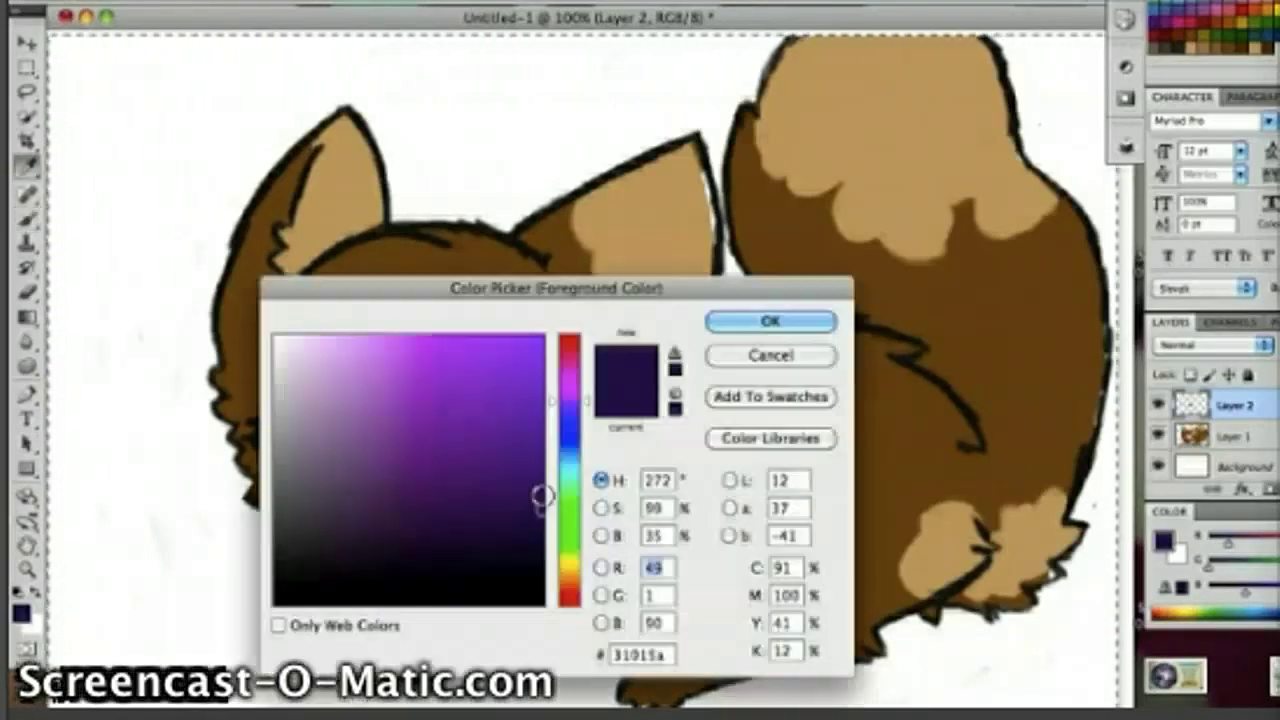
click(769, 321)
mouse_move(460, 380)
mouse_down()
mouse_move(500, 437)
mouse_move(560, 470)
mouse_up()
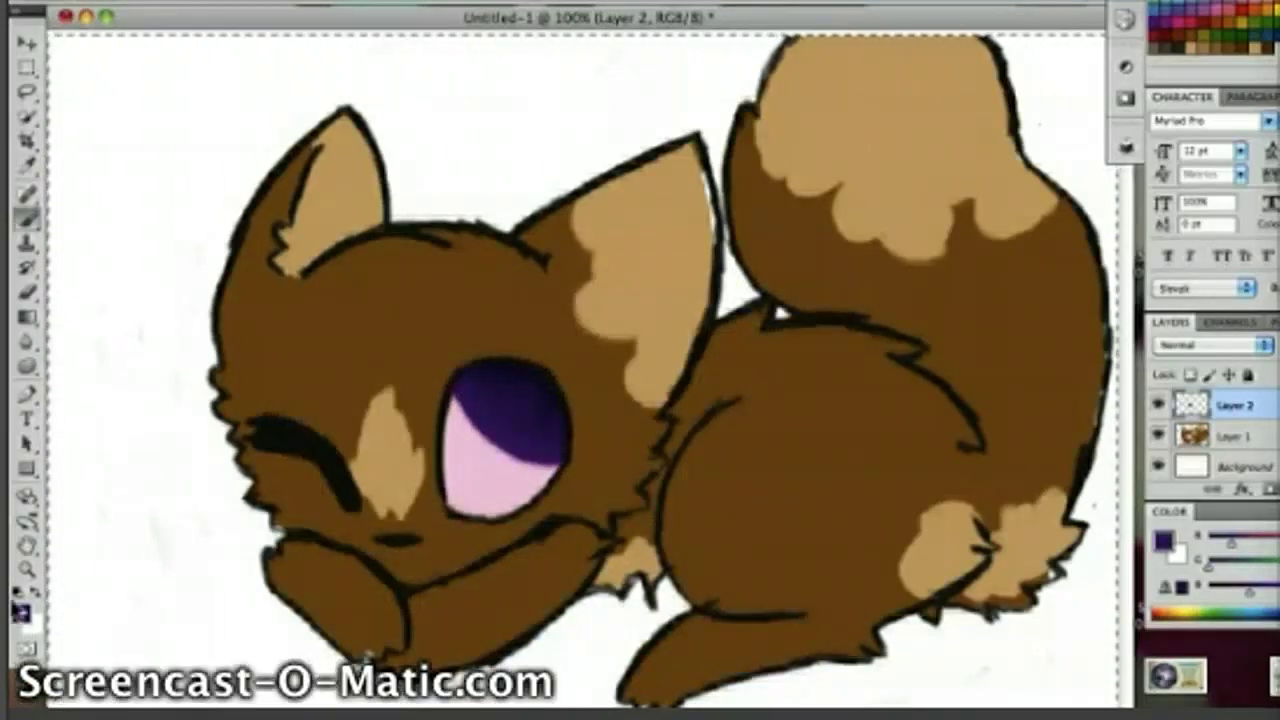
Step: Paint another purple shade across the middle of the open eye, extending the gradient downward
click(20, 612)
click(767, 320)
mouse_move(443, 417)
mouse_down()
mouse_move(555, 465)
mouse_move(449, 409)
mouse_move(531, 460)
mouse_move(460, 435)
mouse_move(502, 489)
mouse_move(490, 422)
mouse_up()
click(20, 612)
click(767, 320)
Step: Set the foreground color to a vivid pinkish red and paint a patch below the purple in the open eye
click(21, 612)
click(568, 380)
click(383, 428)
click(568, 354)
click(542, 405)
click(768, 321)
click(1276, 612)
click(507, 434)
Step: Smudge the purple and pink paint together inside the open eye, and return to the Blur tool
click(26, 343)
click(30, 350)
click(28, 367)
click(28, 345)
click(88, 380)
drag(500, 446, 512, 424)
mouse_move(512, 486)
mouse_down()
mouse_move(536, 458)
mouse_move(535, 488)
mouse_move(512, 427)
mouse_move(486, 480)
mouse_move(494, 434)
mouse_move(486, 477)
mouse_up()
click(28, 343)
click(88, 345)
Step: Paint translucent white highlights on Layer 3 over the ears, top of the head, back, front paw and haunch
drag(1147, 220, 1112, 220)
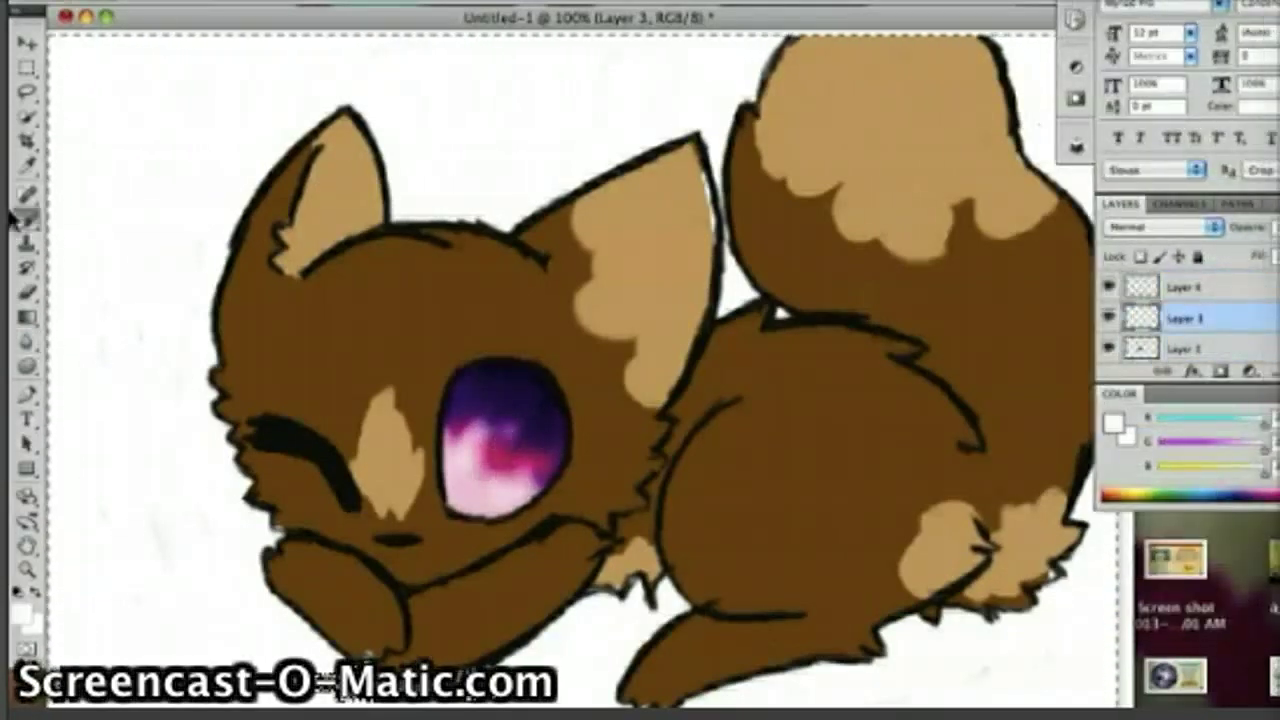
click(22, 216)
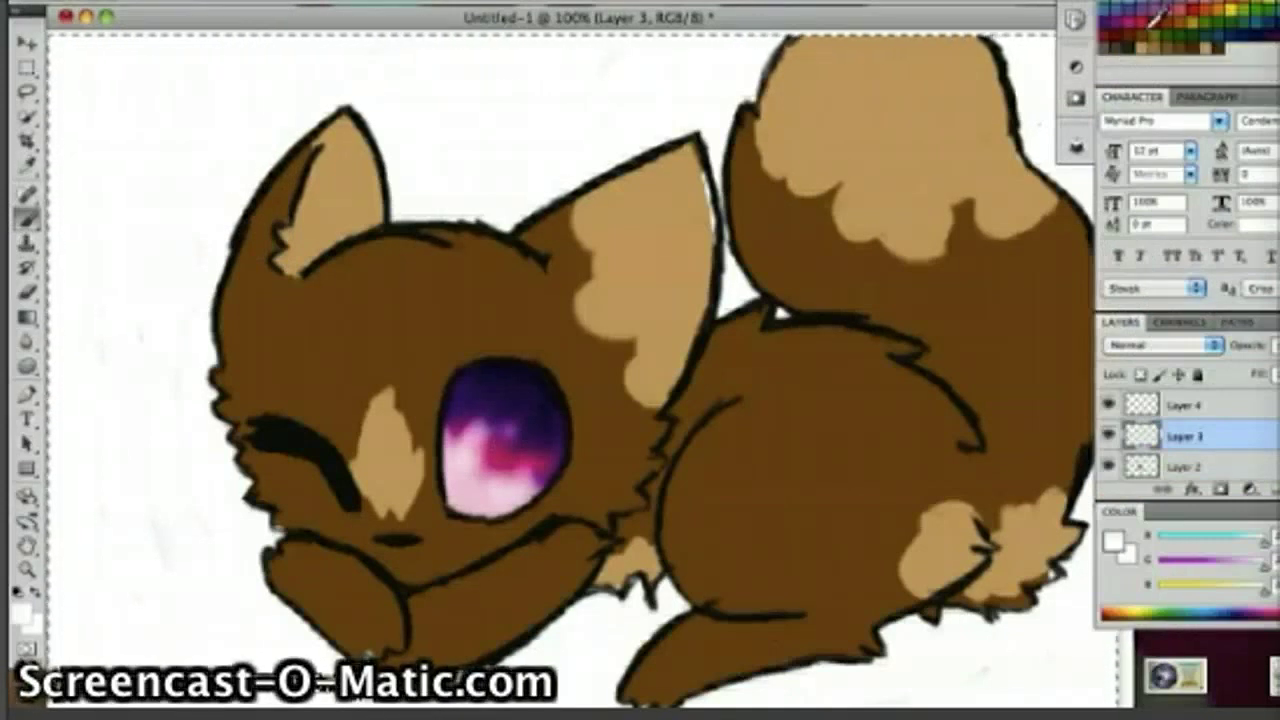
mouse_move(316, 160)
mouse_down()
mouse_move(300, 182)
mouse_move(360, 146)
mouse_up()
mouse_move(530, 234)
mouse_down()
mouse_move(557, 210)
mouse_move(614, 182)
mouse_up()
click(275, 2)
click(262, 5)
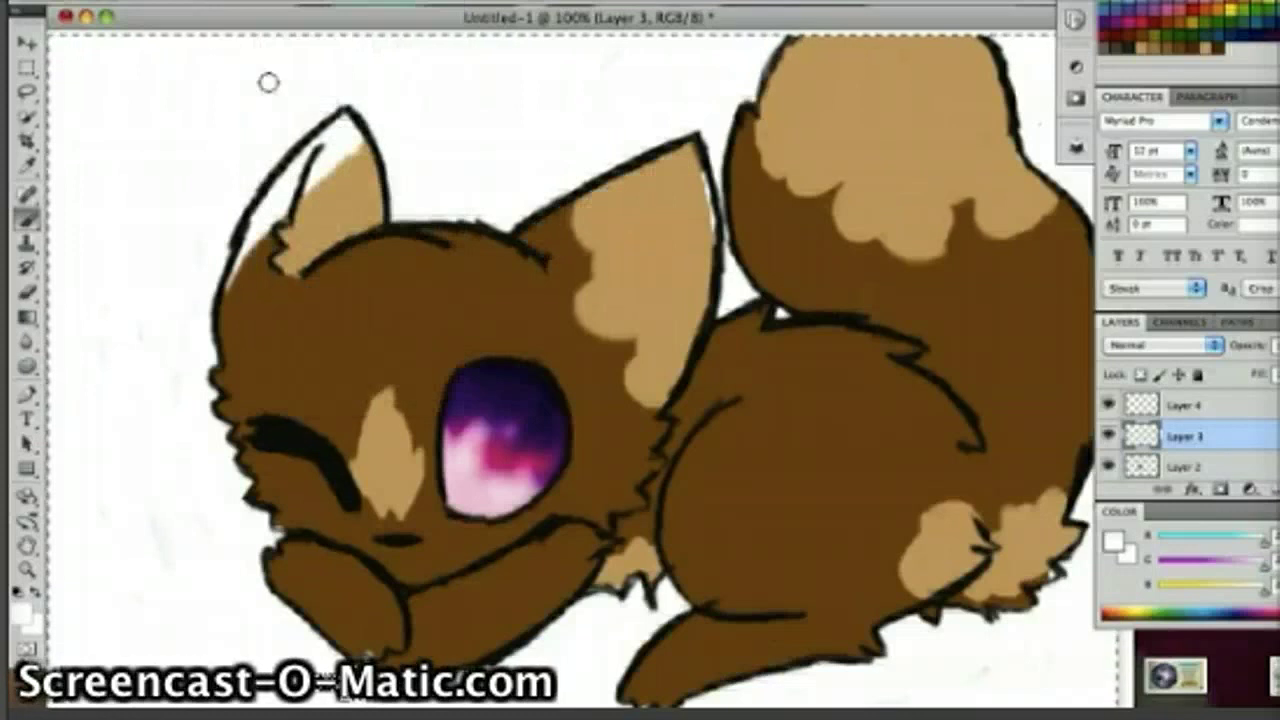
key(alt+super+z)
mouse_move(311, 160)
mouse_down()
mouse_move(271, 240)
mouse_move(310, 153)
mouse_move(303, 163)
mouse_move(553, 244)
mouse_move(561, 222)
mouse_move(373, 253)
mouse_move(417, 296)
mouse_up()
mouse_move(690, 365)
mouse_down()
mouse_move(760, 322)
mouse_move(773, 336)
mouse_move(710, 368)
mouse_up()
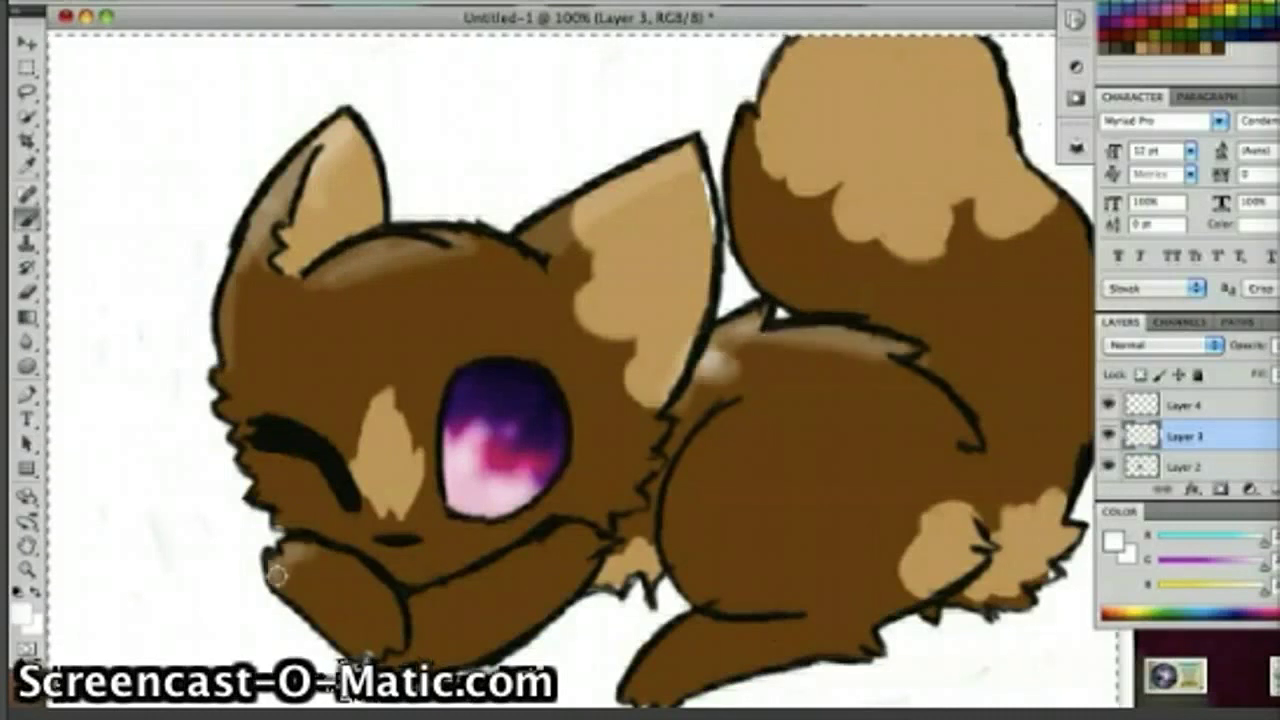
drag(720, 427, 700, 434)
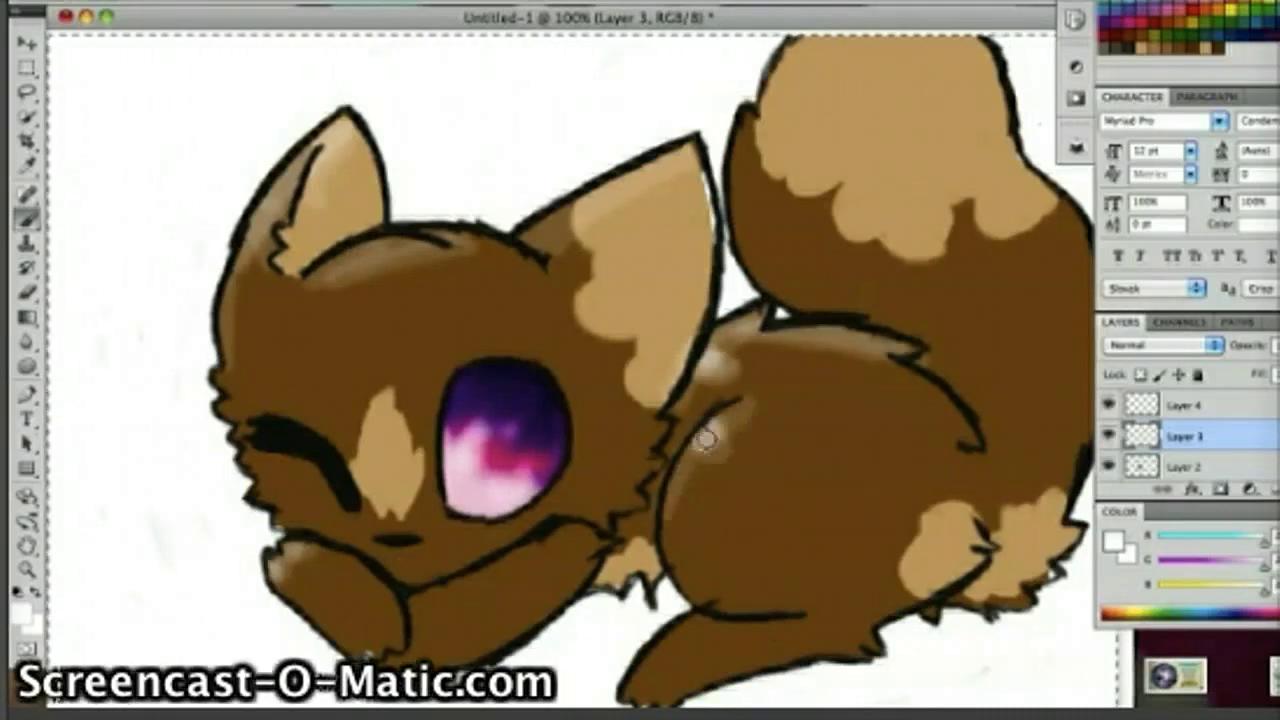
click(417, 298)
click(375, 305)
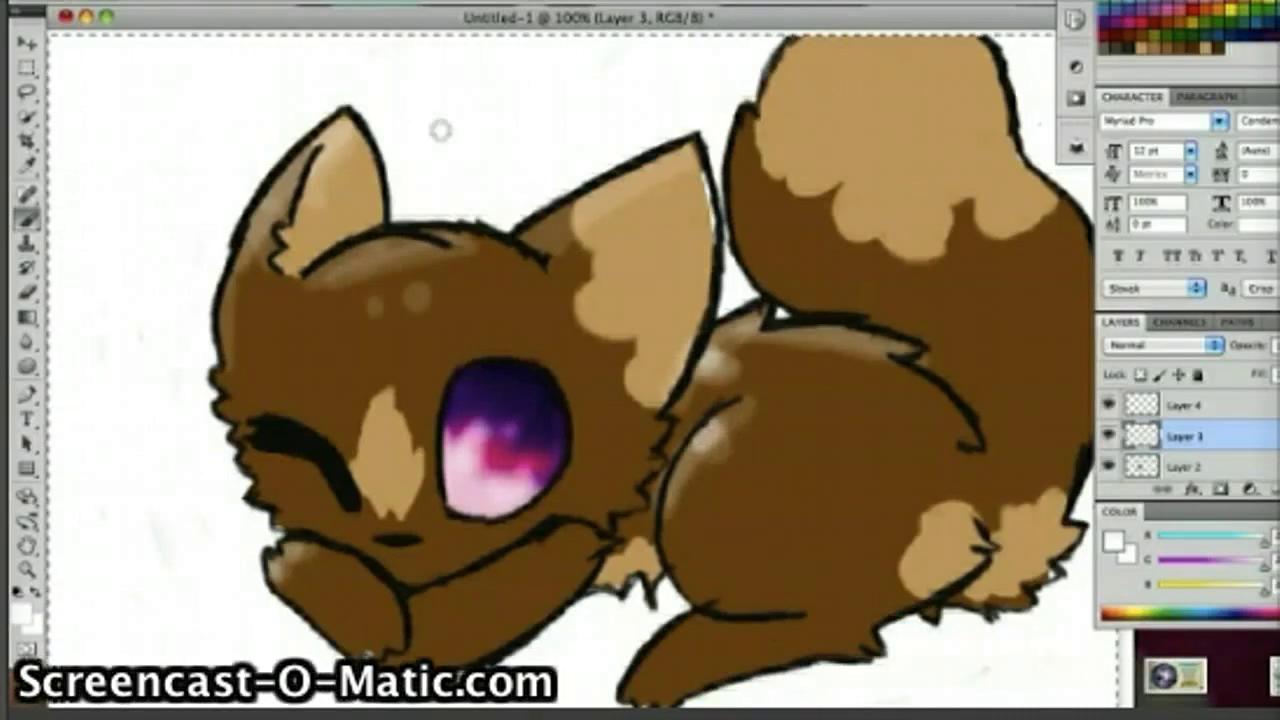
click(228, 0)
click(260, 0)
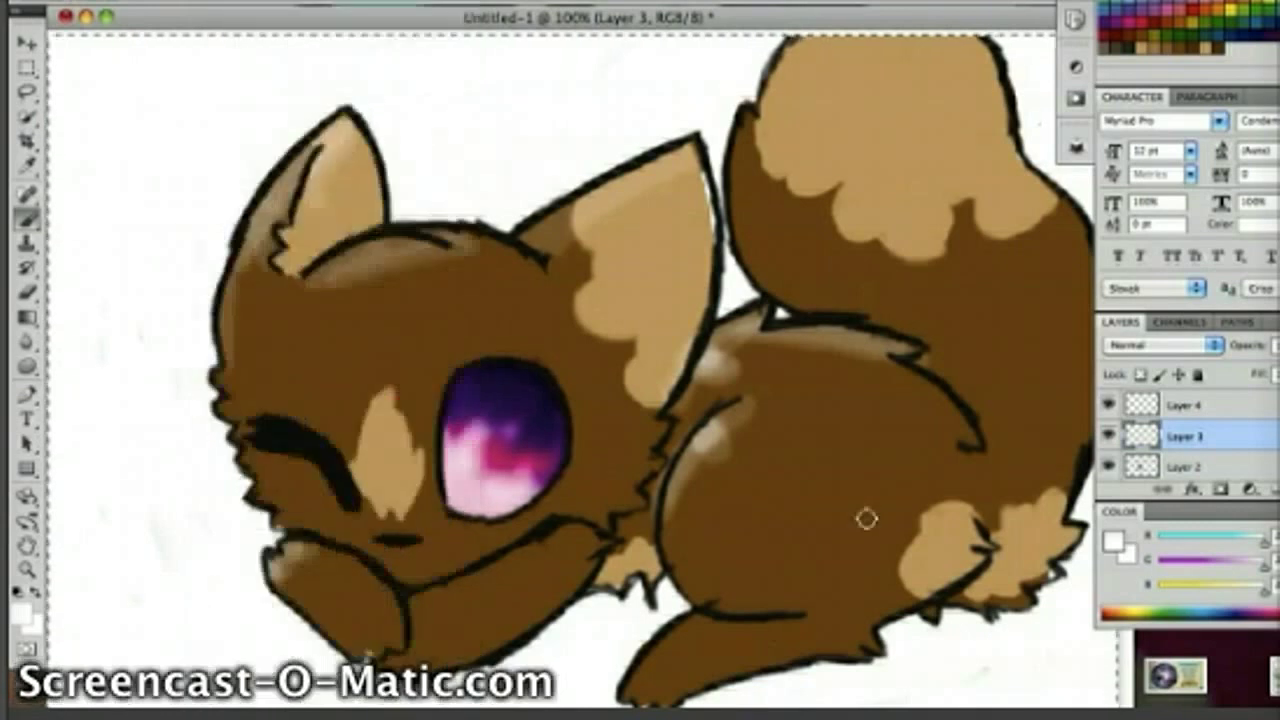
Step: Paint more translucent white highlights on the front leg, ears, forehead, back and upper part of the tail
drag(415, 609, 570, 538)
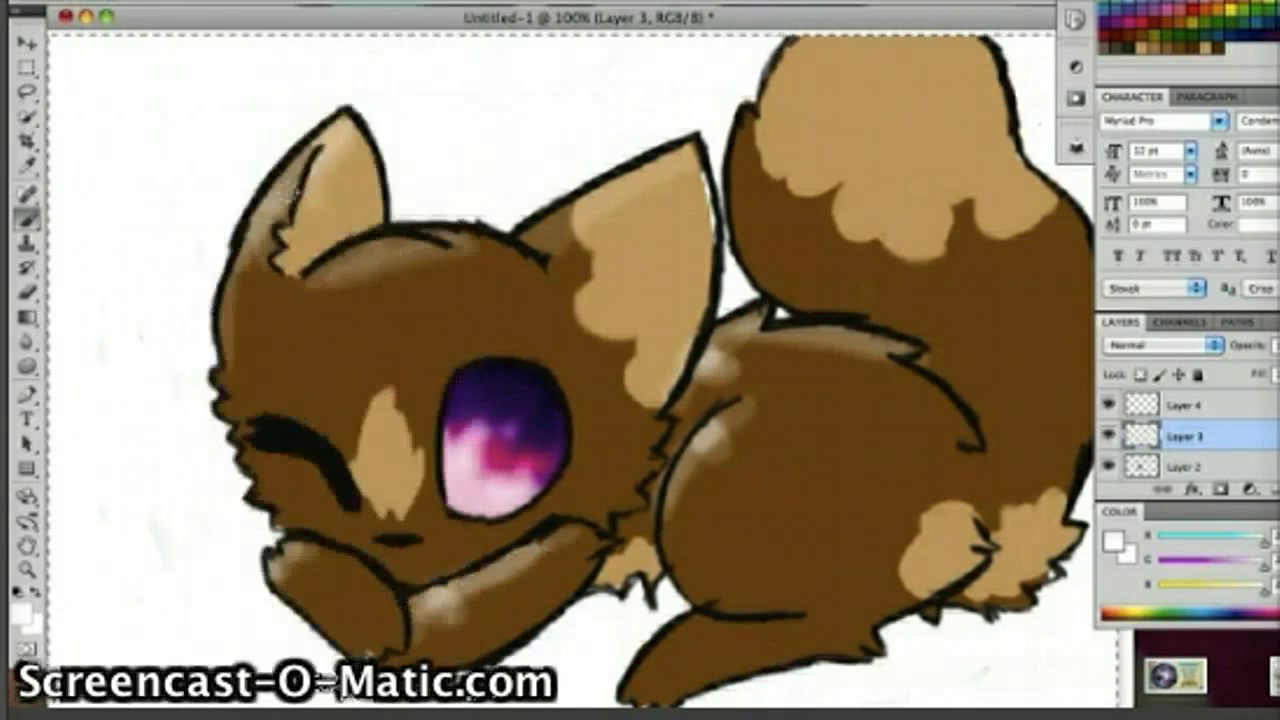
drag(300, 160, 265, 230)
mouse_move(302, 272)
mouse_down()
mouse_move(600, 210)
mouse_move(665, 174)
mouse_up()
drag(666, 345, 743, 351)
mouse_move(771, 106)
mouse_down()
mouse_move(766, 143)
mouse_move(785, 107)
mouse_move(794, 120)
mouse_move(803, 52)
mouse_move(900, 143)
mouse_up()
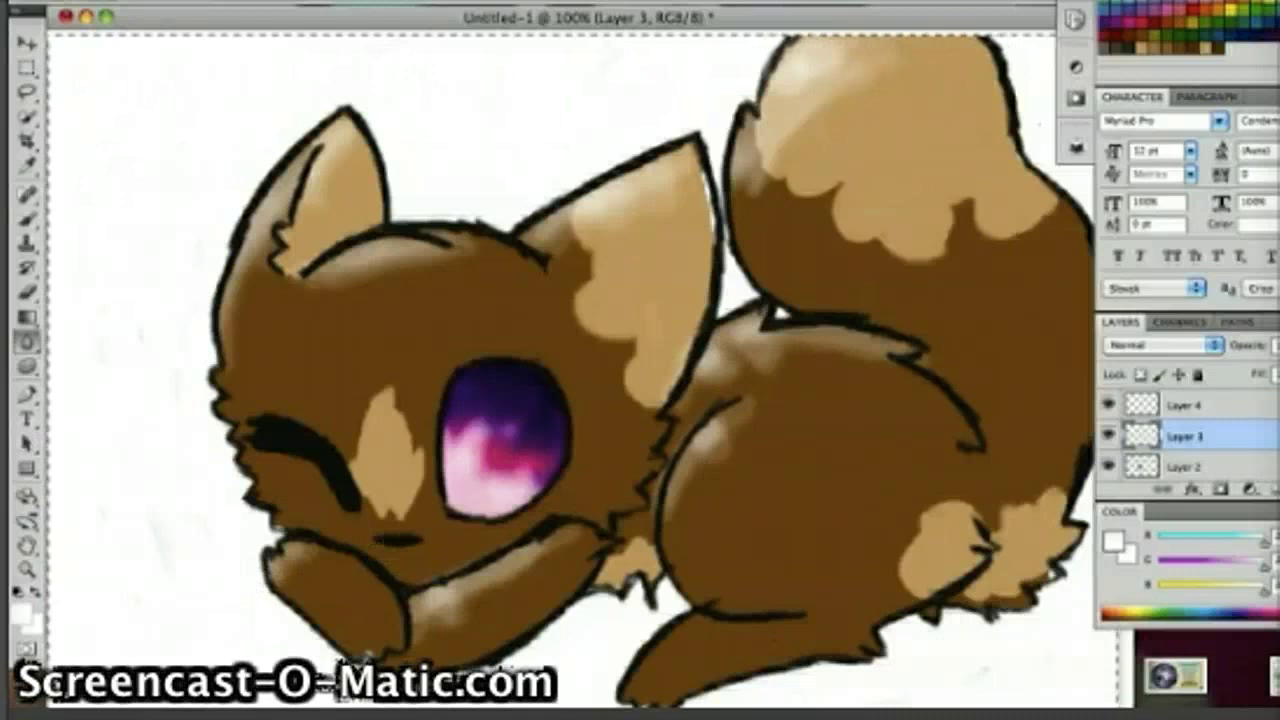
Step: Blur the edges of the tan markings on Layer 1, including the stripe on the face
scroll(1185, 437, down, 3)
click(1185, 437)
mouse_move(372, 391)
mouse_down()
mouse_move(357, 408)
mouse_move(400, 509)
mouse_move(405, 482)
mouse_up()
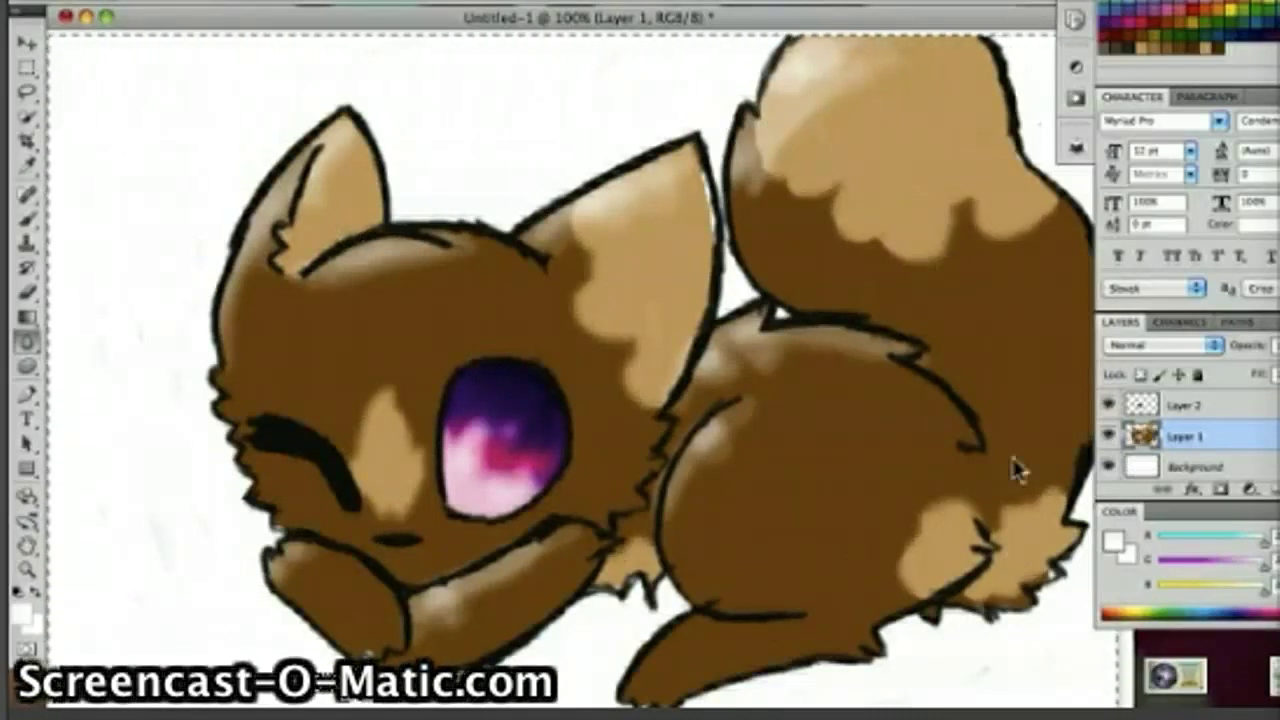
scroll(1185, 437, up, 1)
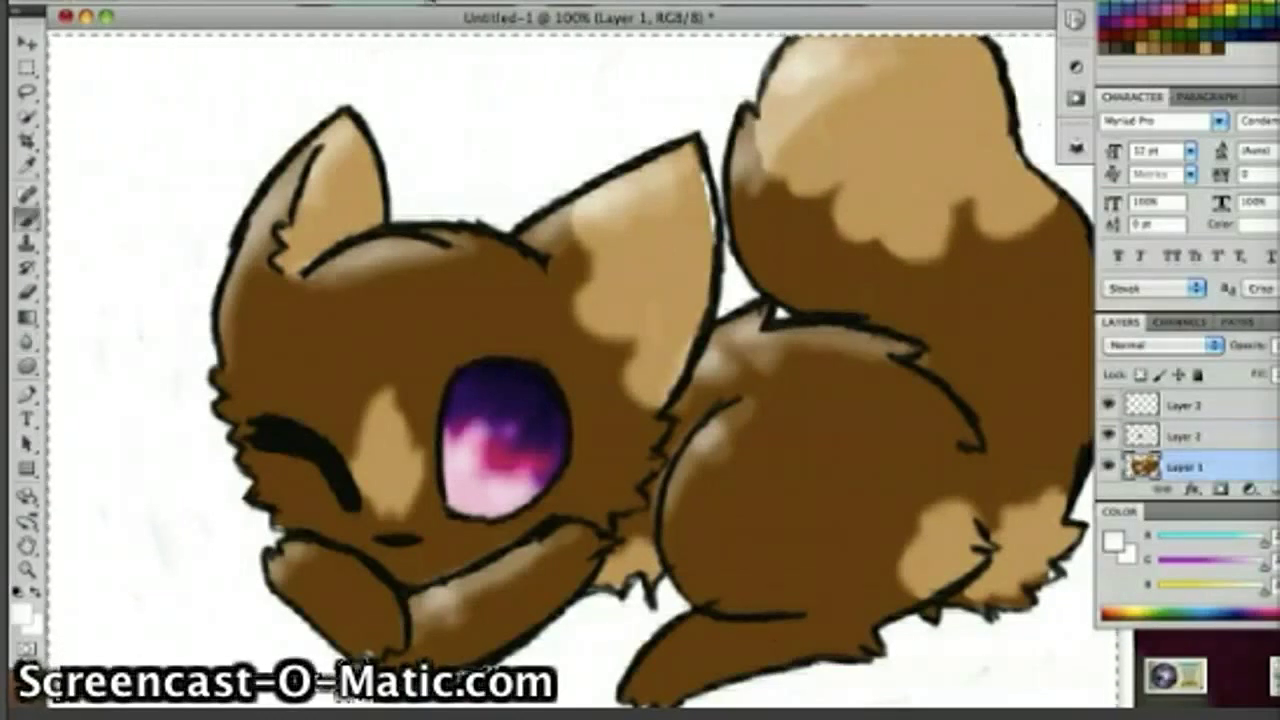
Step: Paint broad, soft white highlights with a larger brush over the head, front legs, haunch and base of the tail
click(100, 3)
click(356, 8)
mouse_move(280, 215)
mouse_down()
mouse_move(503, 271)
mouse_move(687, 480)
mouse_up()
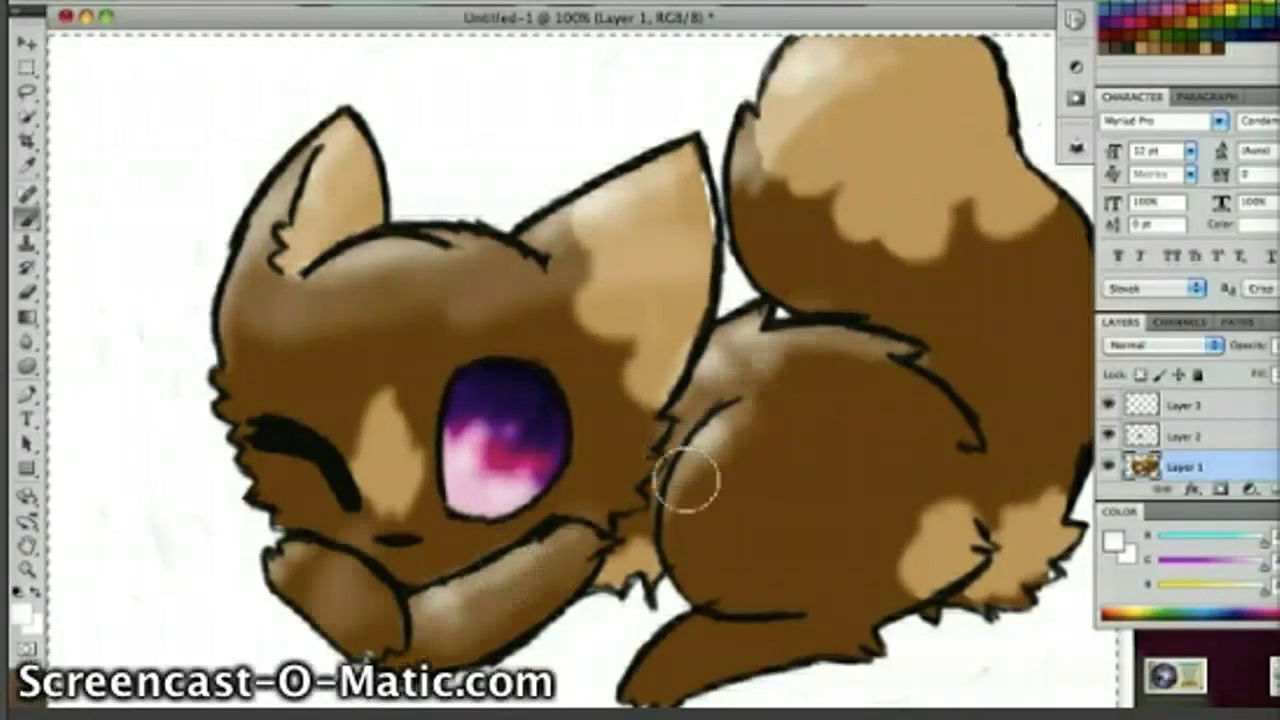
drag(978, 388, 972, 451)
Step: Blur the animal's outlines and highlights on Layer 1 with a larger Blur brush
click(27, 342)
click(100, 3)
click(194, 43)
mouse_move(414, 439)
mouse_down()
mouse_move(402, 449)
mouse_move(555, 422)
mouse_move(586, 148)
mouse_move(548, 527)
mouse_up()
Step: Add more soft white highlights across the forehead and the front of the haunch, and blur them
click(32, 240)
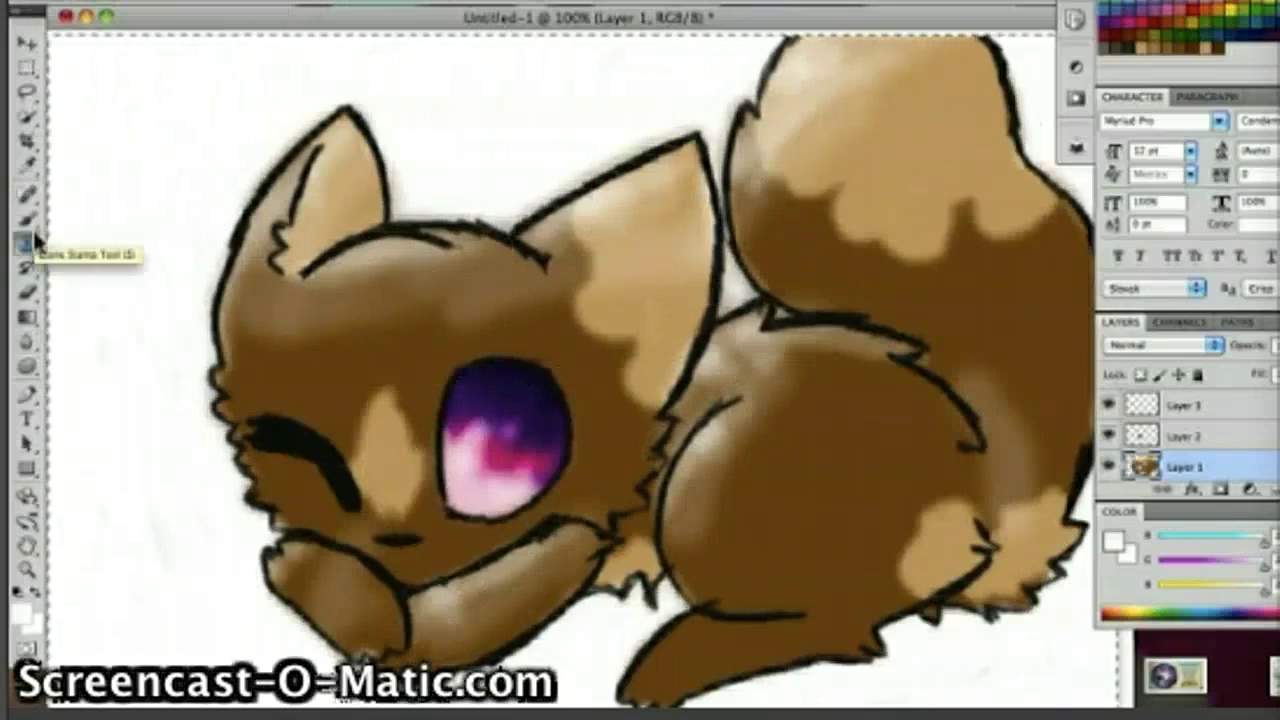
click(29, 220)
mouse_move(264, 325)
mouse_down()
mouse_move(319, 326)
mouse_move(466, 261)
mouse_up()
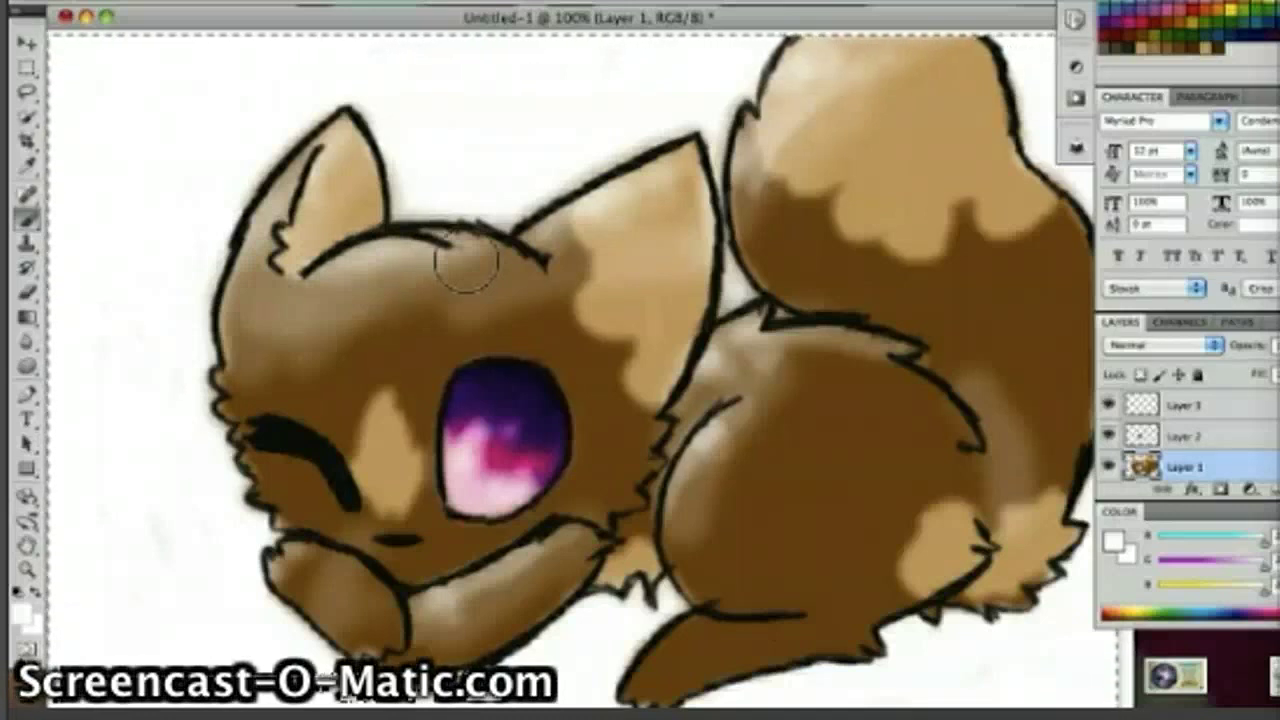
drag(685, 575, 719, 468)
click(28, 342)
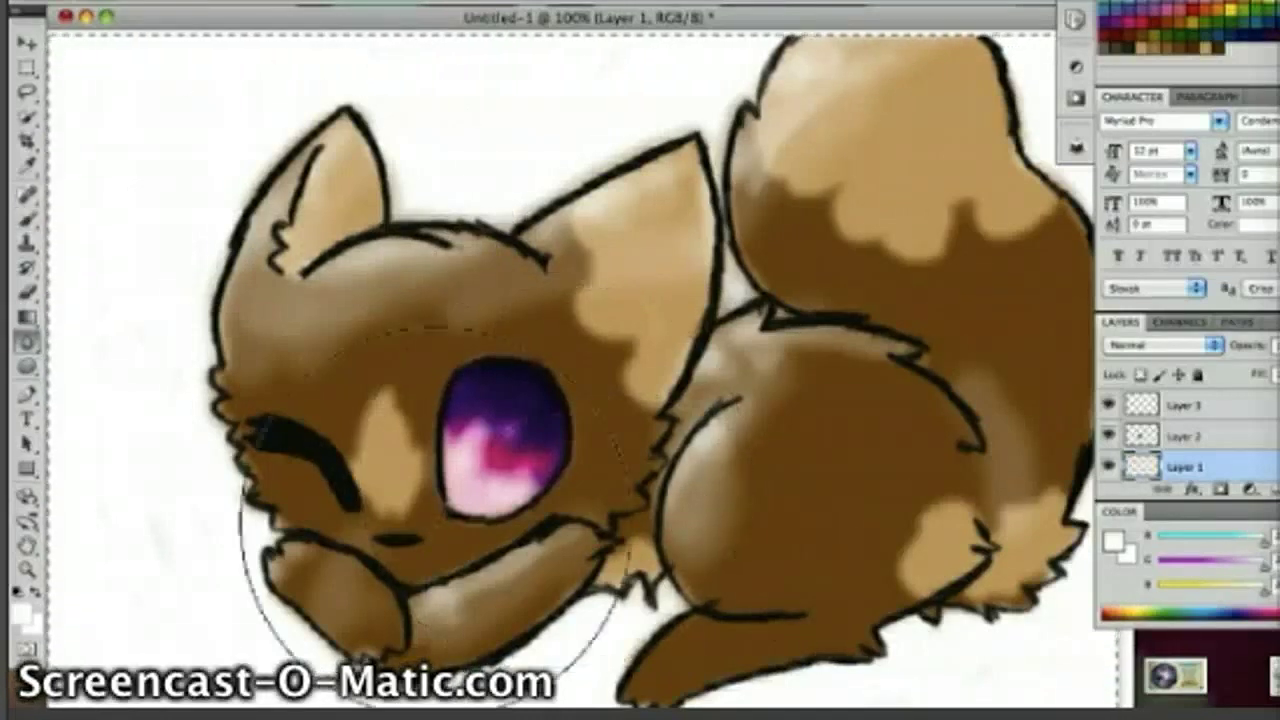
Step: Shade the larger ear, cheek, belly and shadowed side of the tail with soft black on Layer 3, and blur the shading
scroll(1203, 470, up, 1)
click(1186, 437)
click(28, 220)
click(18, 592)
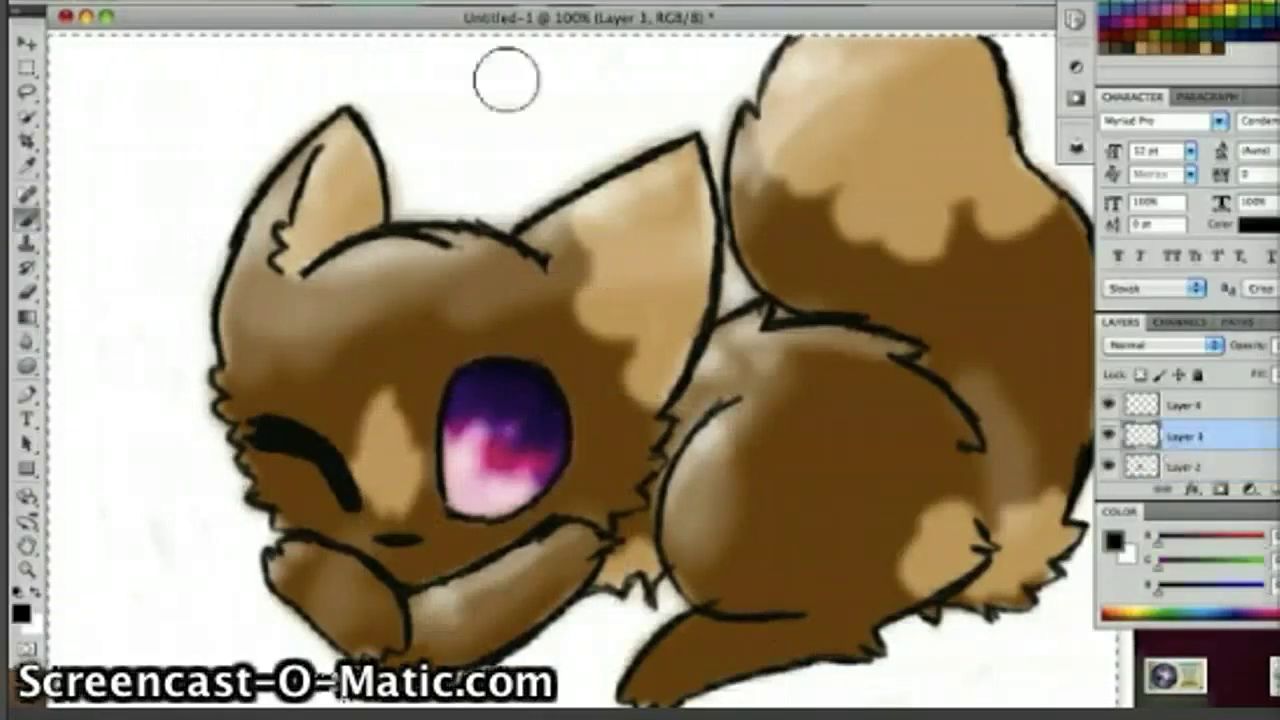
mouse_move(692, 215)
mouse_down()
mouse_move(620, 397)
mouse_move(610, 545)
mouse_up()
mouse_move(750, 582)
mouse_down()
mouse_move(1006, 189)
mouse_move(990, 150)
mouse_up()
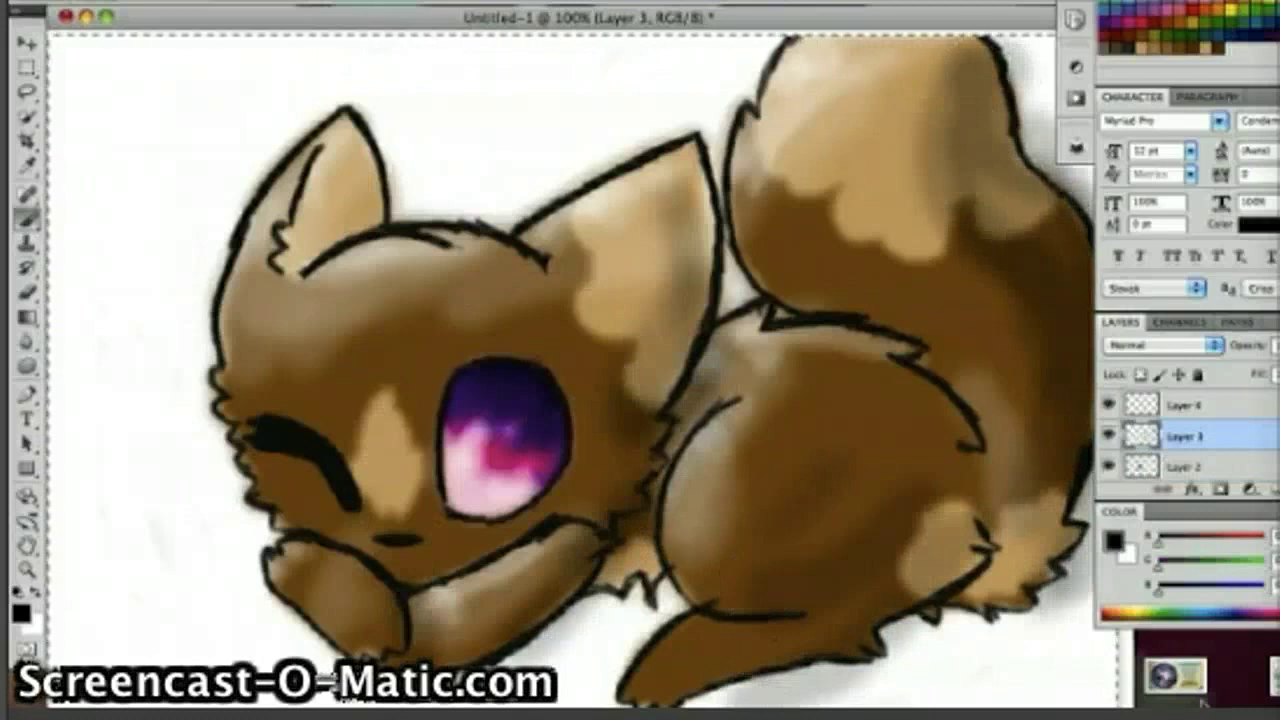
click(27, 340)
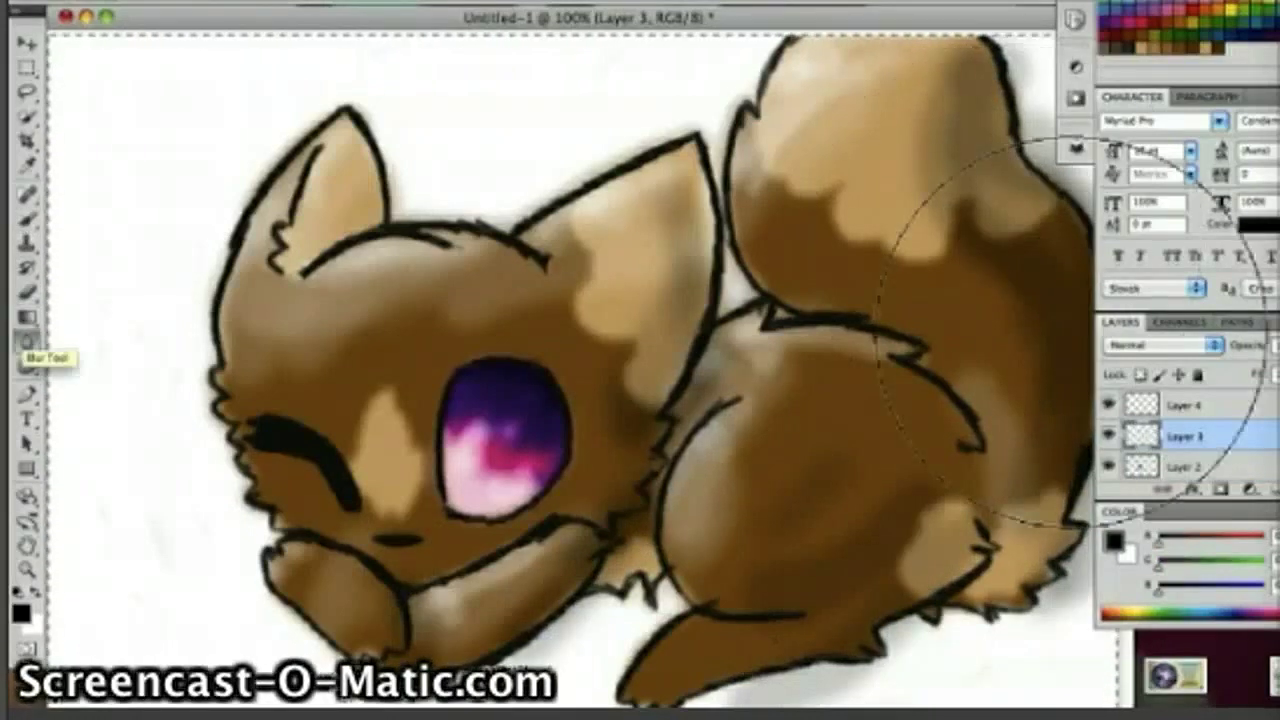
Step: Paint a dark gray sheen along the closed eye on Layer 5 with a small brush
scroll(1231, 446, up, 1)
click(1231, 444)
click(28, 219)
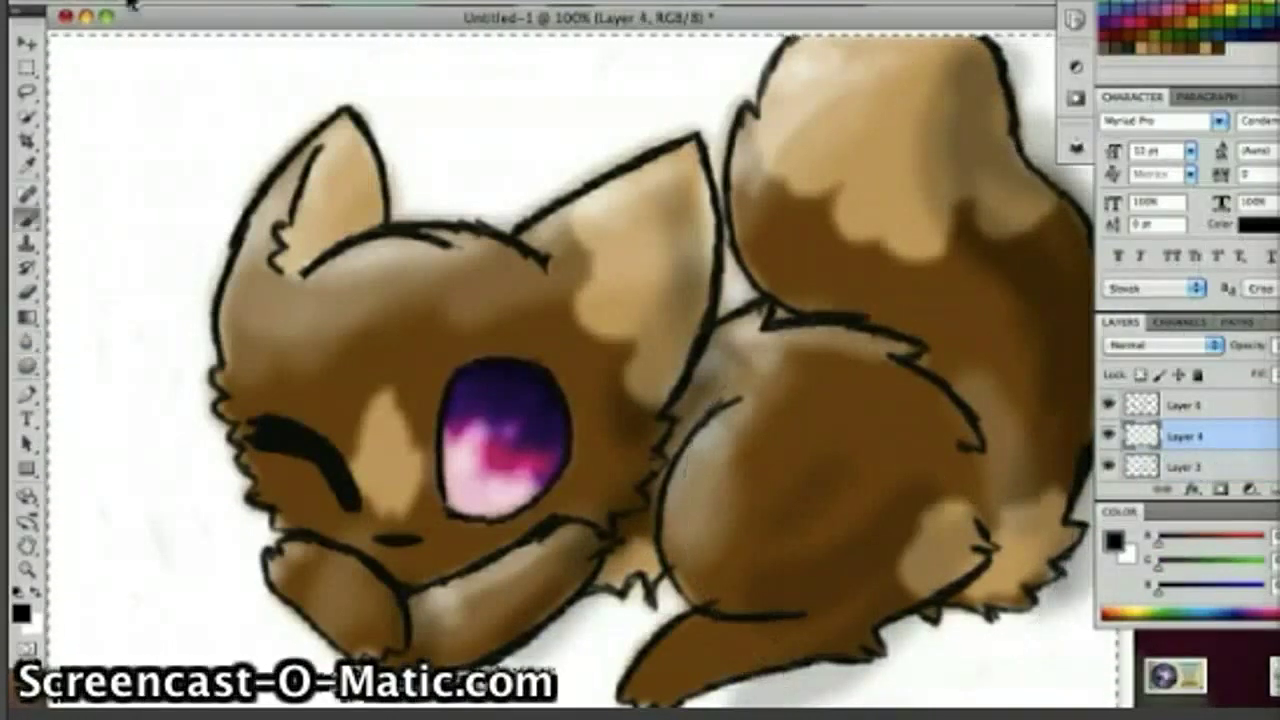
click(129, 4)
click(520, 3)
click(1180, 2)
click(129, 4)
click(62, 56)
click(155, 300)
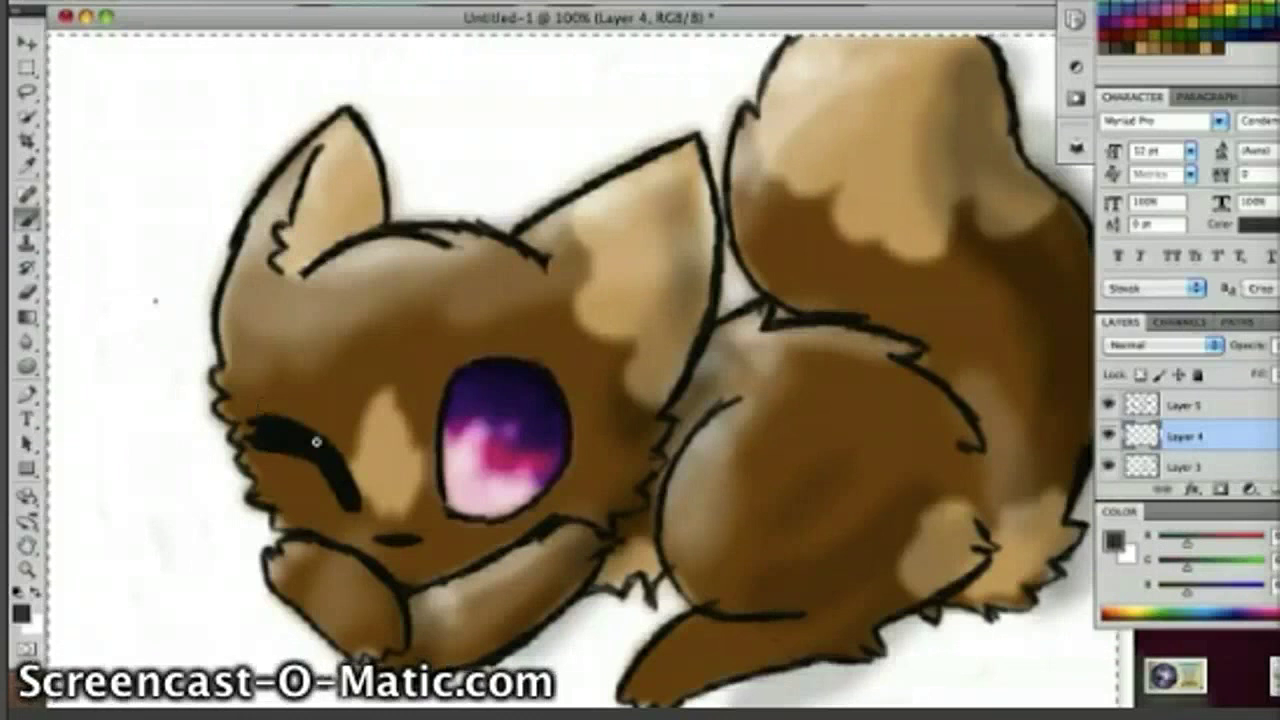
key(alt+bracketright)
drag(290, 436, 342, 486)
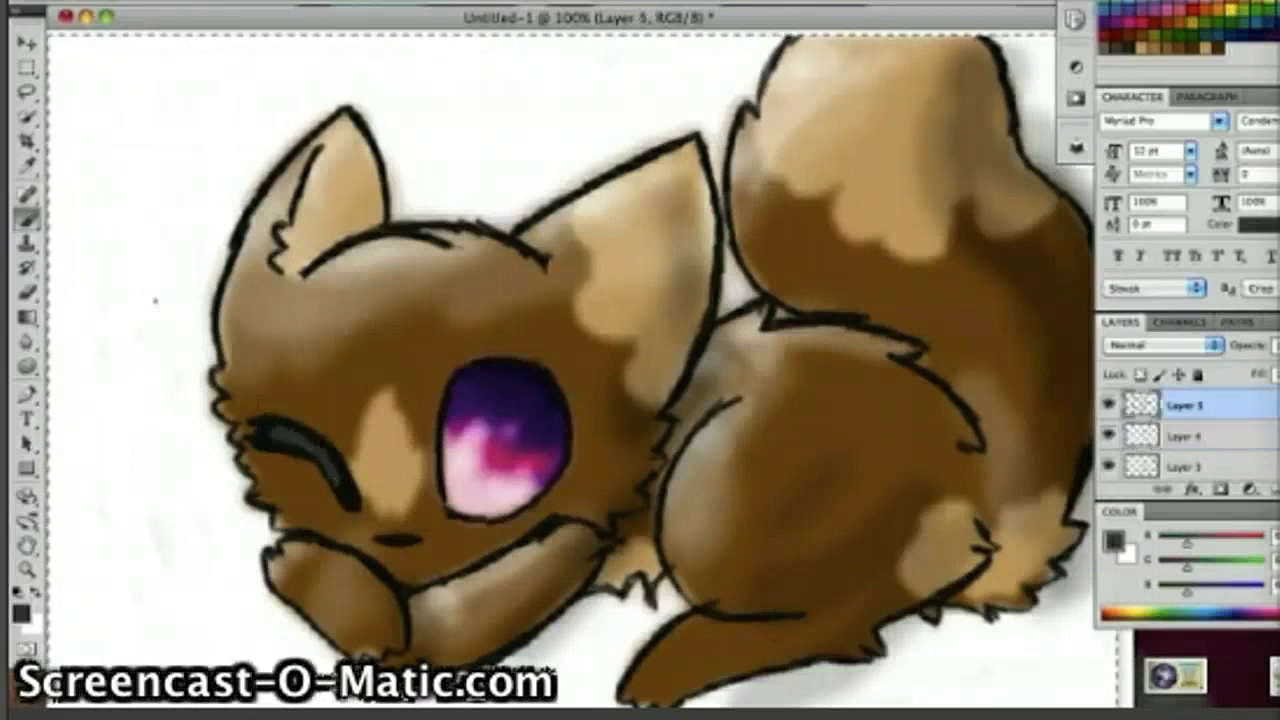
Step: Add a light gray glint to the closed eye and blur its highlights with a small hard round brush
key(x)
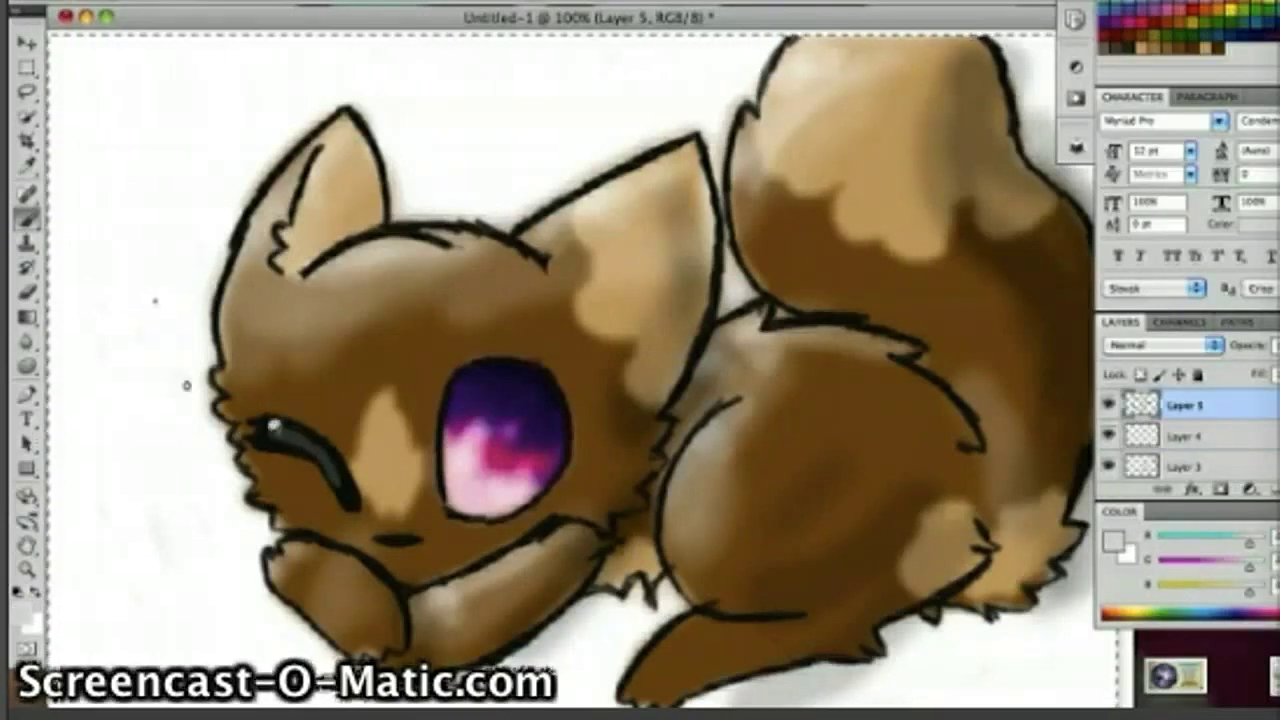
click(27, 342)
click(129, 4)
click(220, 129)
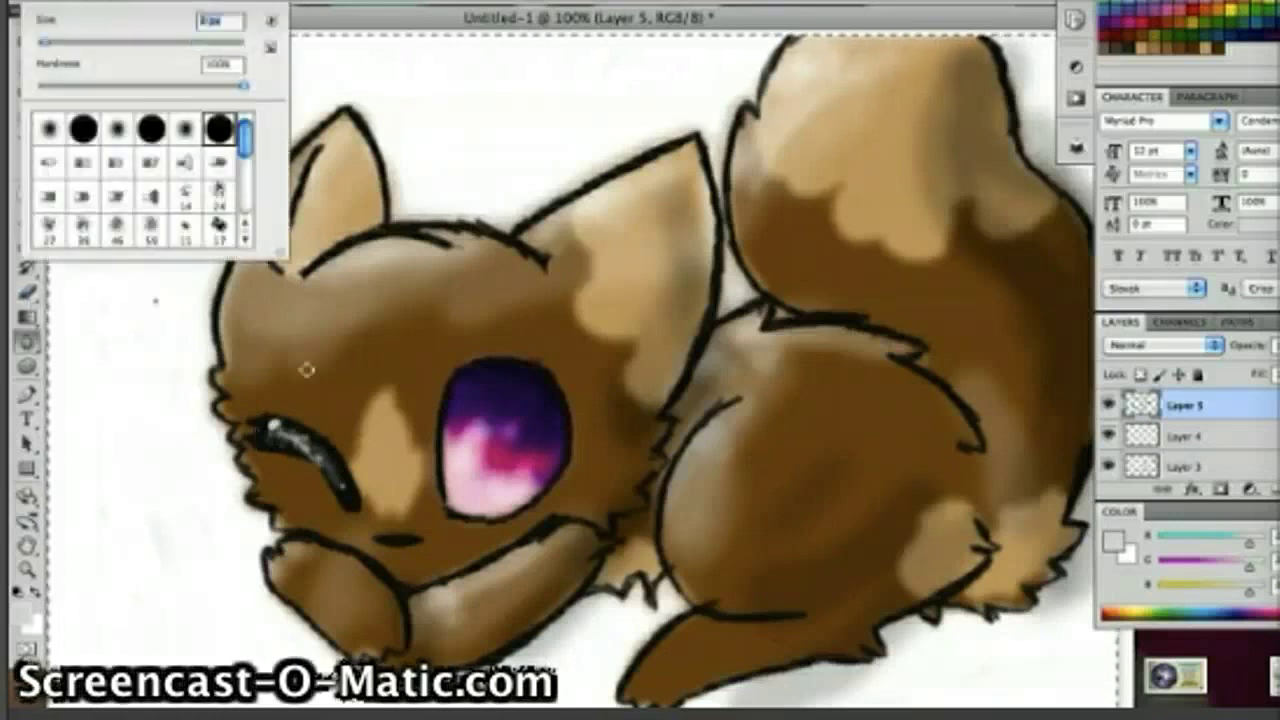
drag(275, 428, 318, 460)
Step: Select the Background layer and choose a soft round brush tip with 0% hardness
scroll(1185, 436, down, 3)
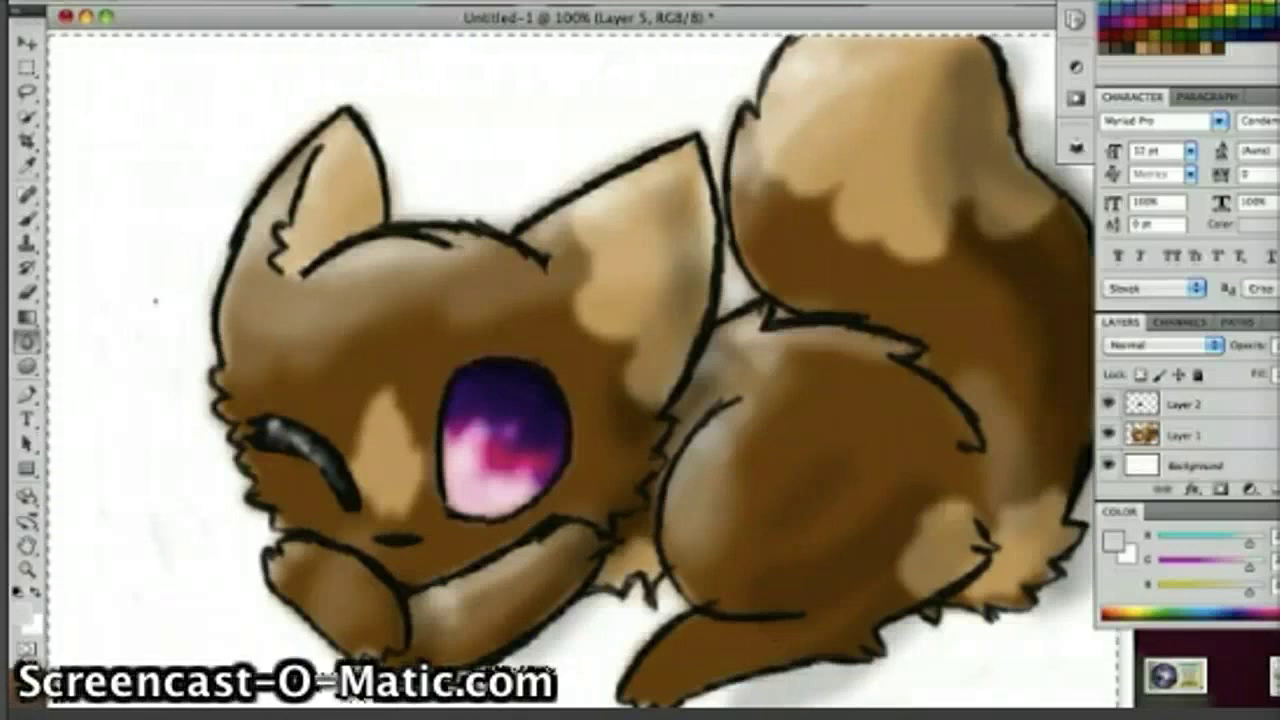
click(1192, 466)
click(80, 2)
click(71, 43)
scroll(130, 150, up, 10)
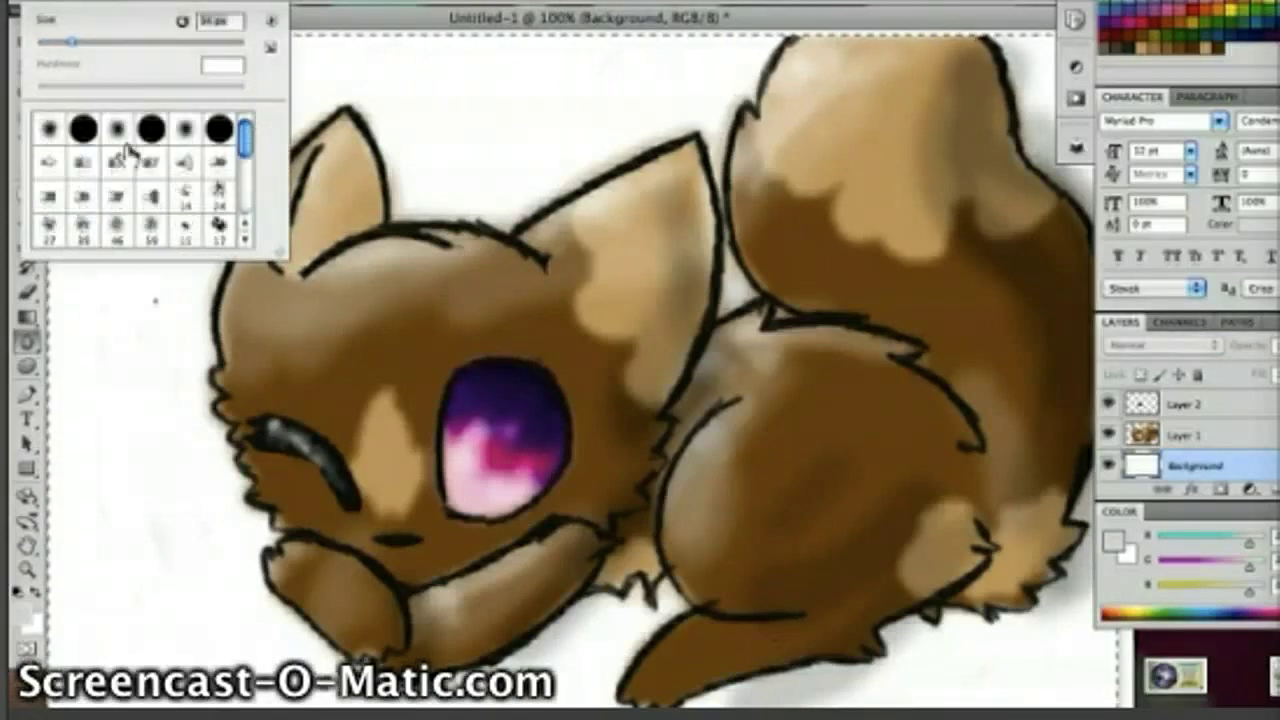
click(117, 130)
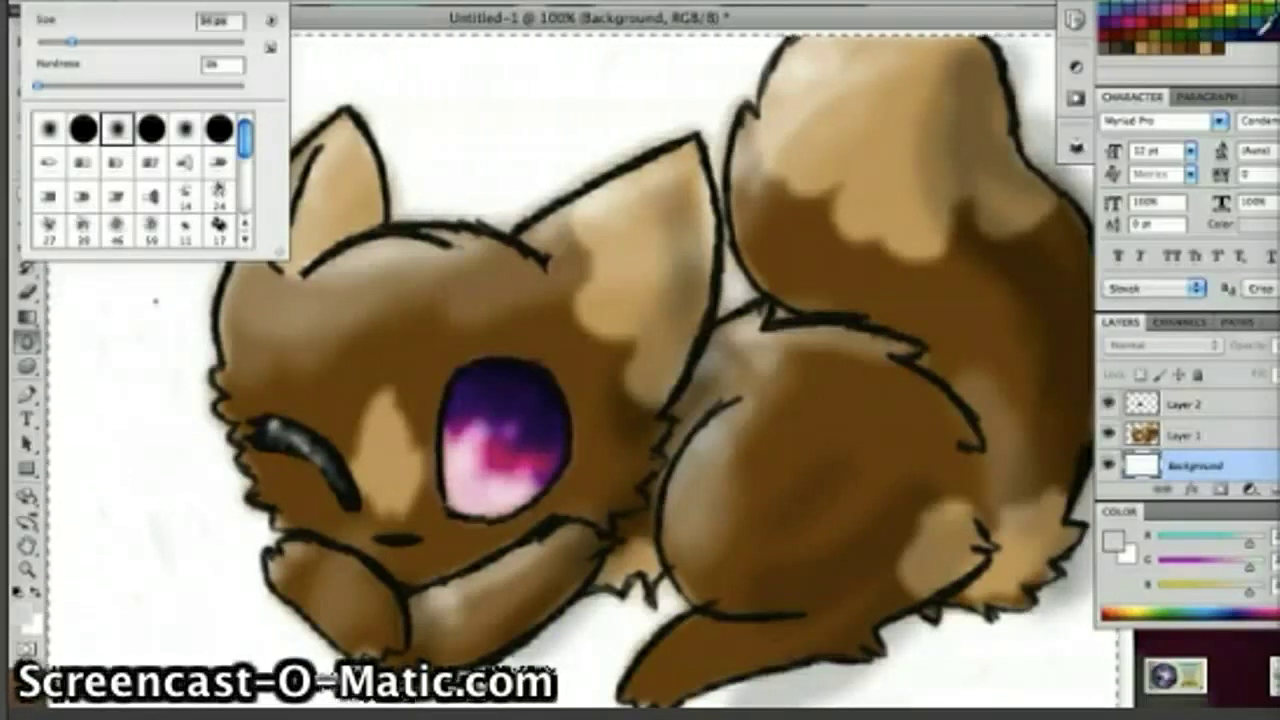
Step: Set the foreground color to very dark navy and enlarge the brush
click(1260, 33)
click(22, 614)
click(535, 572)
click(567, 428)
click(770, 321)
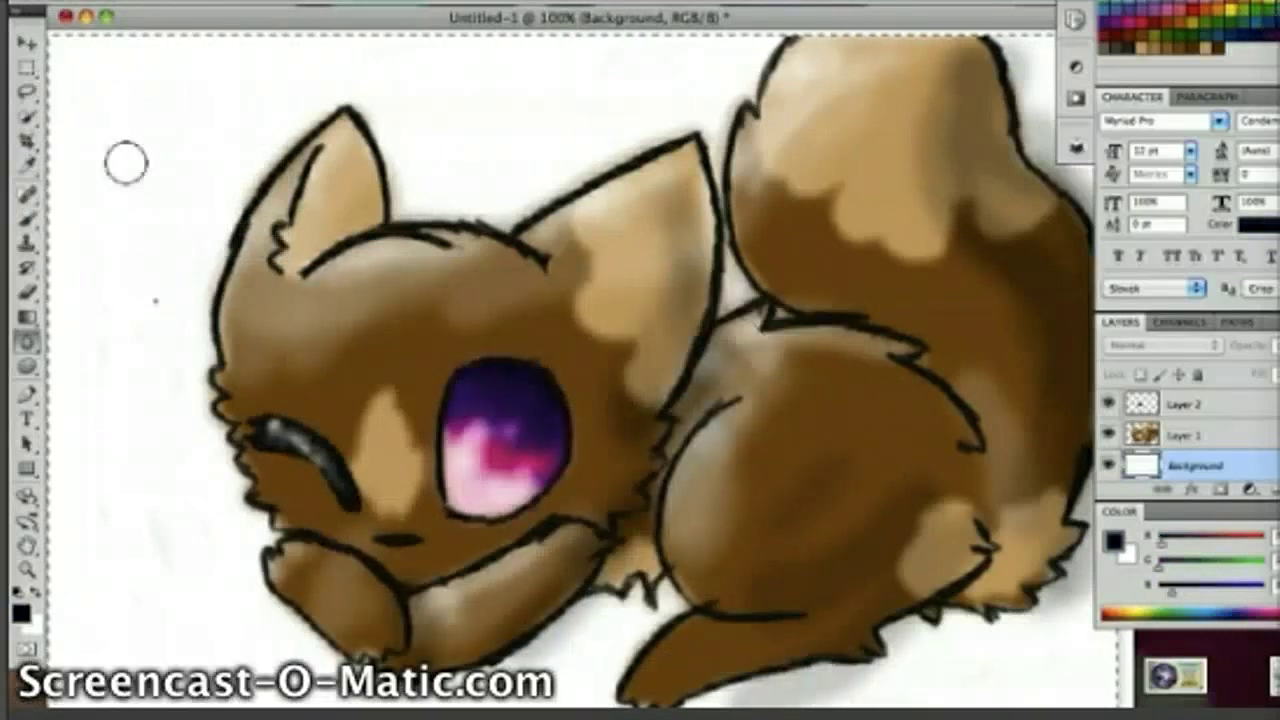
click(100, 3)
click(100, 3)
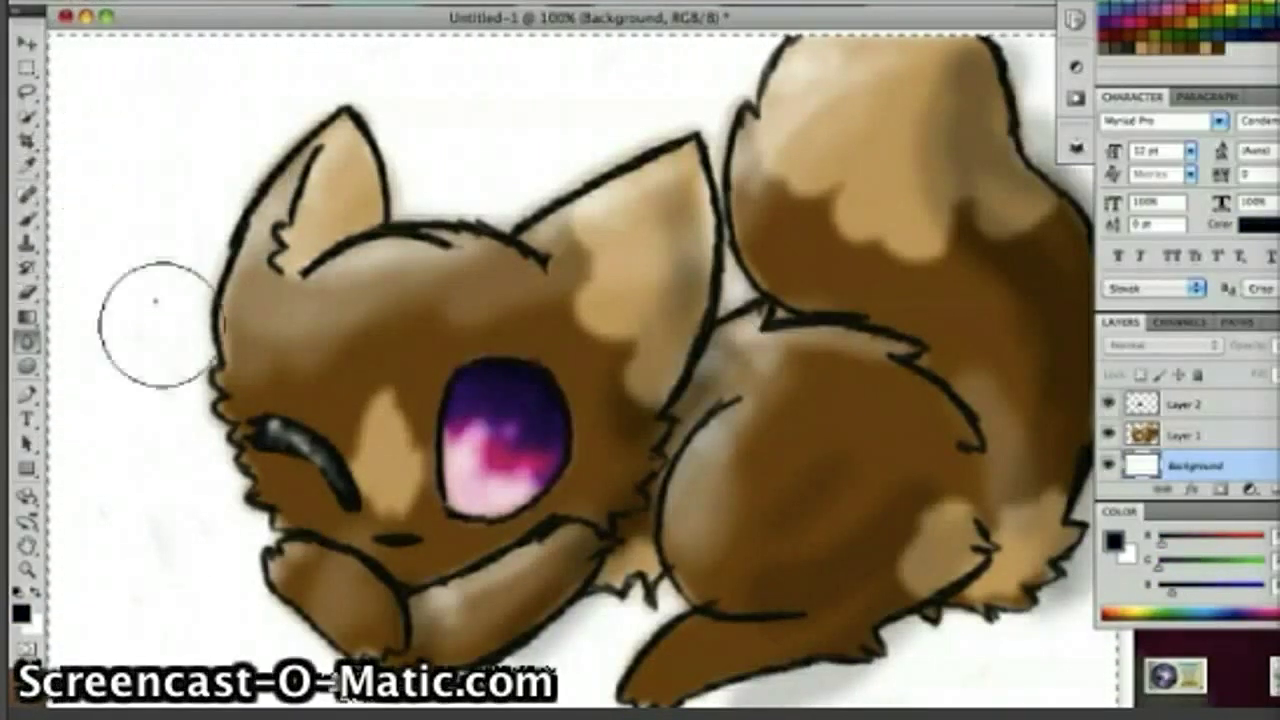
Step: Clear the selection around the canvas and shift the document window slightly
right_click(153, 48)
click(474, 22)
click(27, 67)
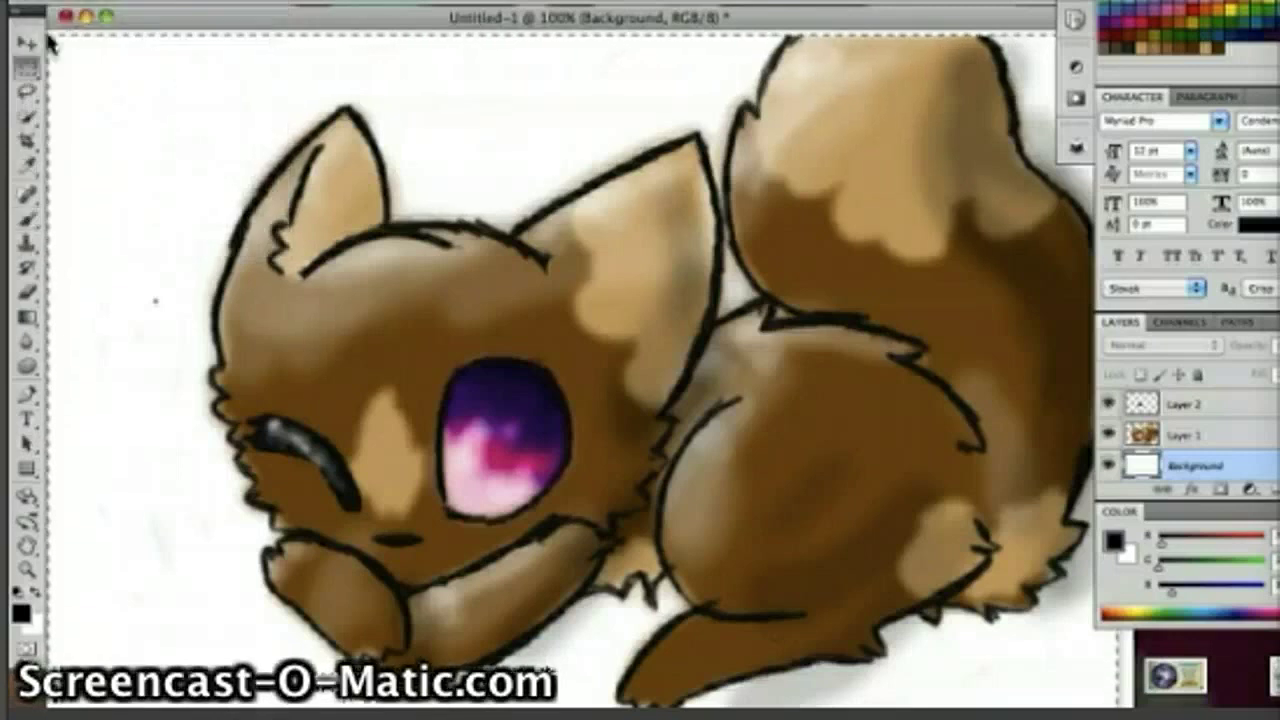
click(48, 56)
mouse_move(50, 22)
mouse_down()
mouse_move(70, 30)
mouse_move(35, 19)
mouse_up()
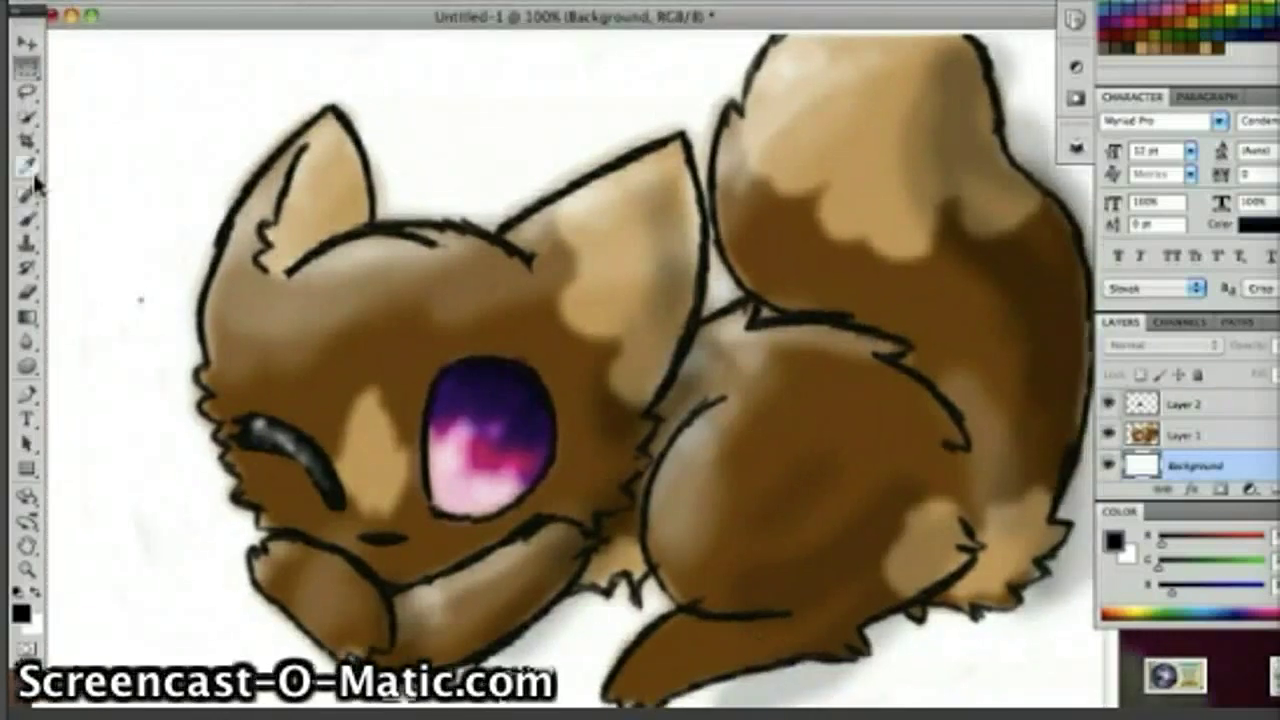
click(29, 168)
click(1190, 436)
click(592, 300)
Step: Set the foreground color to near-black navy and brush a band of sky along the Background layer's upper edge
click(28, 221)
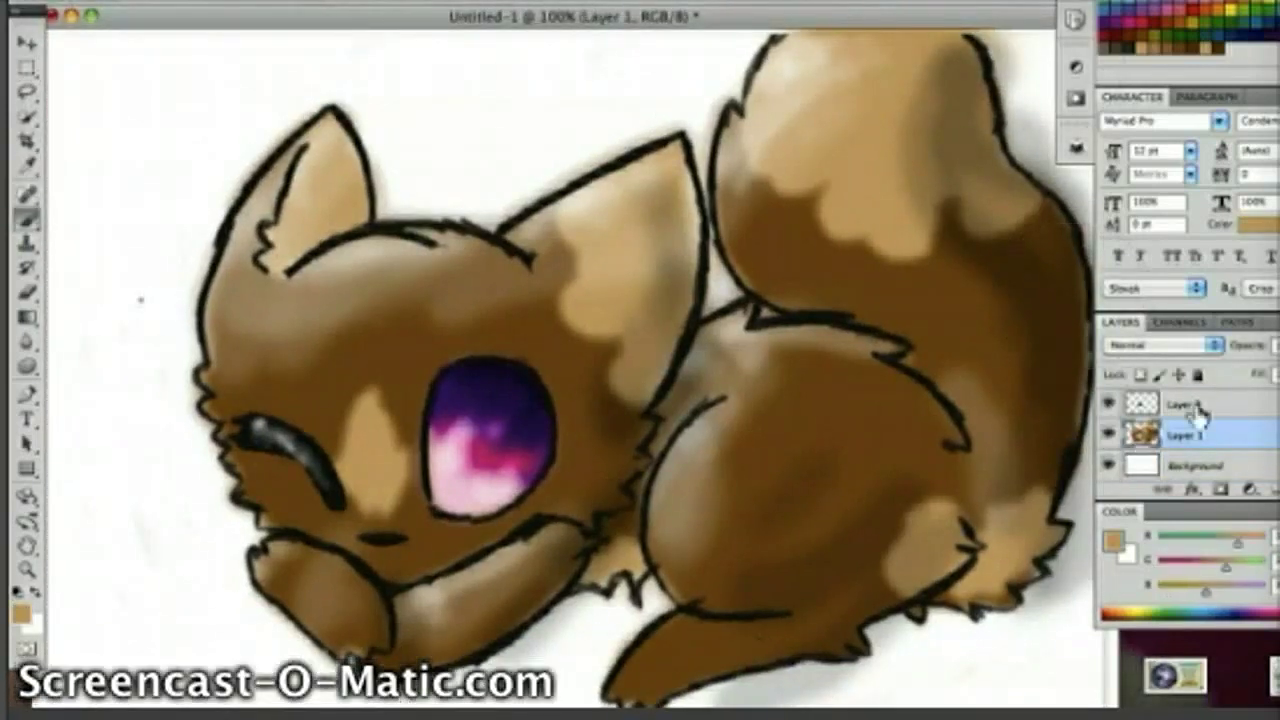
click(1196, 465)
click(22, 614)
drag(574, 412, 576, 435)
click(538, 554)
click(770, 321)
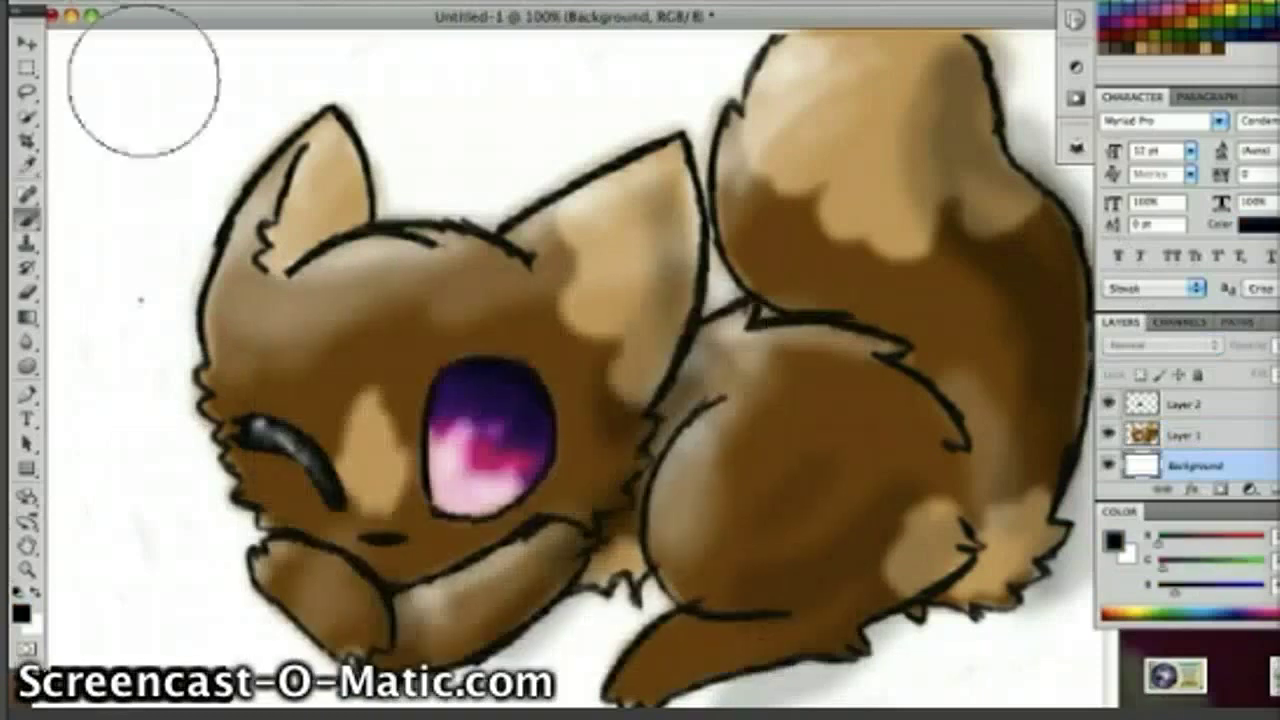
mouse_move(143, 80)
mouse_down()
mouse_move(528, 100)
mouse_move(700, 57)
mouse_up()
Step: Set the color to navy #010c34 and a slightly lighter shade, painting each as a lower band of the sky
click(20, 612)
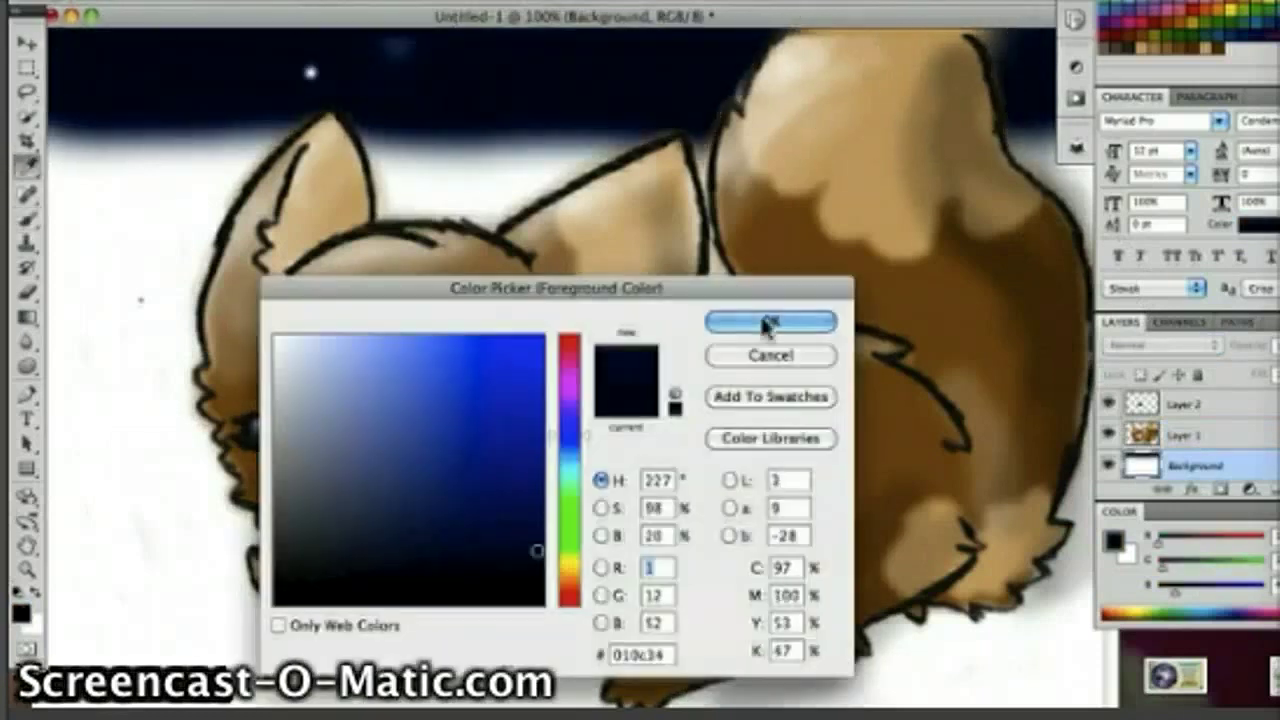
click(768, 325)
drag(85, 100, 1028, 123)
click(22, 613)
click(540, 541)
click(795, 322)
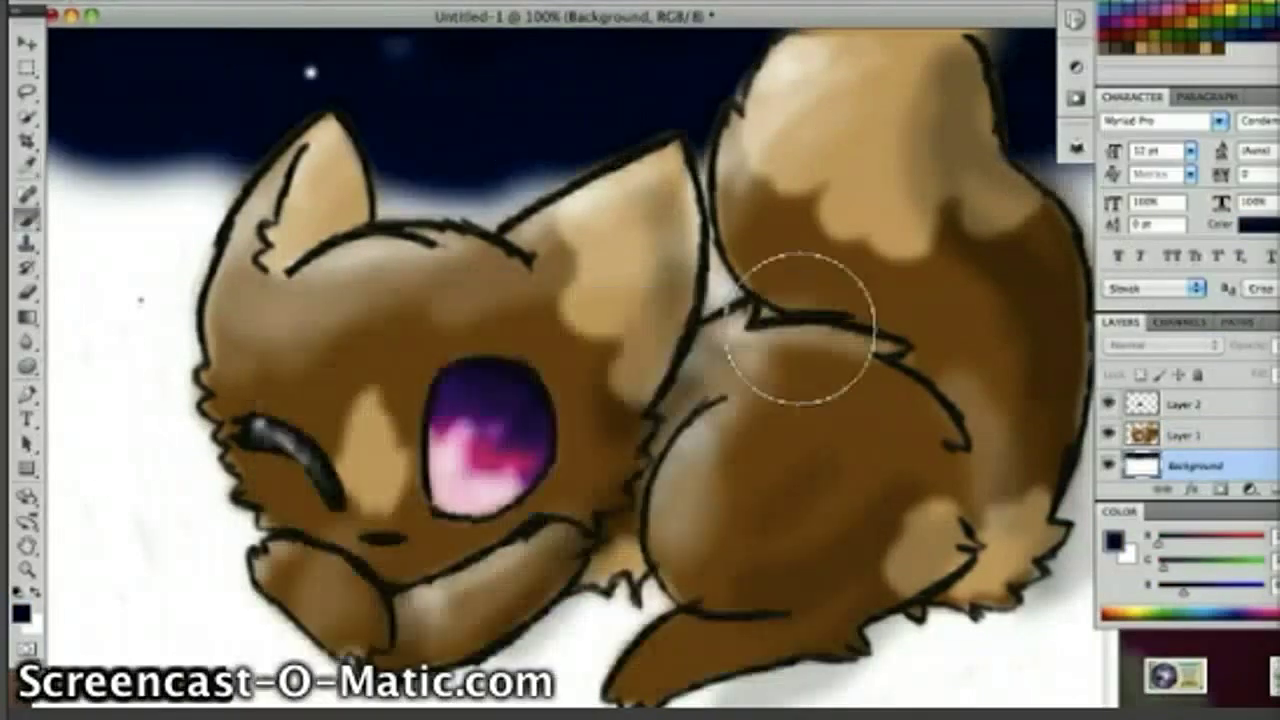
drag(143, 146, 1090, 176)
Step: Set the color to navy #011046 and a slightly lighter navy, painting each as a lower band of the sky
click(22, 613)
click(540, 532)
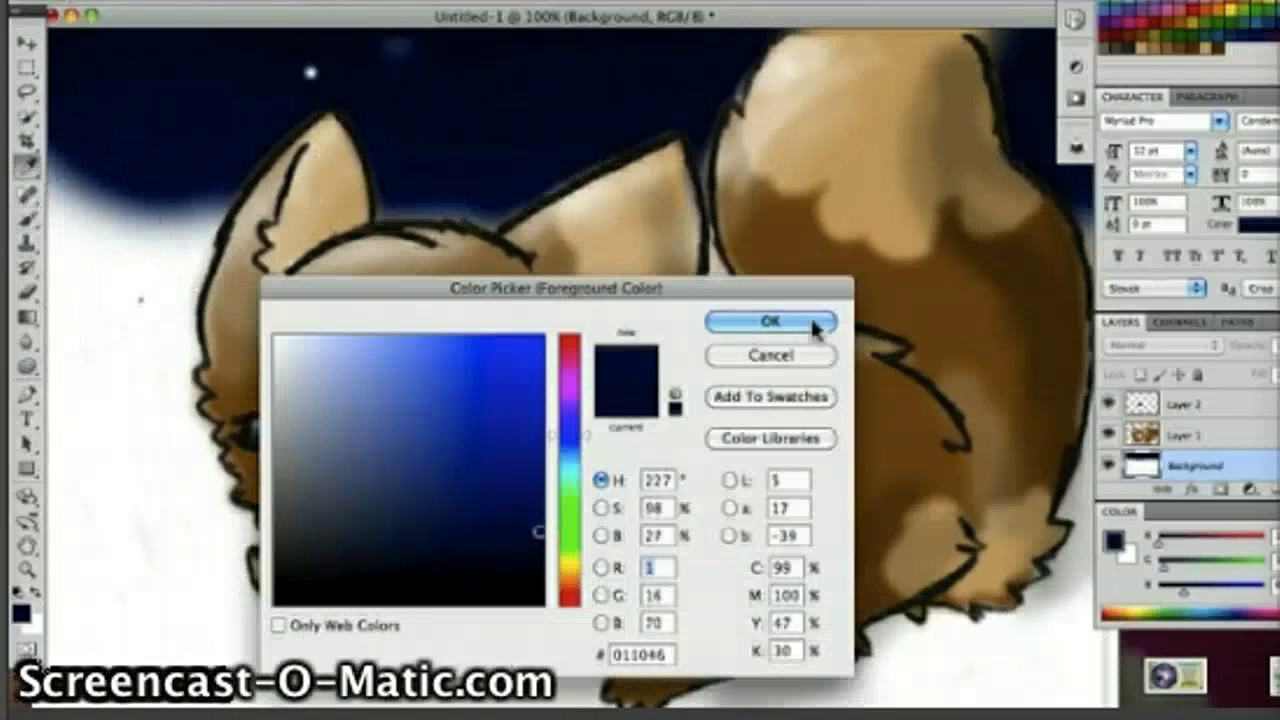
click(812, 324)
drag(143, 177, 971, 214)
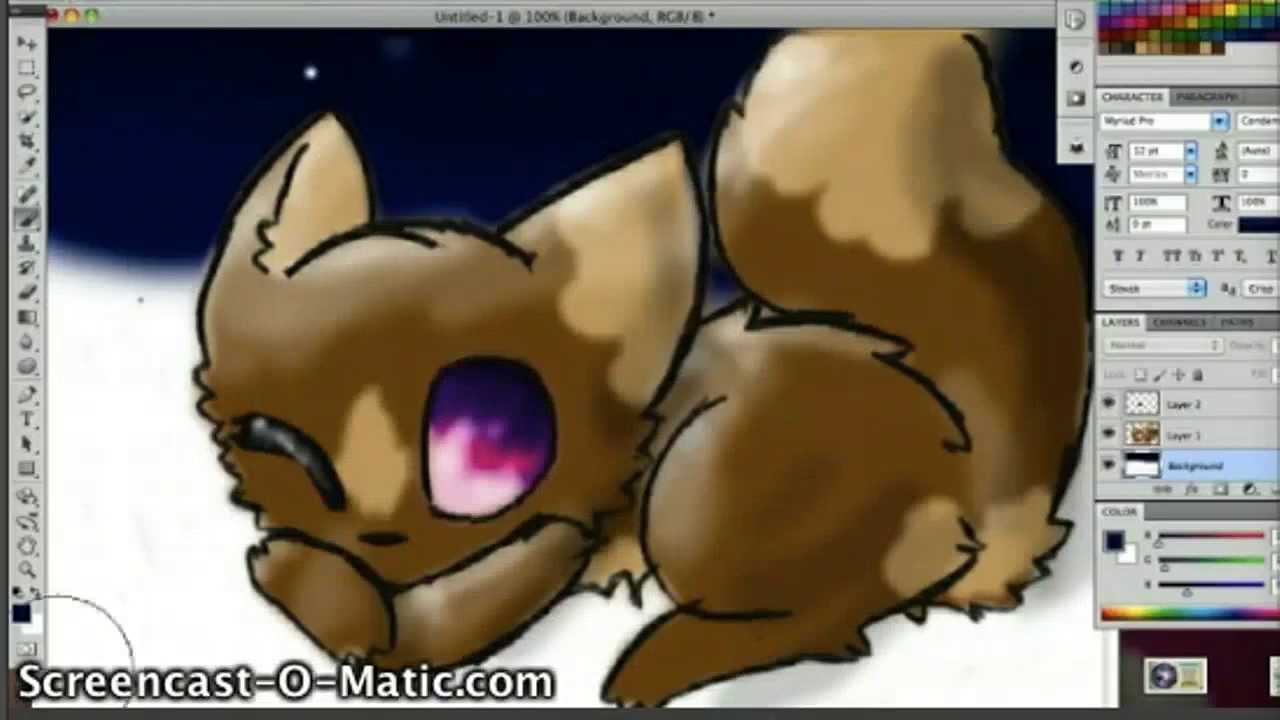
click(22, 613)
click(539, 519)
click(762, 335)
mouse_move(85, 258)
mouse_down()
mouse_move(740, 245)
mouse_move(100, 290)
mouse_up()
Step: Set the color to dark magenta and the slightly lighter #670446, painting each as a band across the upper sky
click(1112, 8)
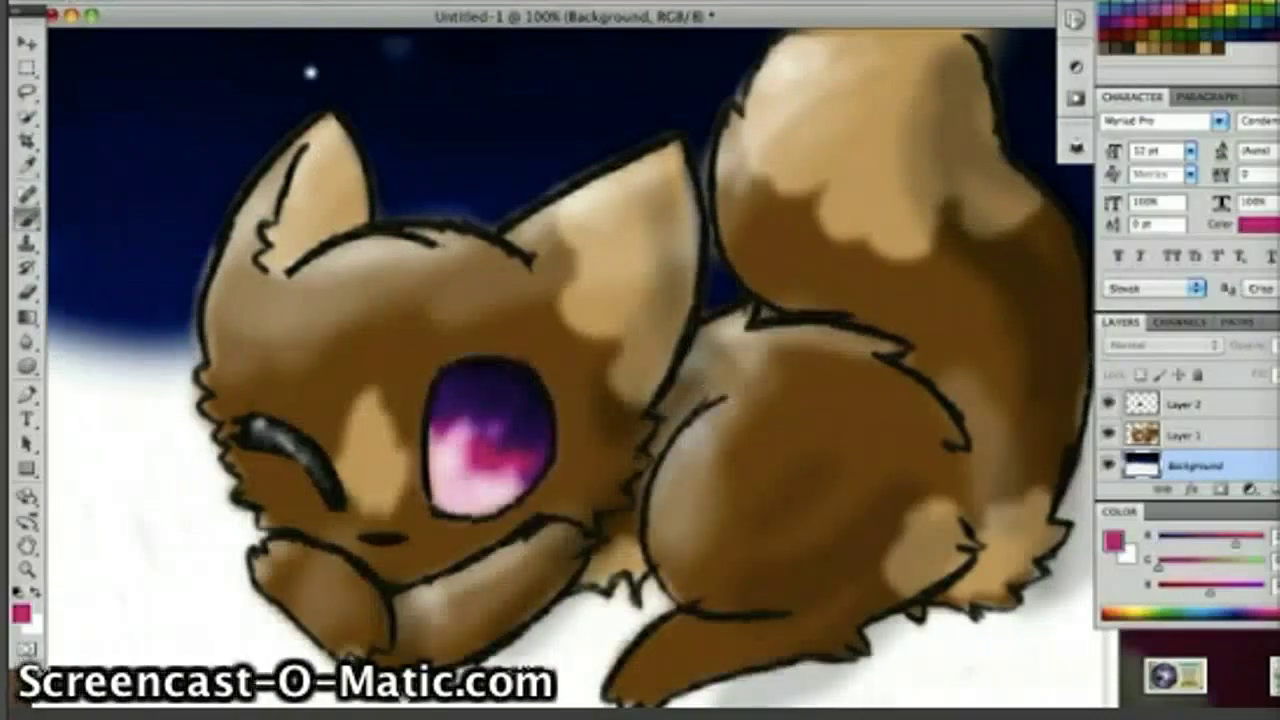
click(22, 613)
click(537, 506)
click(790, 318)
mouse_move(70, 85)
mouse_down()
mouse_move(1112, 115)
mouse_move(260, 68)
mouse_up()
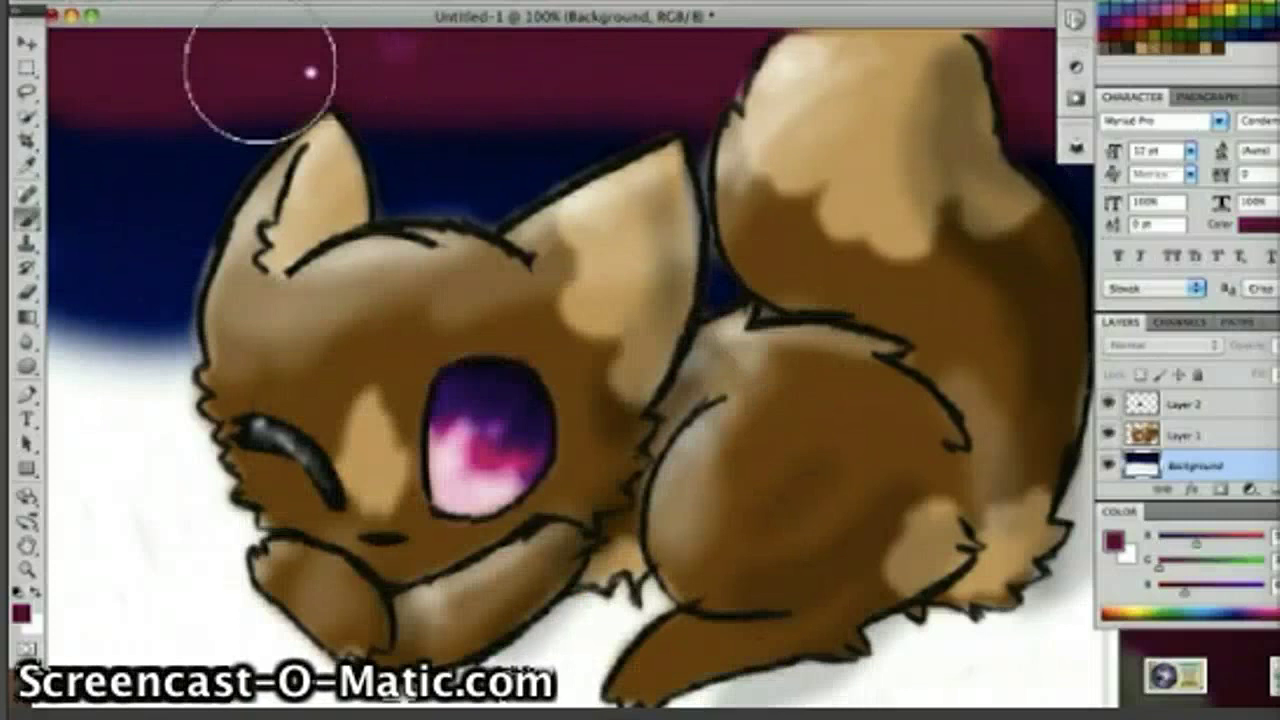
click(22, 613)
click(535, 498)
click(770, 321)
mouse_move(135, 103)
mouse_down()
mouse_move(220, 131)
mouse_move(125, 130)
mouse_up()
Step: Lighten the dark magenta slightly and paint another band lower in the sky, behind the ears
click(22, 613)
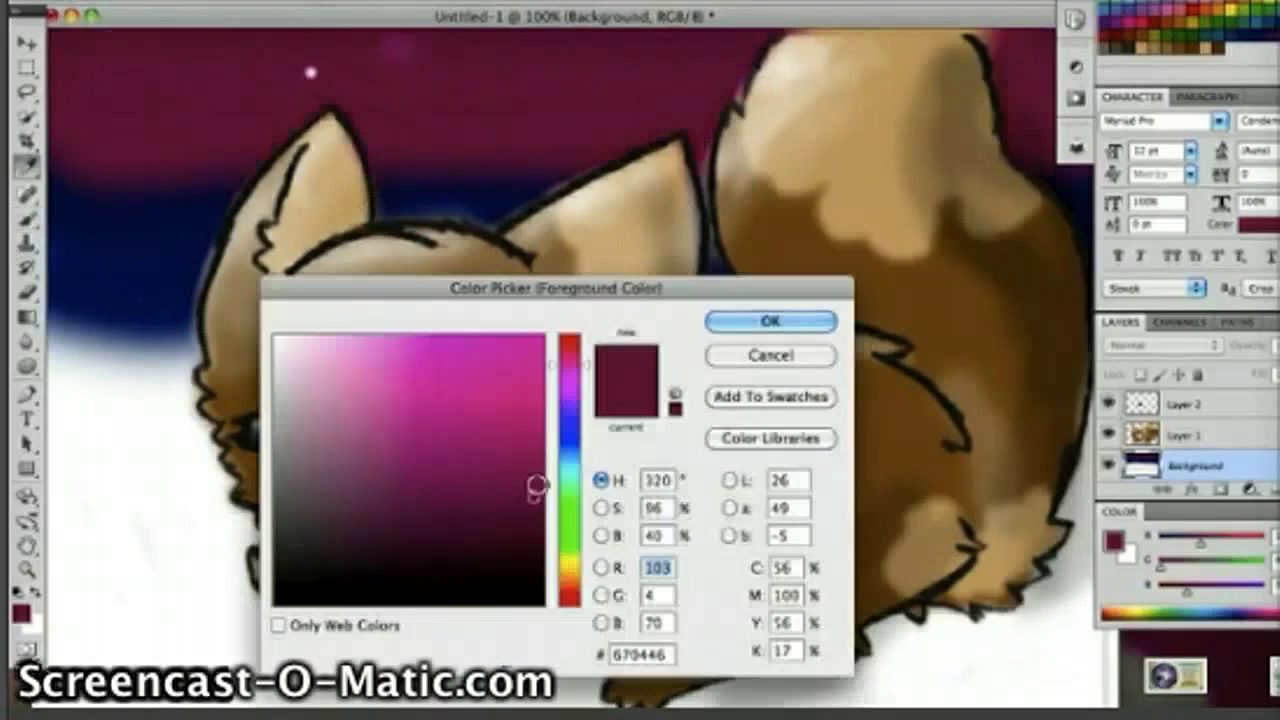
click(538, 486)
click(768, 322)
mouse_move(120, 205)
mouse_down()
mouse_move(292, 212)
mouse_move(115, 238)
mouse_up()
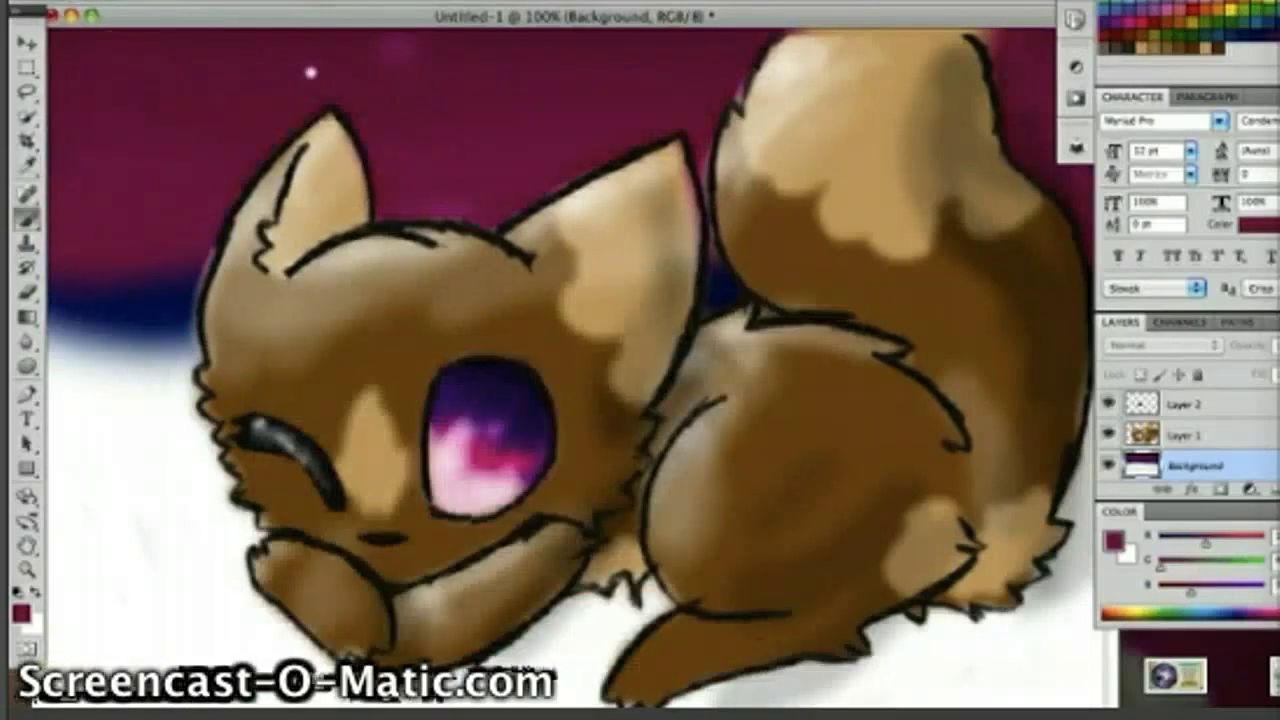
Step: Try a diagonal gradient over the banded sky with the Gradient tool, fading from the upper-left corner toward the animal's body
click(27, 318)
click(165, 3)
click(115, 26)
click(340, 45)
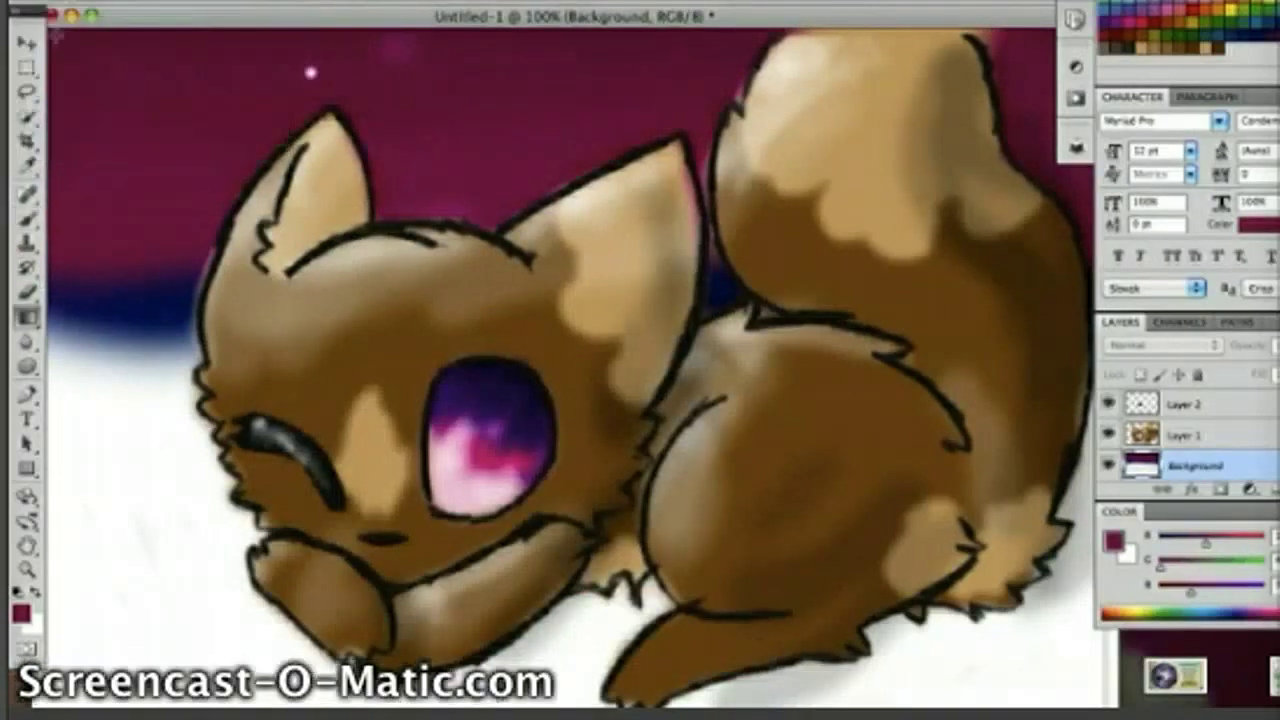
drag(52, 32, 900, 550)
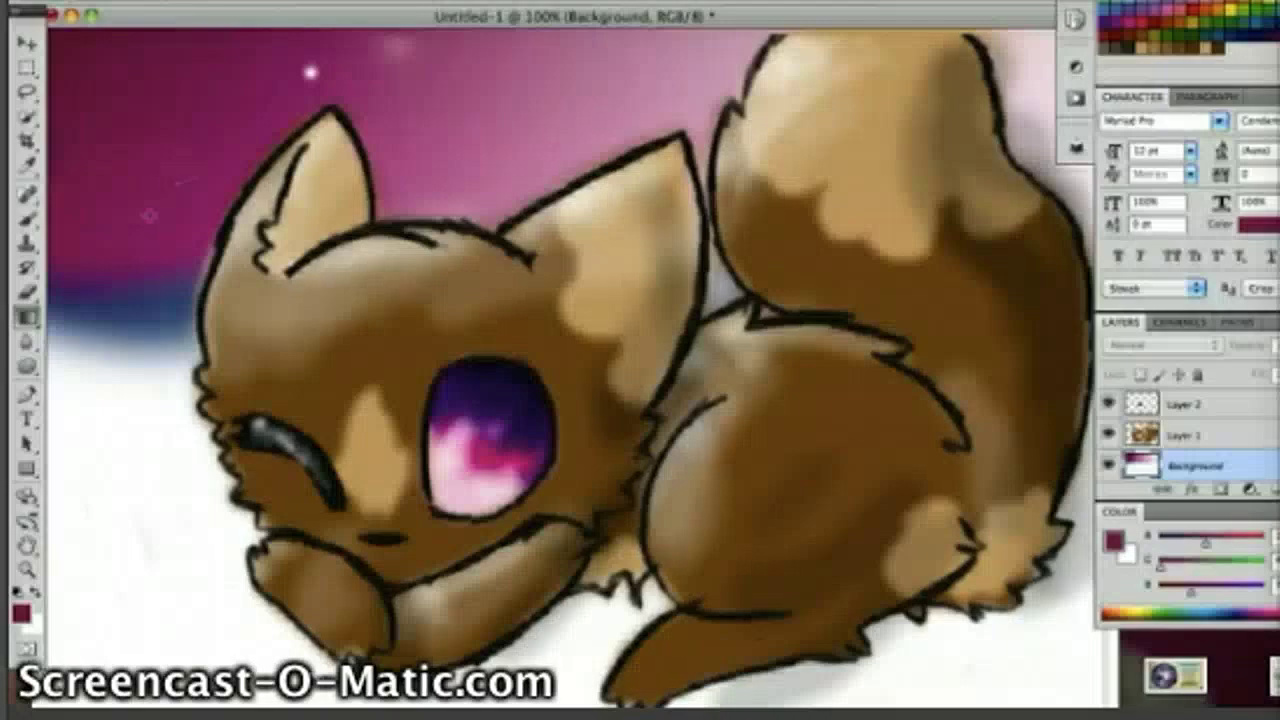
drag(150, 215, 20, 212)
Step: Brush solid dark magenta over the whole Background layer and apply a diagonal gradient fading to pale pink at the lower-right corner
click(27, 218)
drag(428, 210, 110, 330)
click(27, 366)
click(310, 72)
click(27, 218)
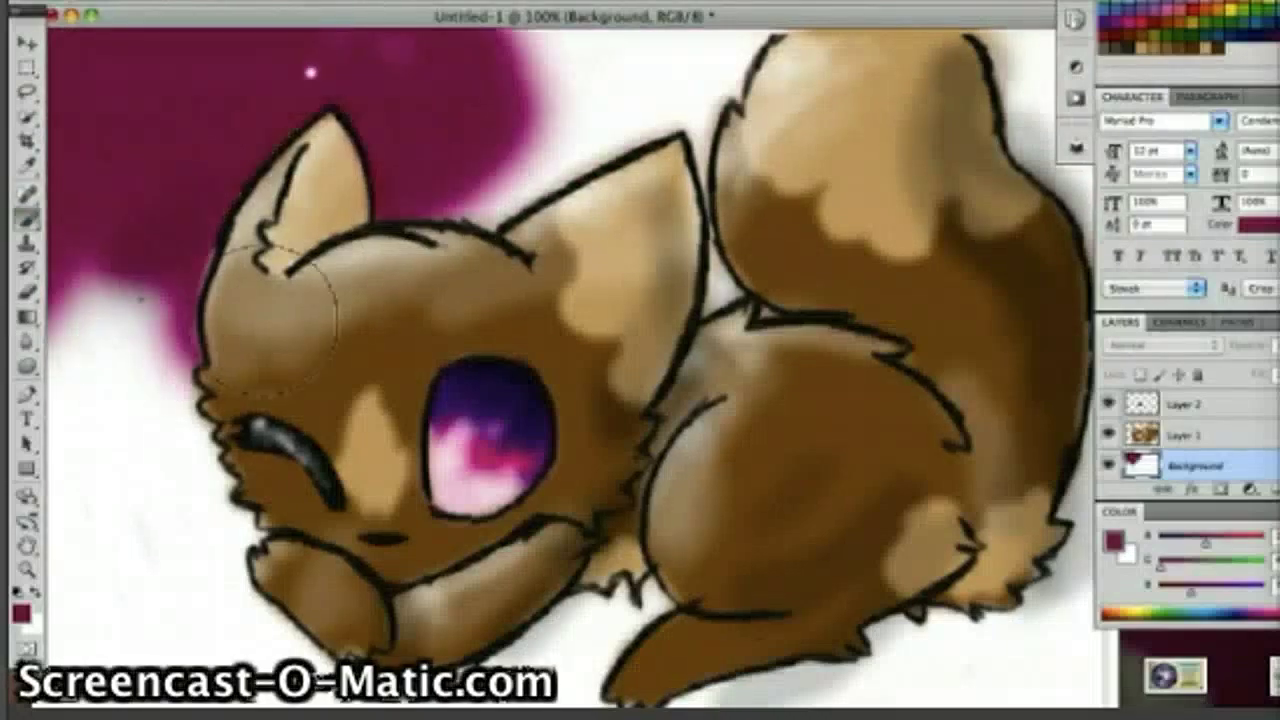
mouse_move(550, 140)
mouse_down()
mouse_move(237, 375)
mouse_move(1066, 214)
mouse_move(634, 104)
mouse_move(570, 45)
mouse_up()
click(27, 318)
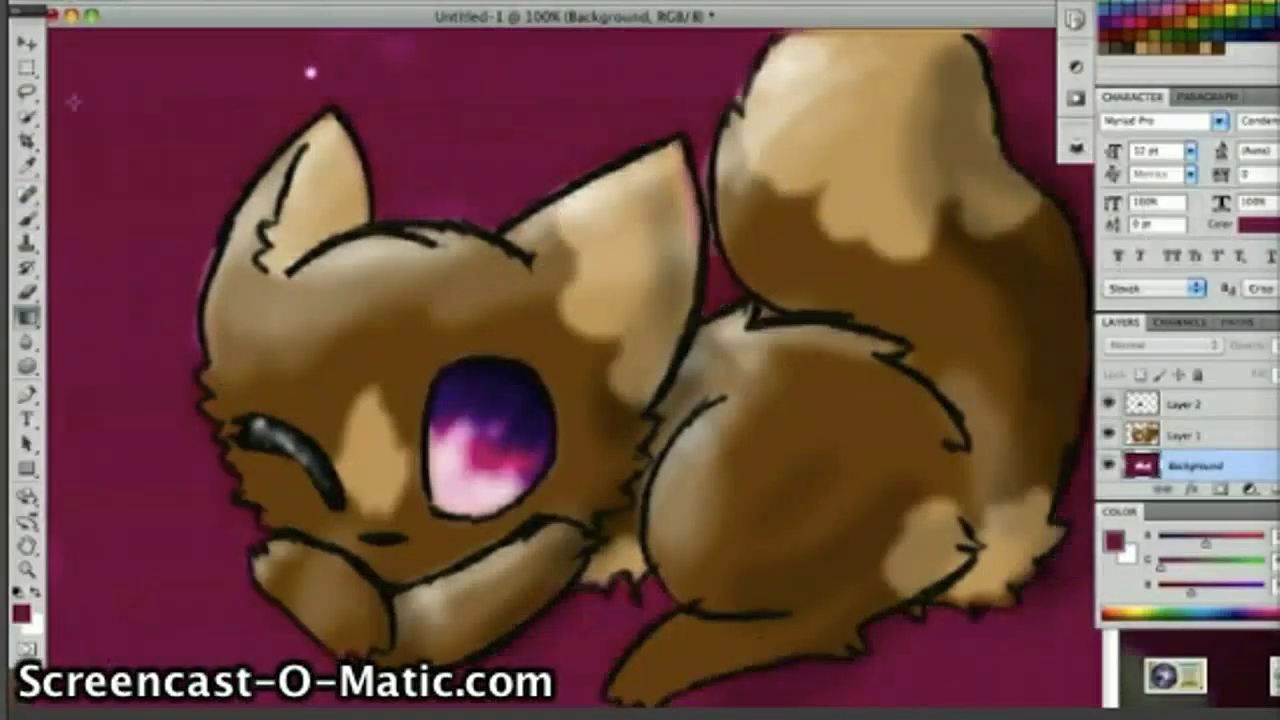
drag(71, 100, 1090, 705)
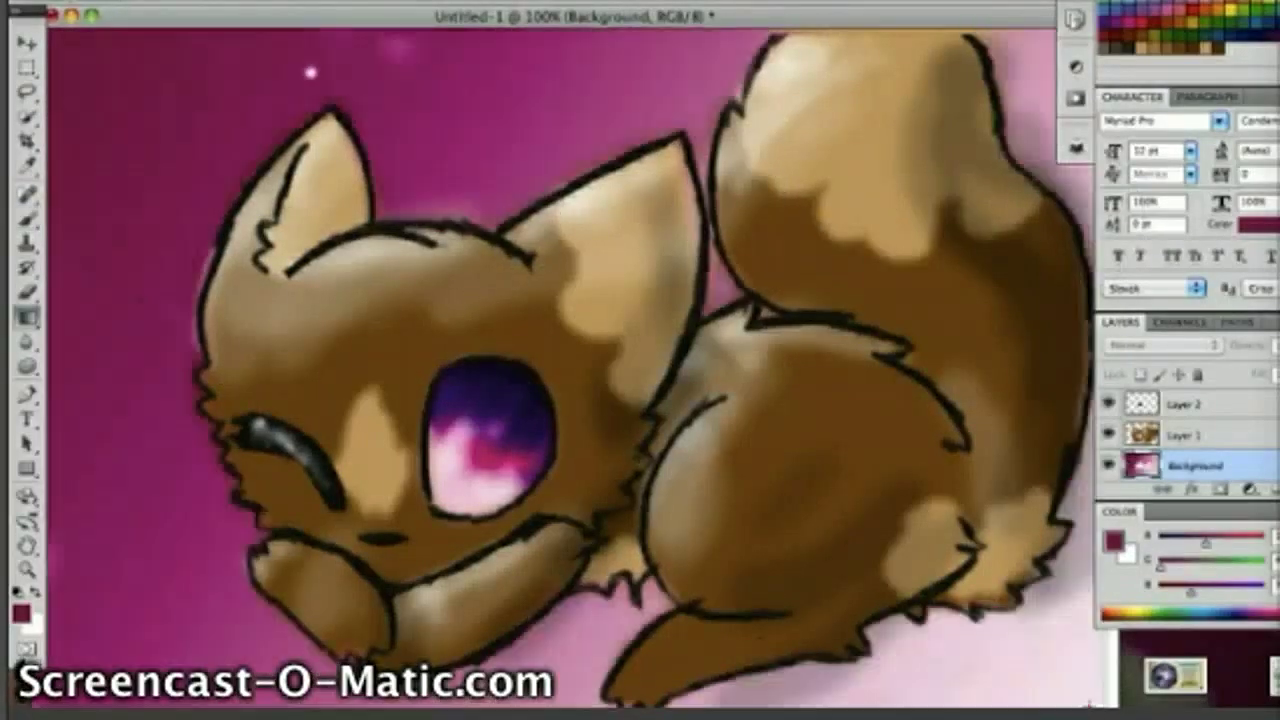
Step: Set the foreground color to dark teal, choose a grass-blade brush and paint grass around the front paws
click(30, 222)
click(110, 4)
click(245, 240)
click(217, 214)
mouse_move(156, 43)
mouse_down()
mouse_move(53, 43)
mouse_move(97, 45)
mouse_up()
click(1226, 24)
click(110, 4)
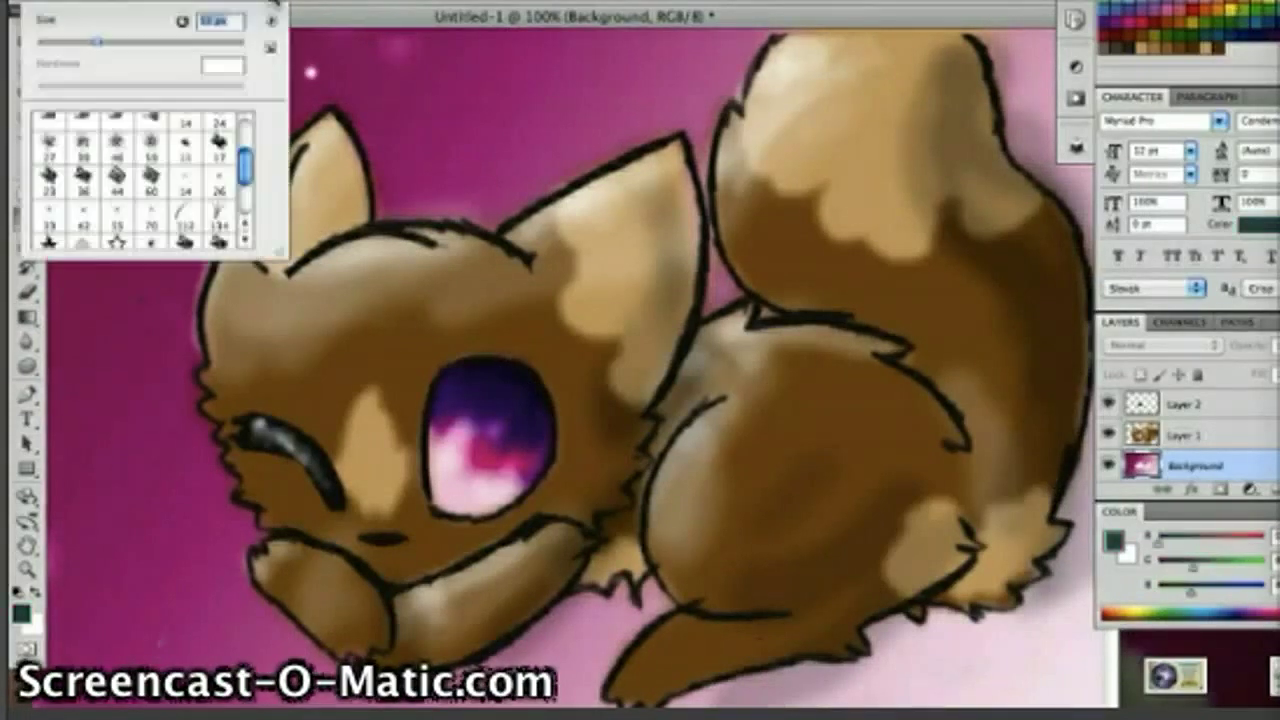
click(130, 431)
click(110, 4)
click(210, 628)
mouse_move(210, 628)
mouse_down()
mouse_move(300, 579)
mouse_move(280, 614)
mouse_move(436, 620)
mouse_up()
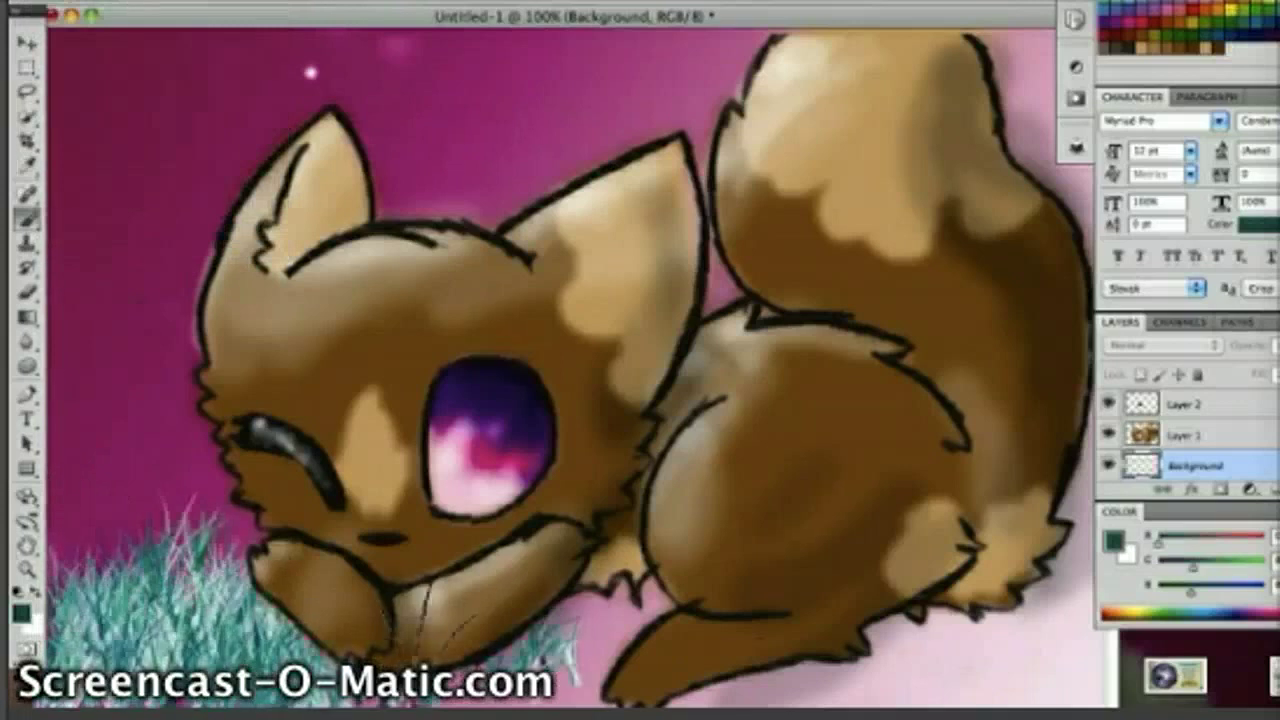
Step: Set the foreground color to dark green and brush more grass over the teal blades
click(1210, 18)
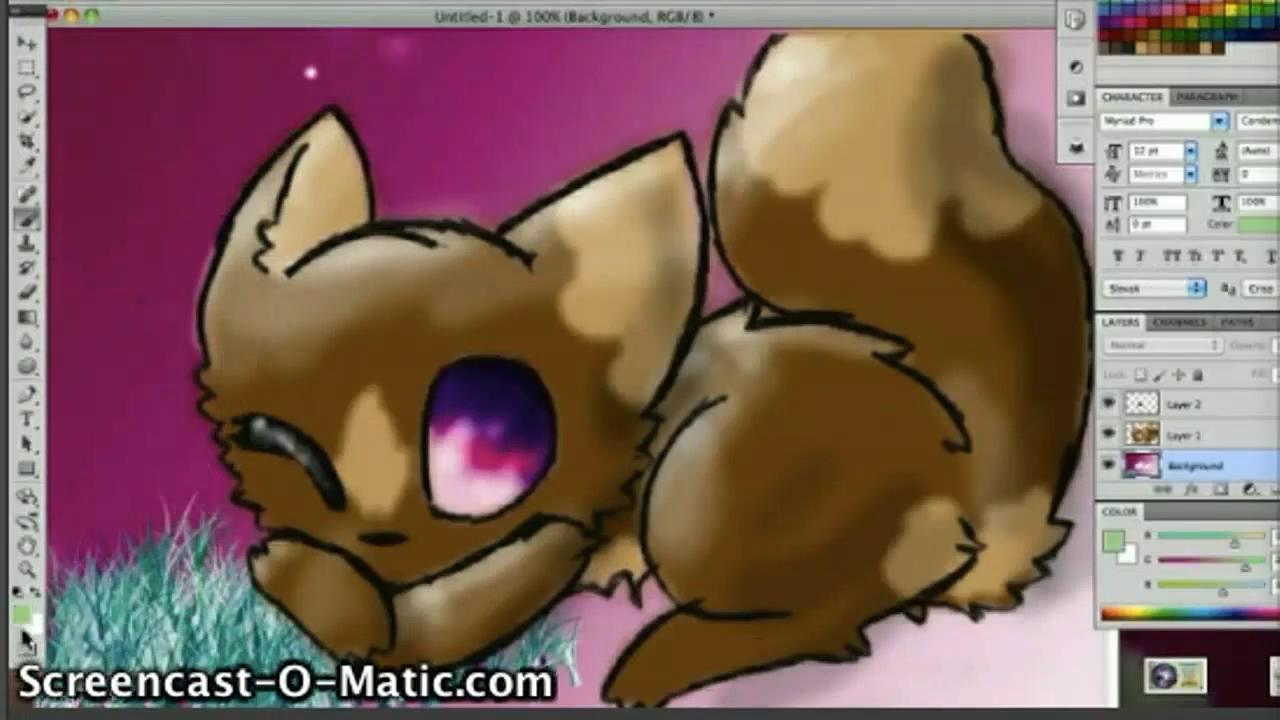
click(22, 614)
click(544, 518)
click(805, 314)
mouse_move(285, 612)
mouse_down()
mouse_move(130, 612)
mouse_move(230, 625)
mouse_up()
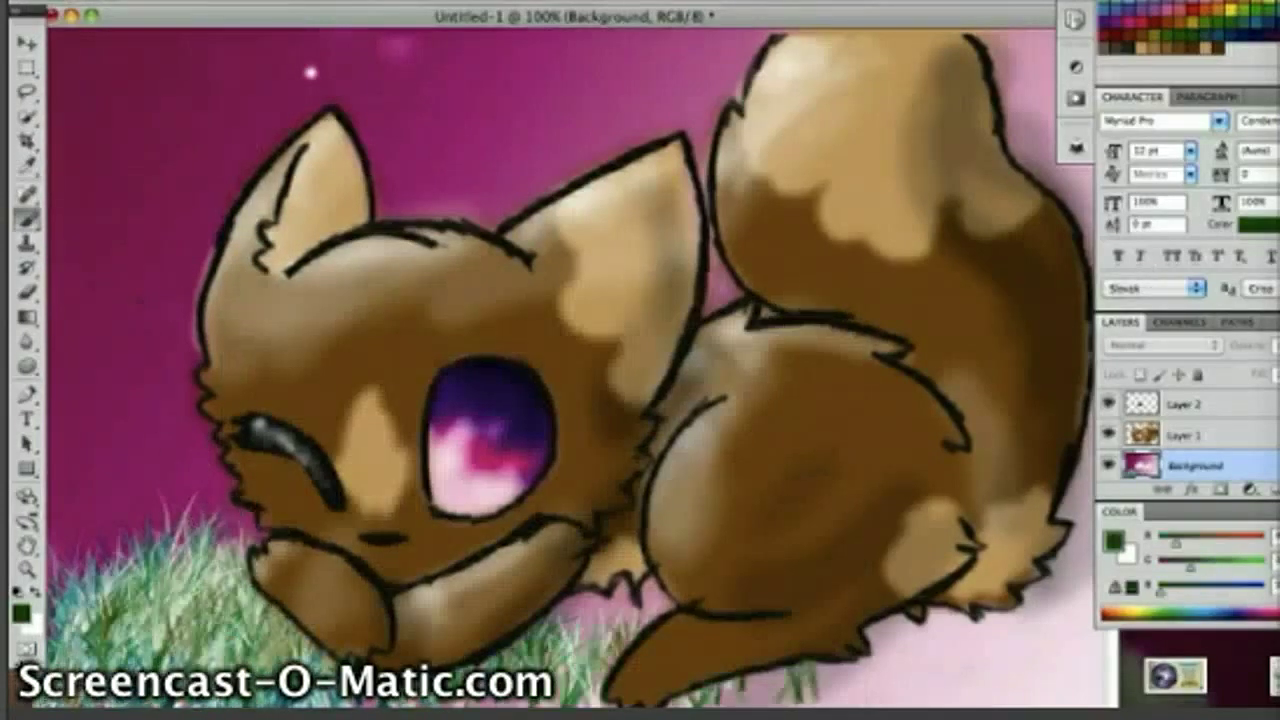
Step: Undo the teal and green grass, choose a grass brush again and paint dark green grass along the canvas's whole lower edge
key(super+z)
click(210, 2)
click(250, 2)
click(110, 4)
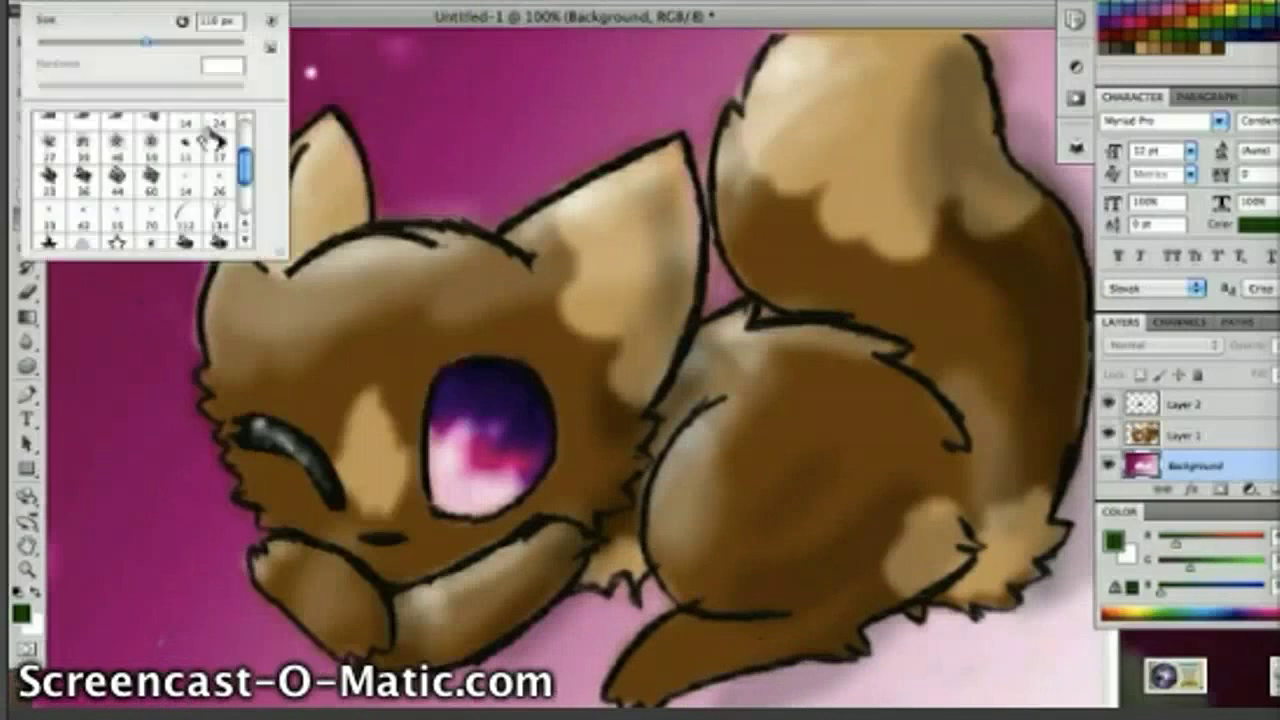
double_click(214, 137)
mouse_move(65, 645)
mouse_down()
mouse_move(215, 645)
mouse_move(150, 580)
mouse_move(100, 610)
mouse_move(580, 650)
mouse_up()
key(shift+super+z)
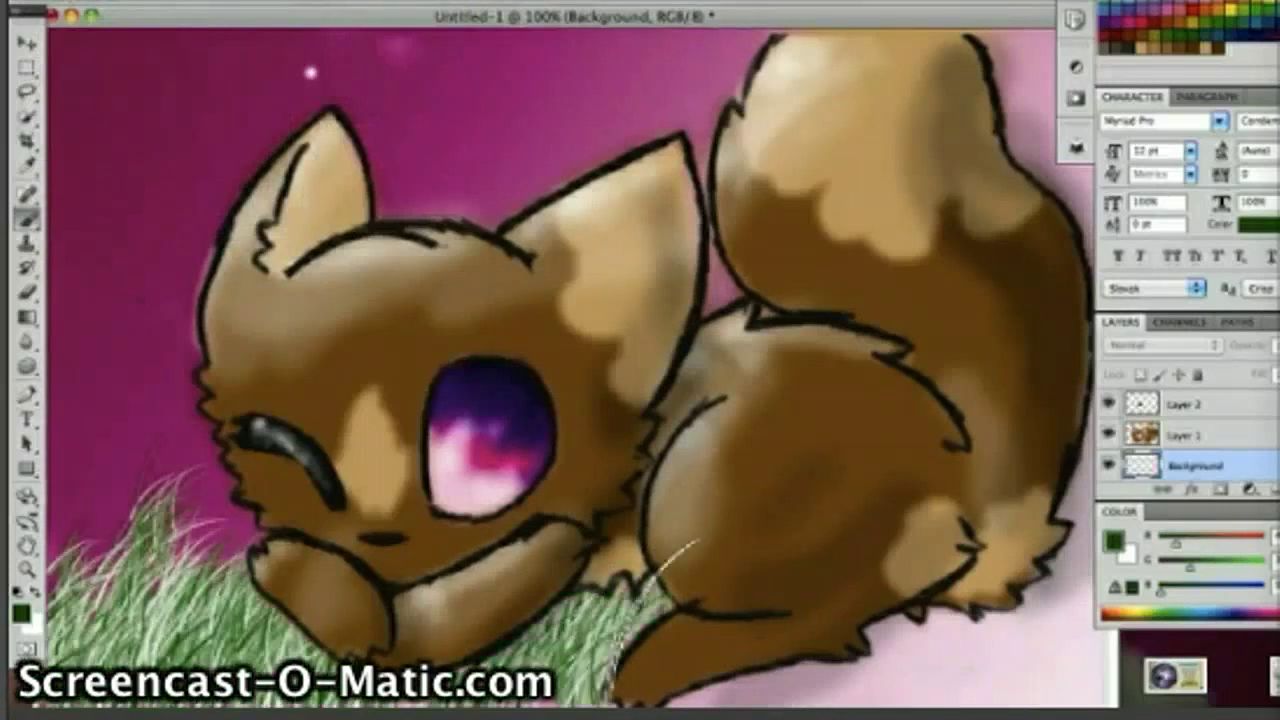
drag(655, 610, 1085, 645)
Step: Set the foreground color to white, choose the 192 px brush and dot two small stars beside the animal's ear
click(90, 4)
click(1175, 3)
click(90, 4)
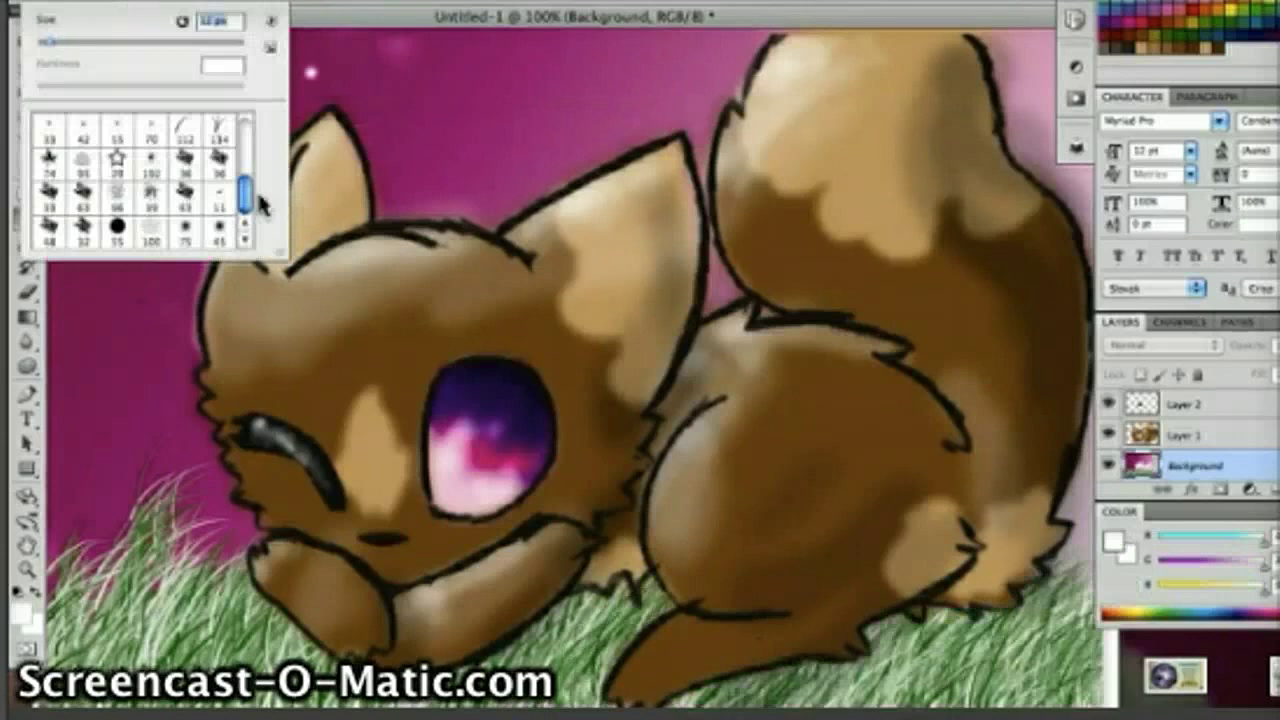
drag(246, 198, 246, 165)
mouse_move(291, 262)
mouse_down()
mouse_move(481, 291)
mouse_move(374, 257)
mouse_up()
drag(339, 165, 339, 194)
double_click(292, 196)
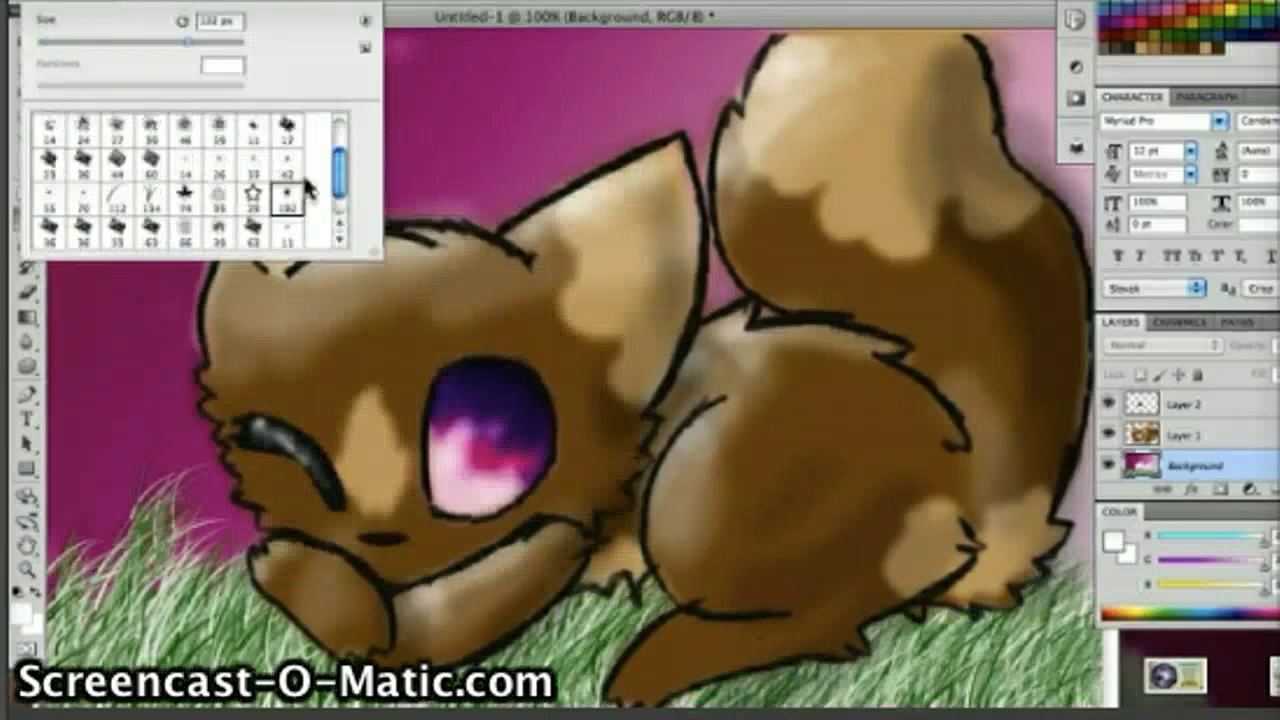
click(88, 156)
click(99, 155)
Step: Try drawing a white outline around the ear, undo it and draw a short white line beside the ear
drag(168, 188, 434, 30)
click(172, 2)
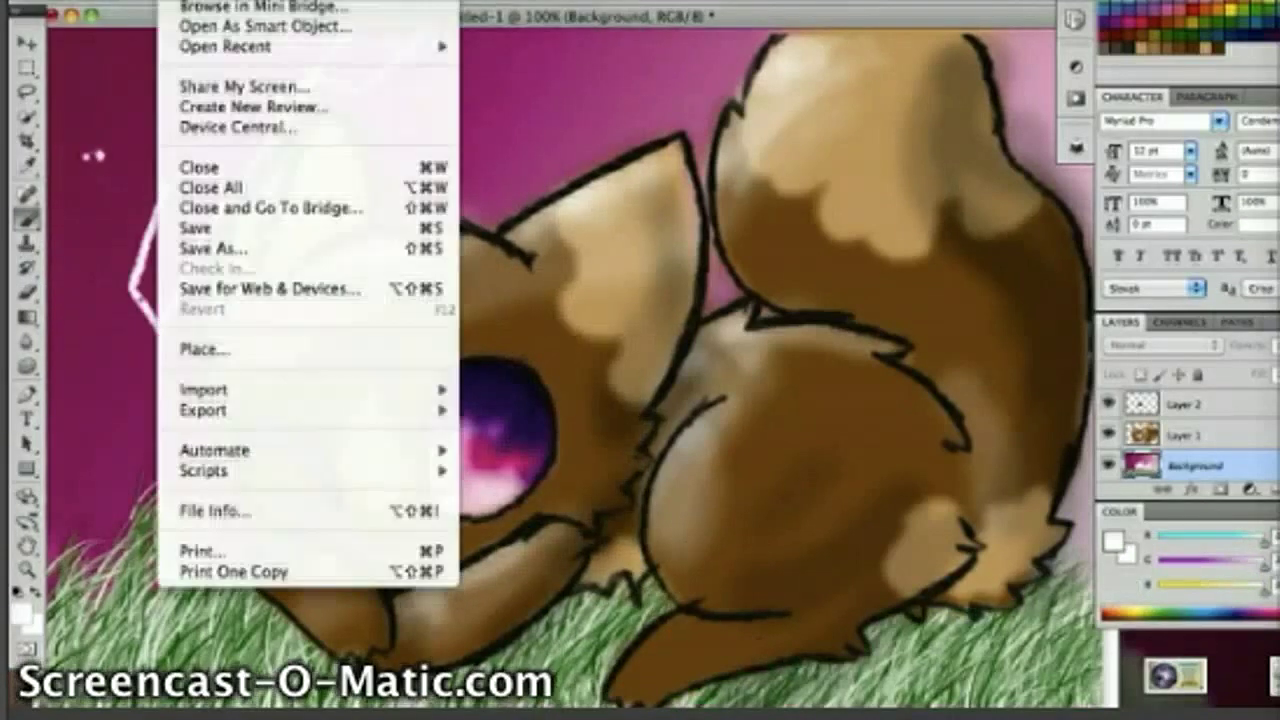
click(172, 2)
click(208, 2)
click(240, 5)
drag(220, 141, 189, 263)
click(208, 2)
click(240, 5)
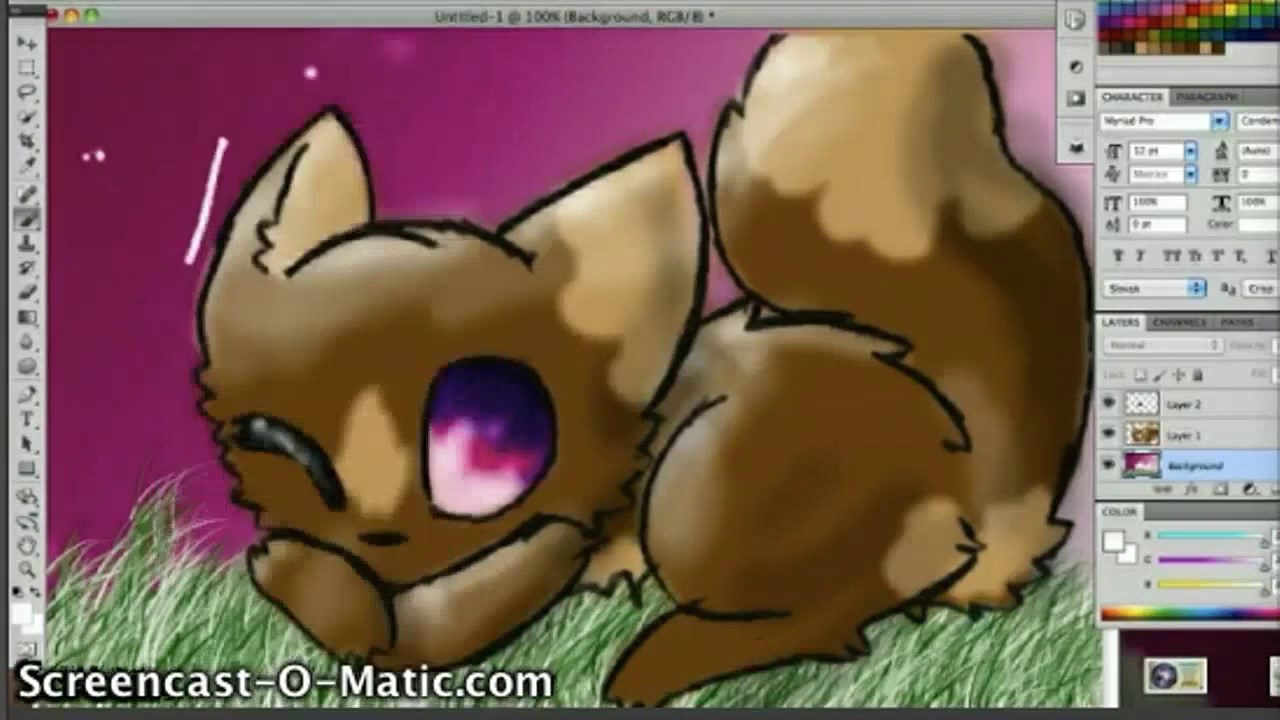
Step: Undo the white lines beside the ear and dot small white stars across the magenta sky
drag(163, 141, 153, 219)
drag(190, 184, 183, 191)
key(super+z)
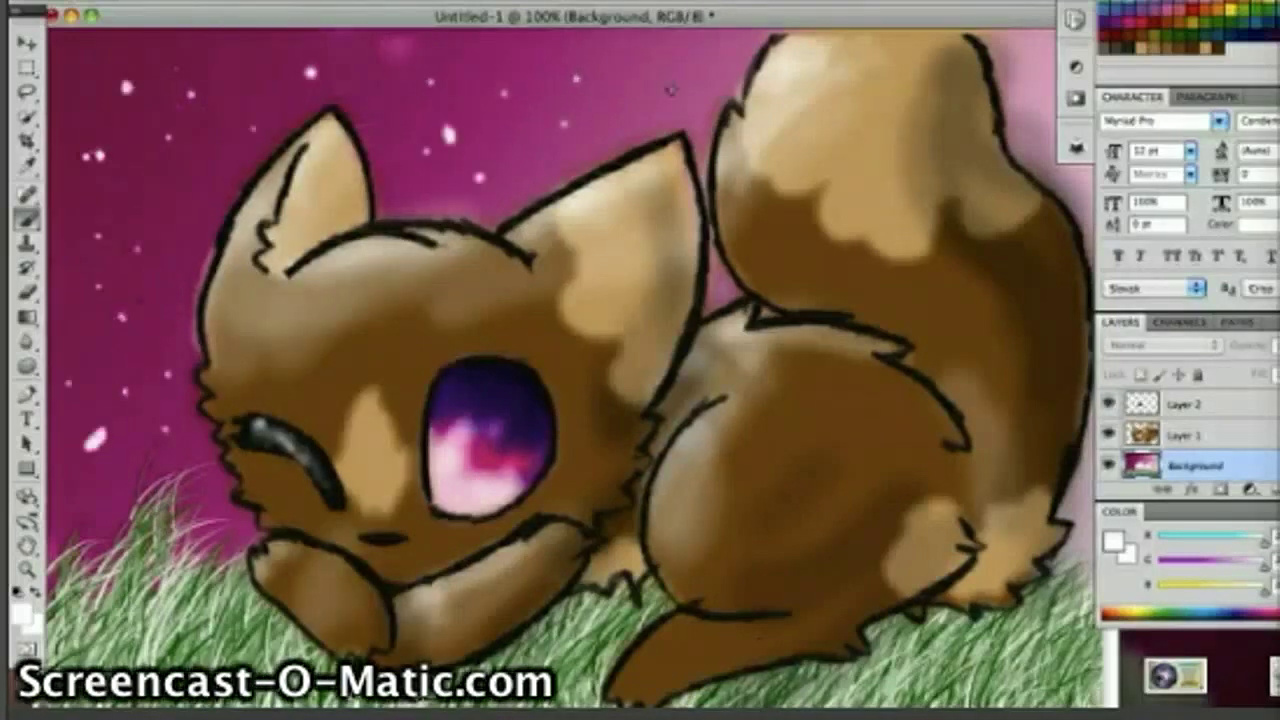
Step: Soften the grass along the lower edge and some of the stars with the Blur tool
click(28, 342)
mouse_move(155, 500)
mouse_down()
mouse_move(322, 665)
mouse_move(920, 660)
mouse_move(292, 606)
mouse_up()
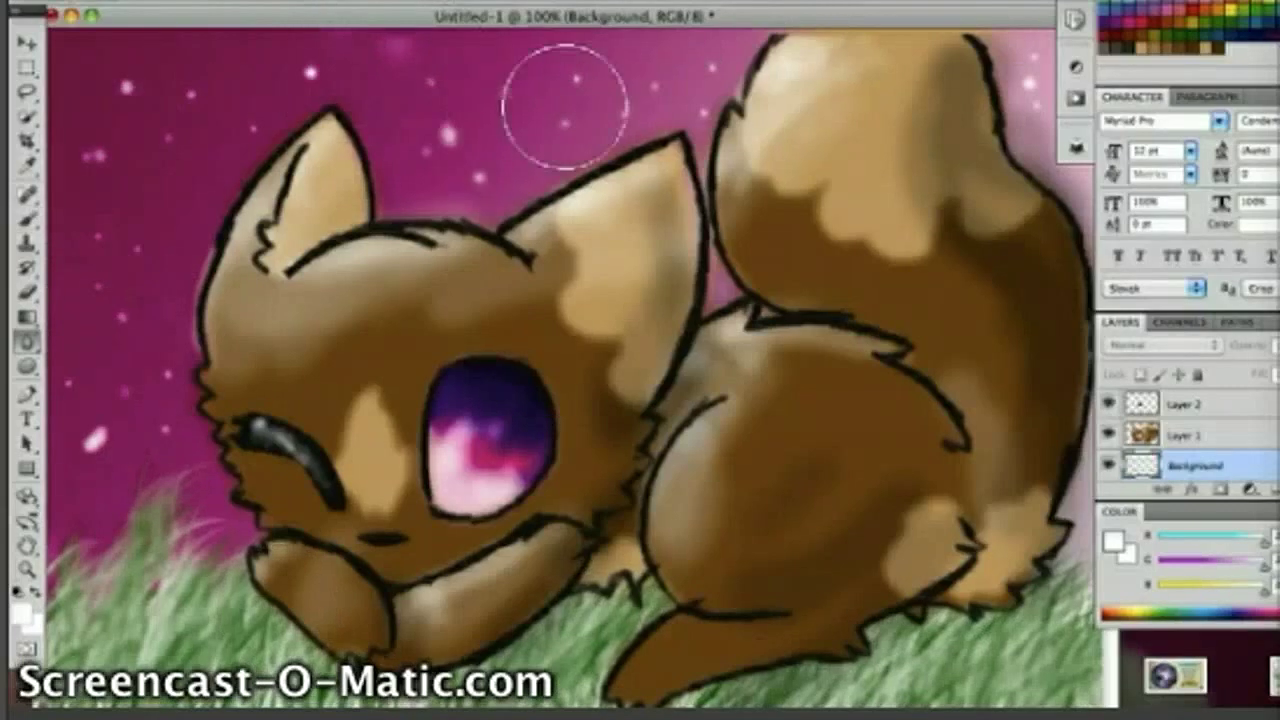
click(500, 700)
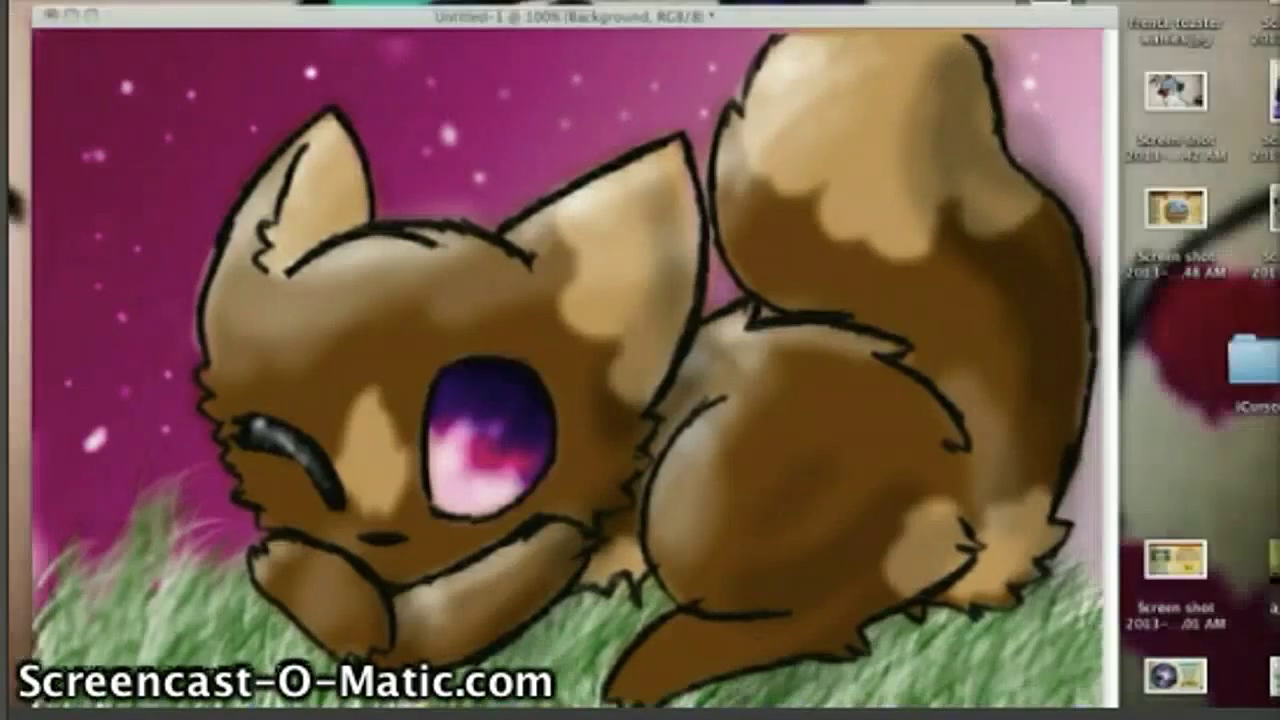